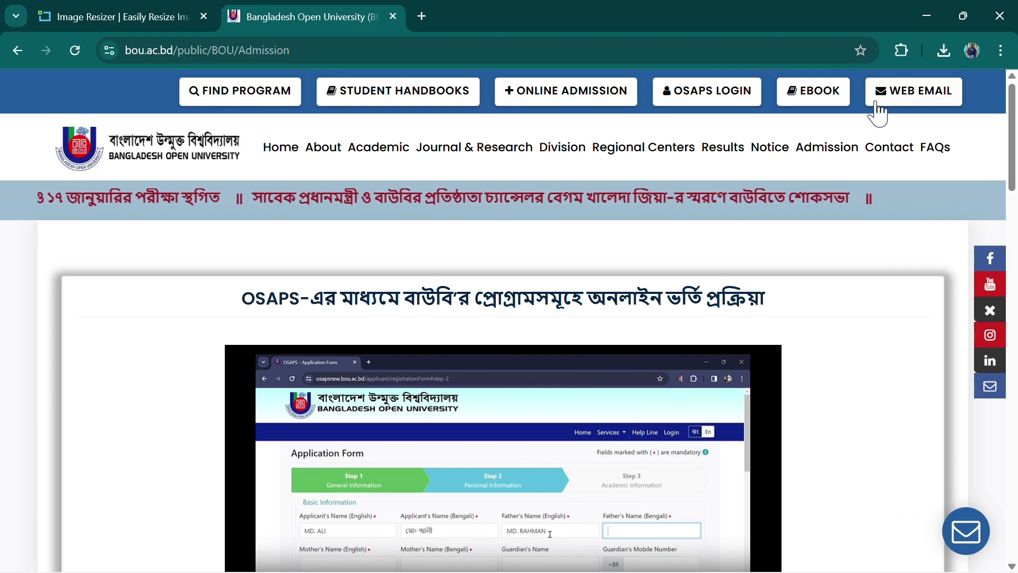
# Rename the SSC ONLINE APPLICATION folder on D: to SSC ONLINE APPLICATION 2026
pyautogui.click(925, 16)
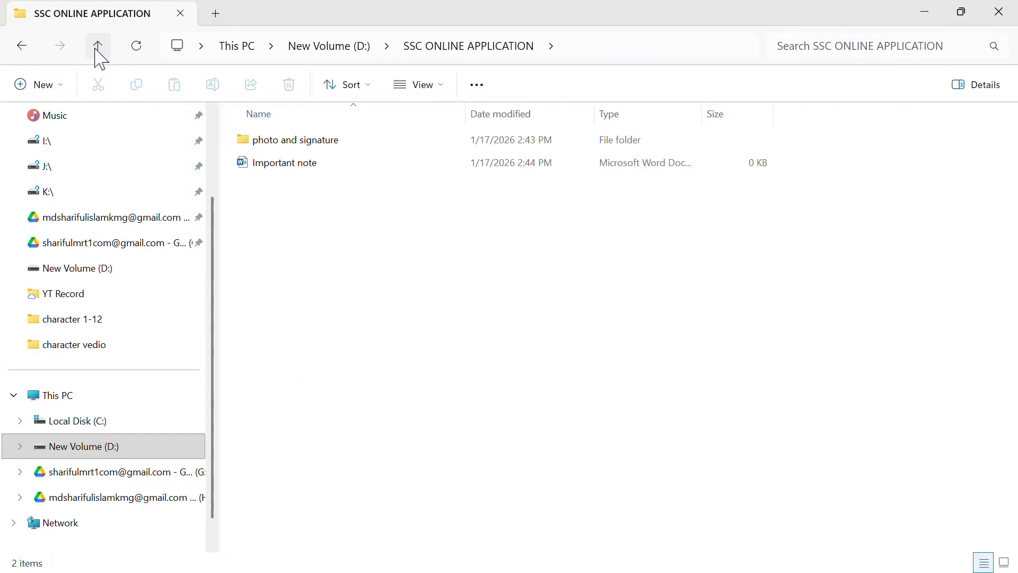
pyautogui.click(98, 46)
pyautogui.click(428, 380)
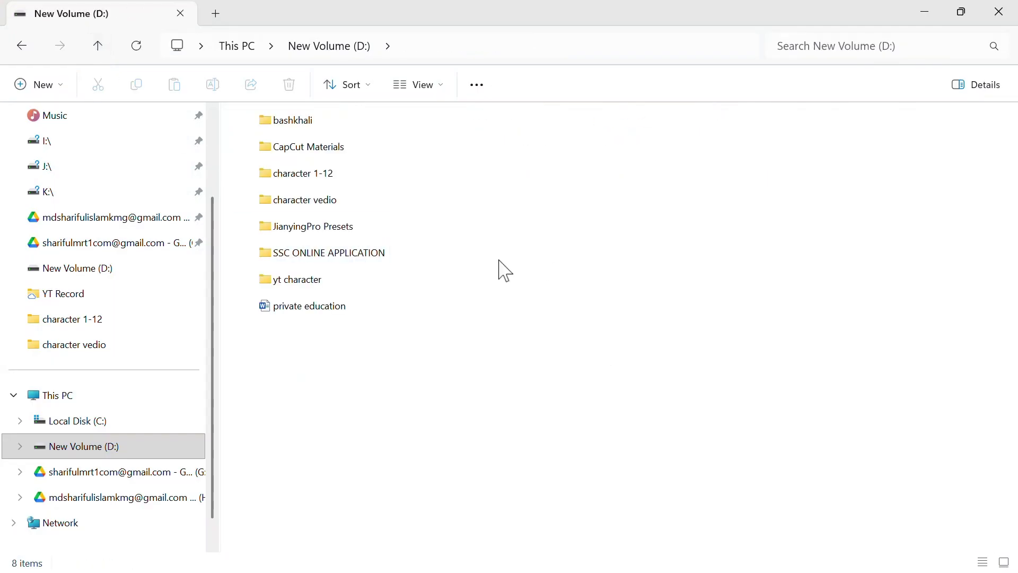
pyautogui.click(311, 253)
pyautogui.rightClick(317, 256)
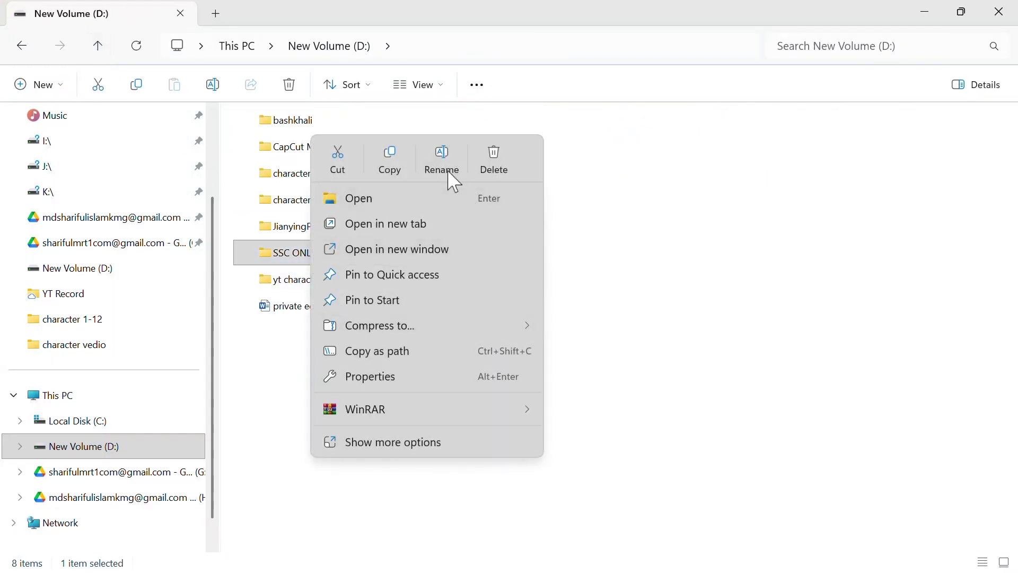
pyautogui.click(448, 168)
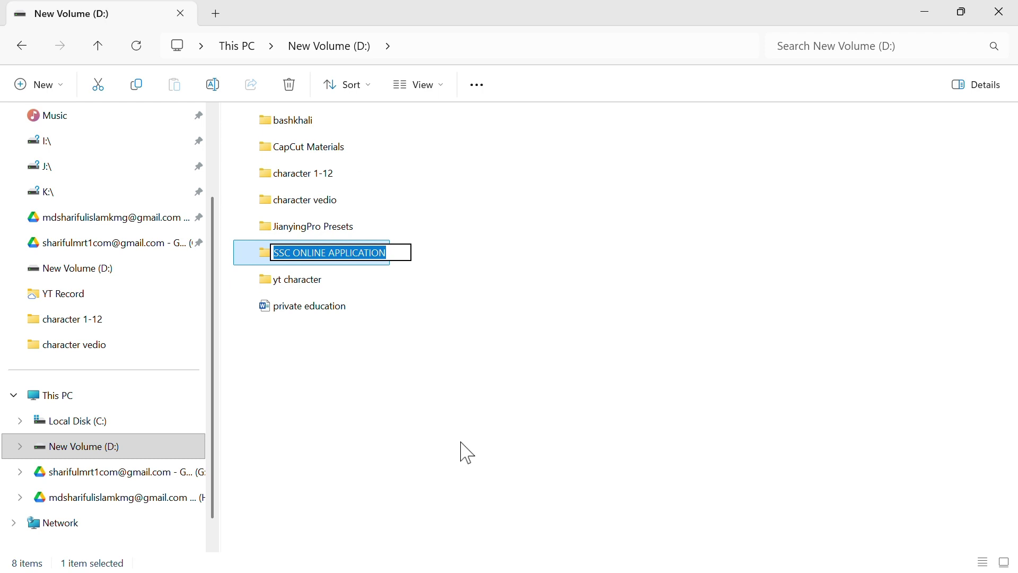
pyautogui.click(396, 251)
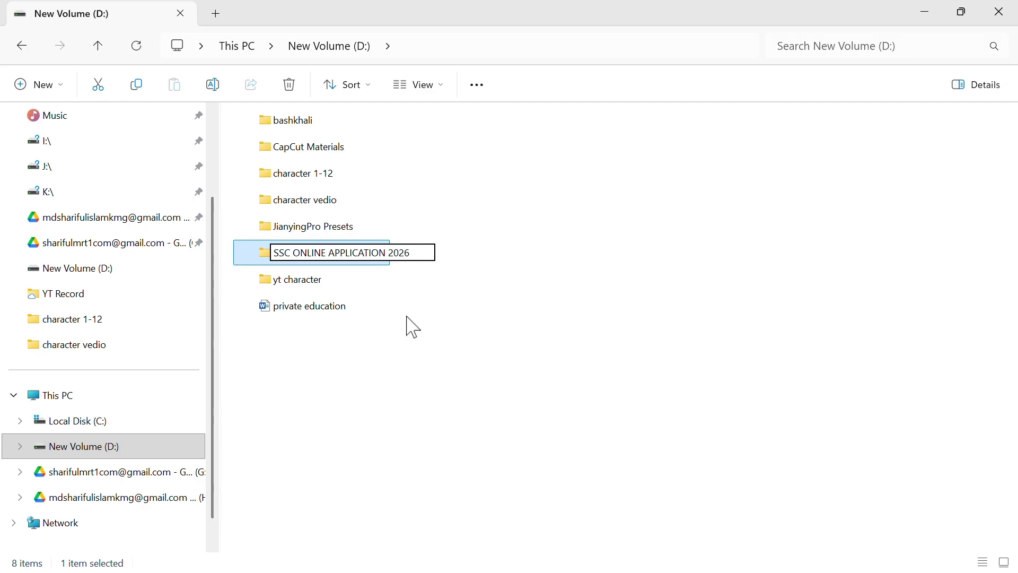
pyautogui.press('Return')
pyautogui.click(504, 264)
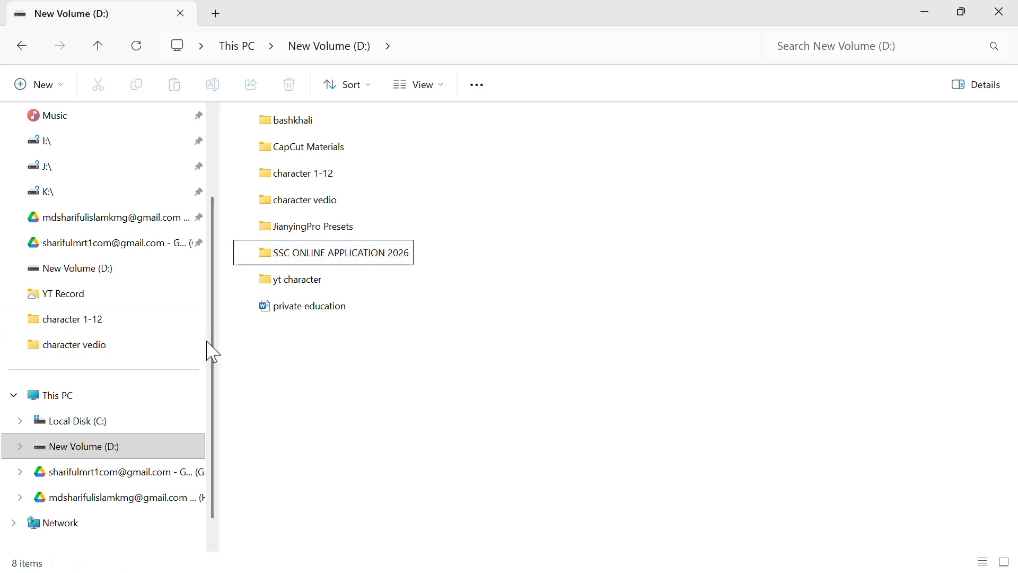
# Inside SSC ONLINE APPLICATION 2026, edit the name of the photo and signature folder
pyautogui.doubleClick(318, 257)
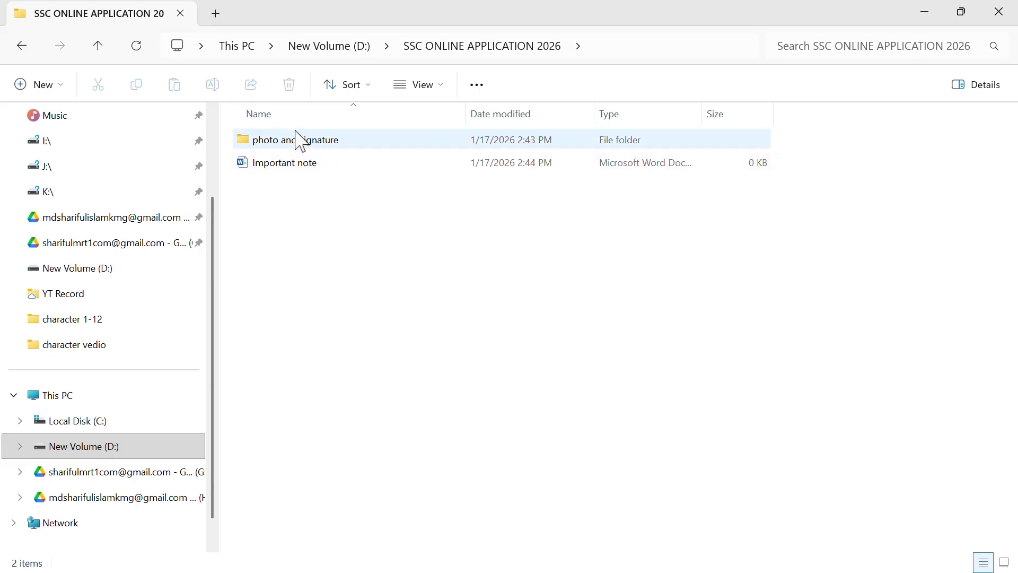
pyautogui.click(297, 138)
pyautogui.rightClick(297, 138)
pyautogui.click(419, 169)
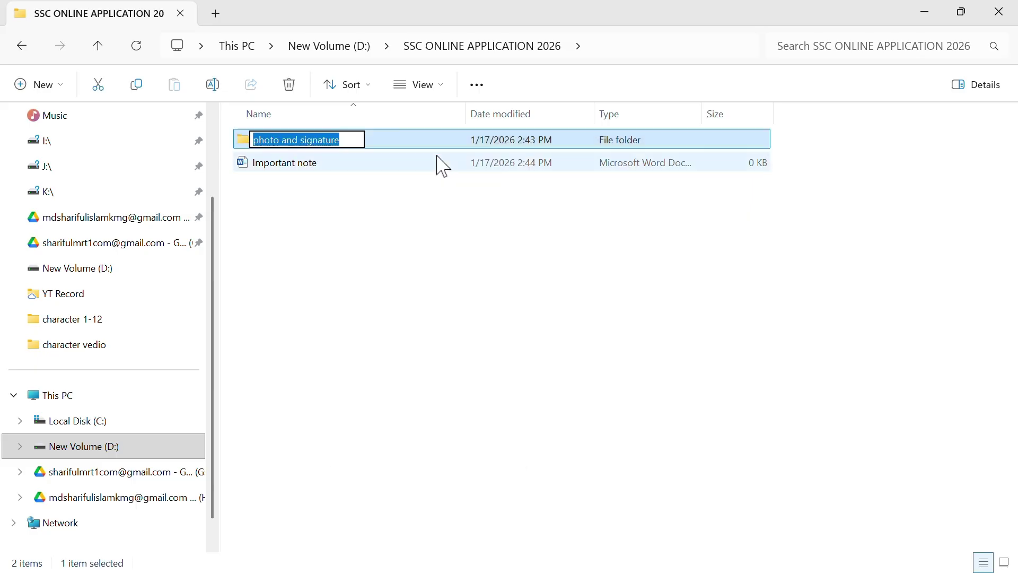
pyautogui.click(354, 140)
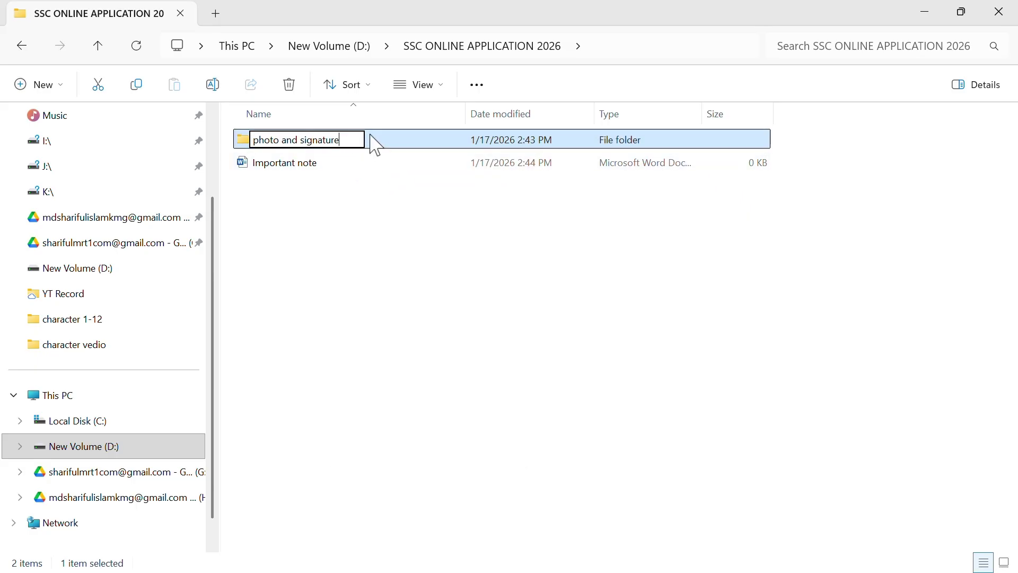
pyautogui.click(320, 245)
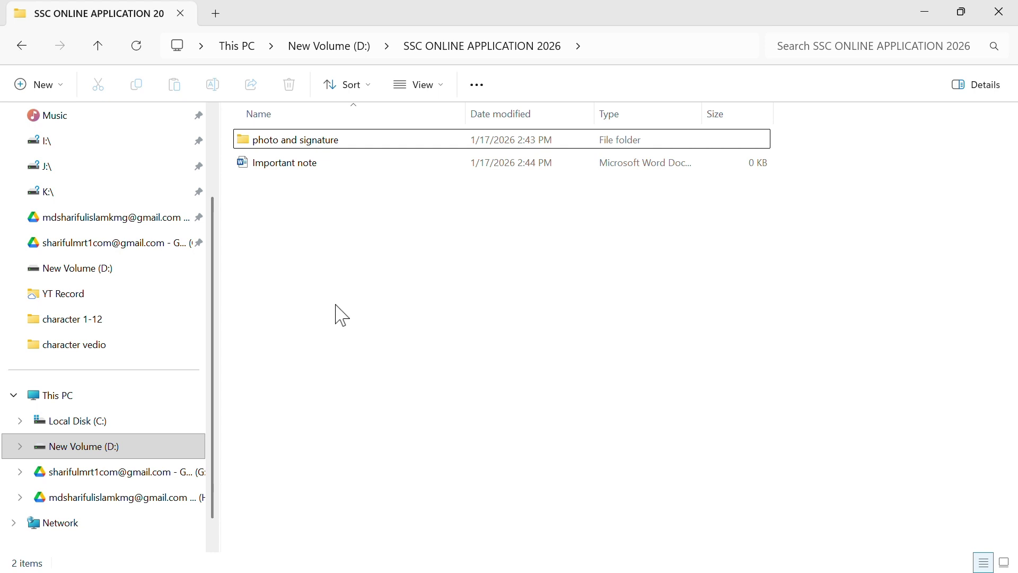
# Go back up through New Volume (D:) to This PC
pyautogui.click(99, 49)
pyautogui.click(454, 454)
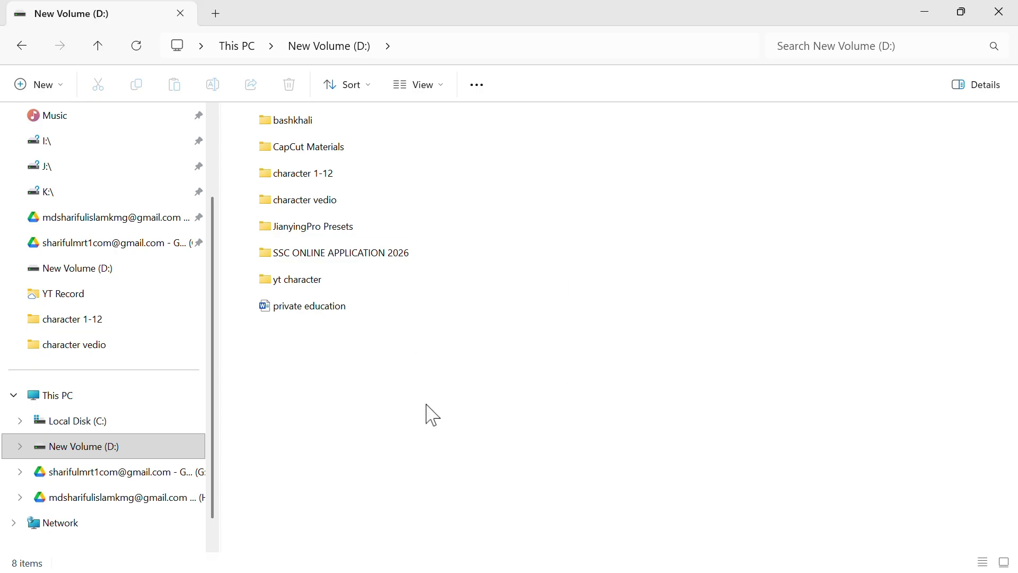
pyautogui.click(94, 45)
pyautogui.click(690, 317)
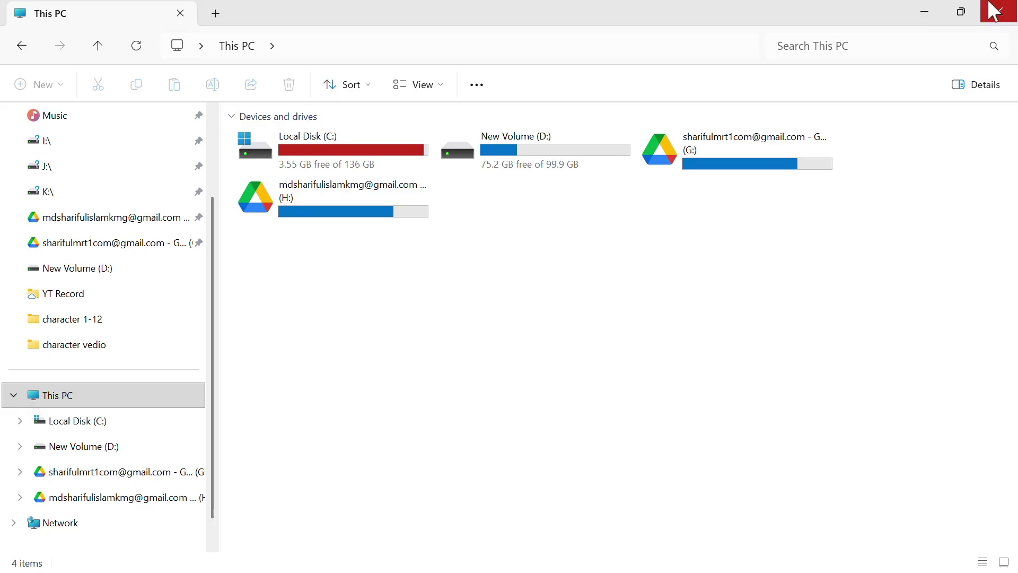
# Close File Explorer, return to Chrome, and move the Bangladesh Open University tab to first place
pyautogui.click(1005, 21)
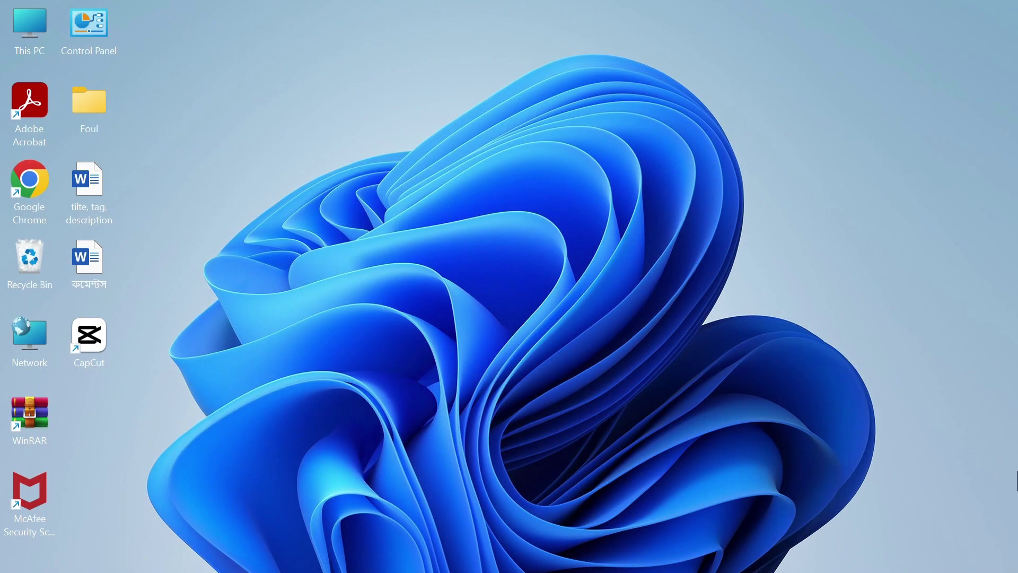
pyautogui.moveTo(674, 571)
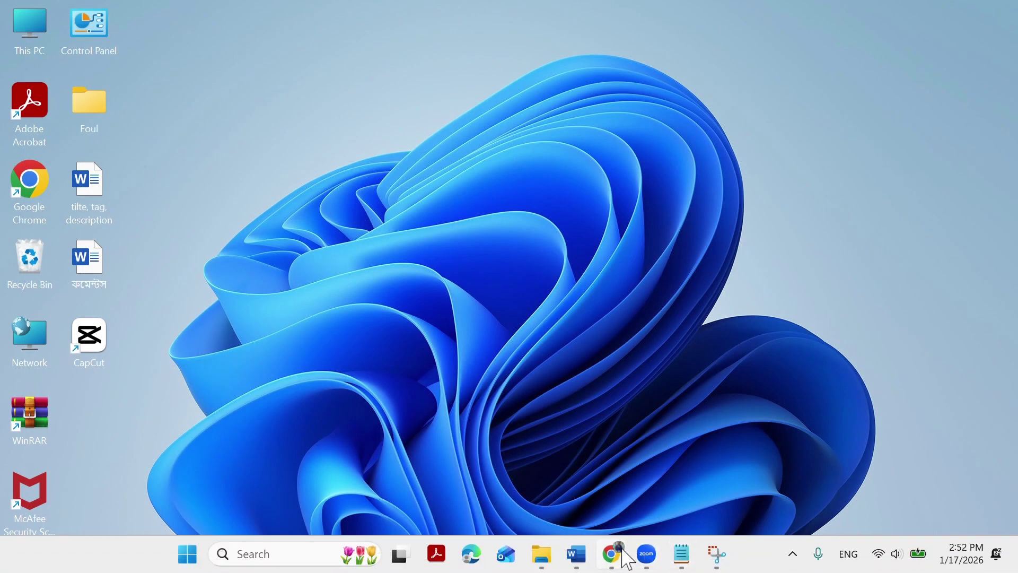
pyautogui.click(624, 552)
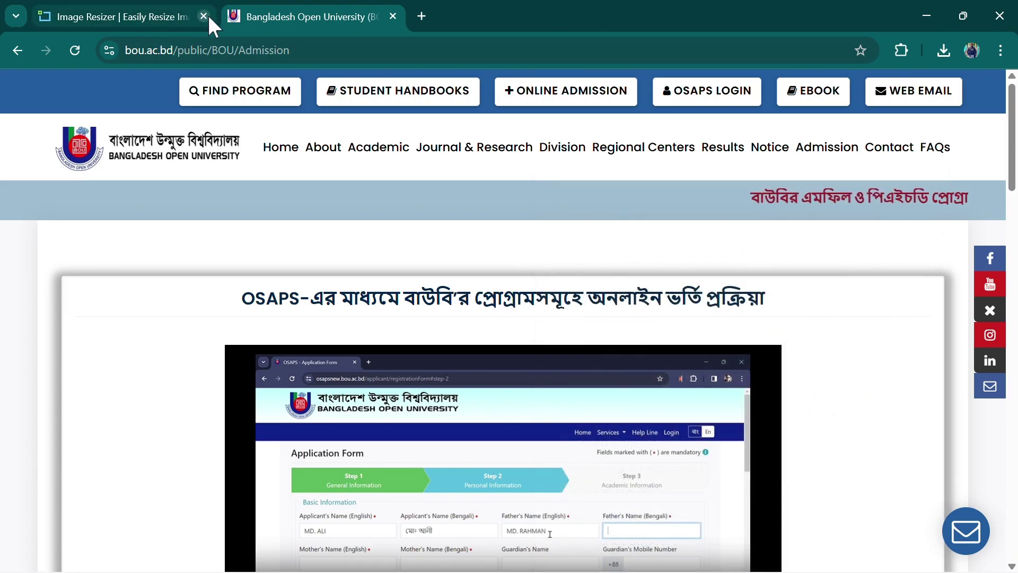
pyautogui.moveTo(287, 15); pyautogui.dragTo(134, 13)
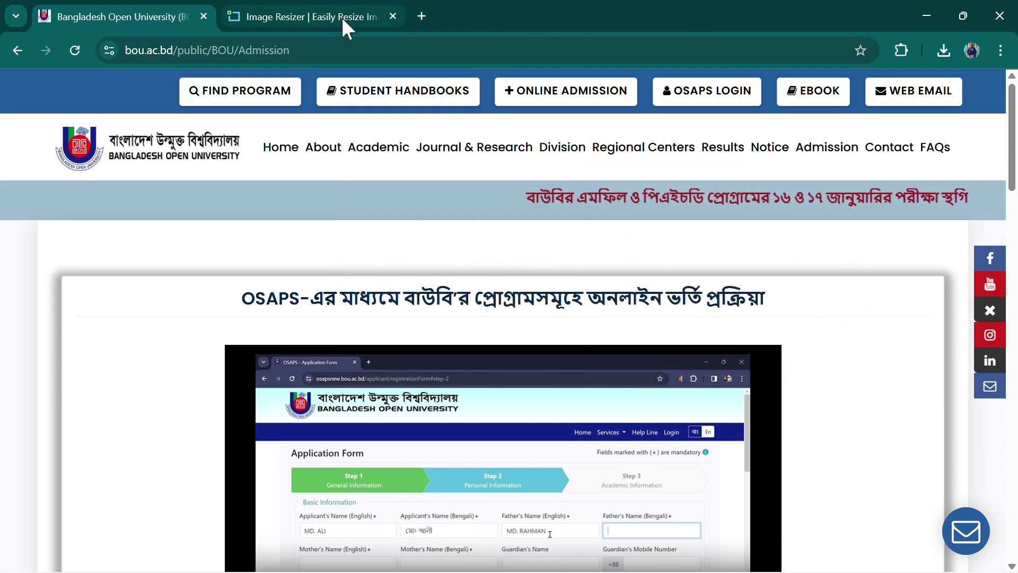
# In a new tab, search Google for 'BOU' and open the Bangladesh Open University website
pyautogui.rightClick(342, 15)
pyautogui.click(348, 30)
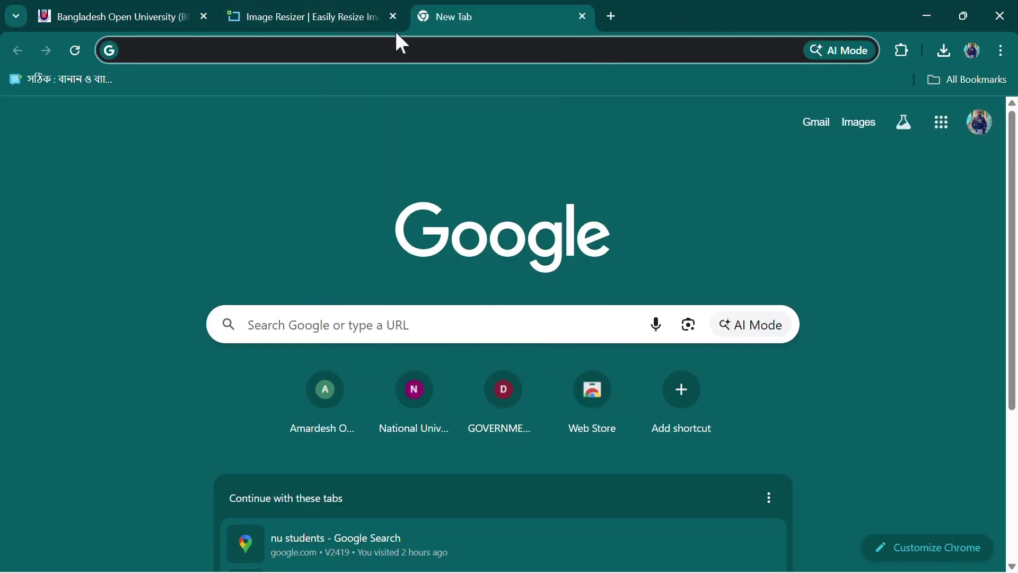
pyautogui.click(684, 14)
pyautogui.click(415, 341)
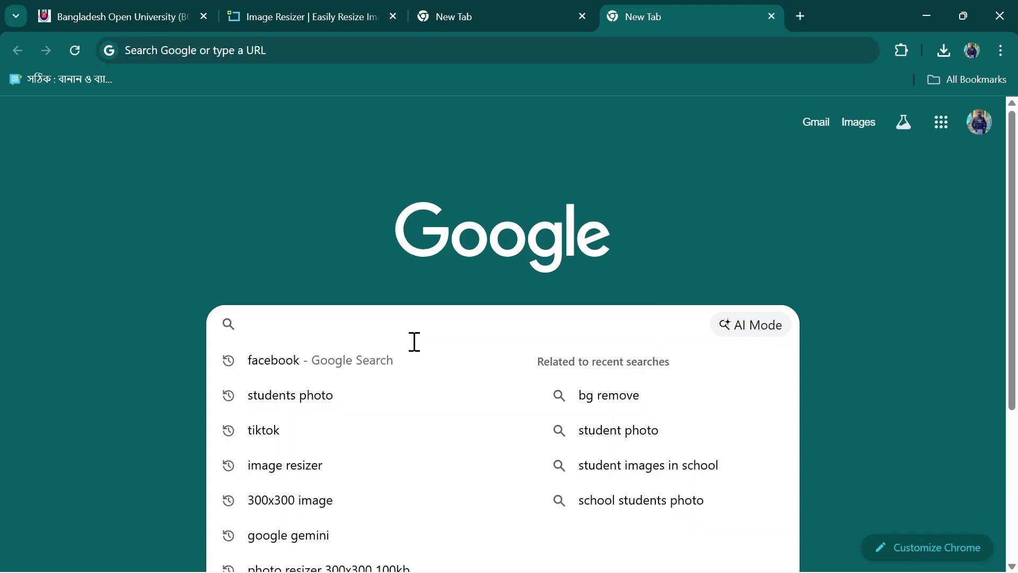
pyautogui.write('BOU')
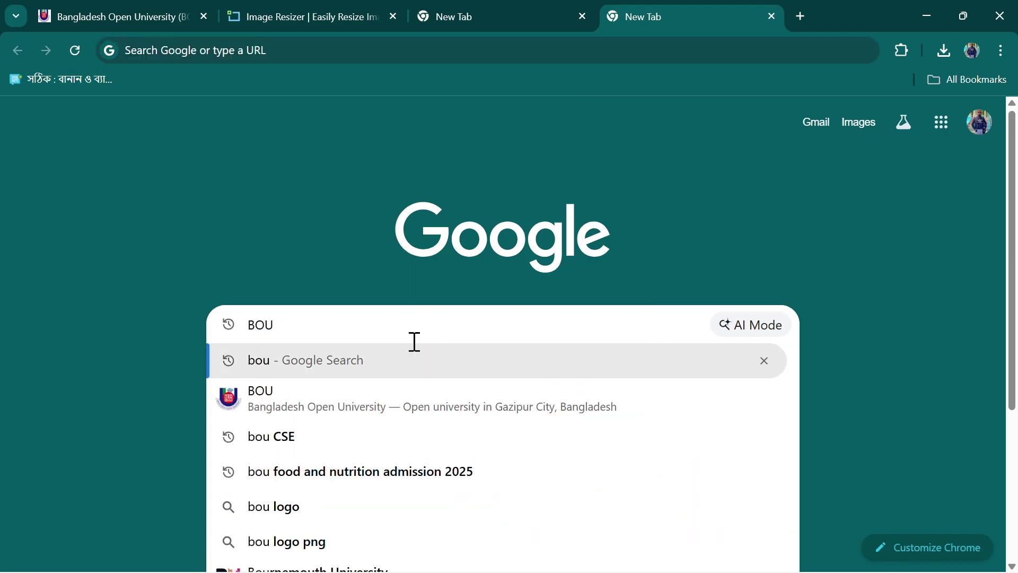
pyautogui.click(262, 398)
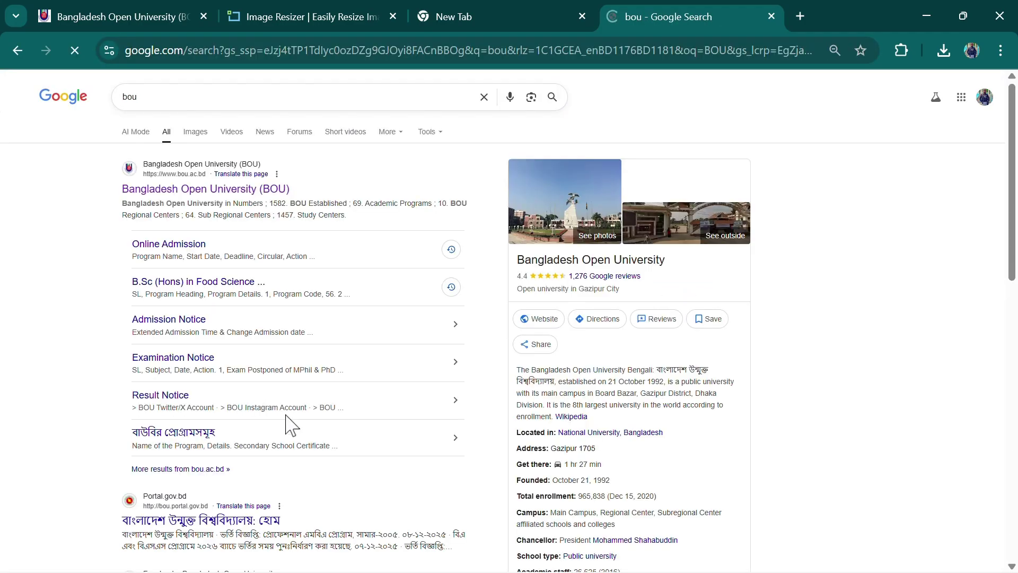
pyautogui.click(194, 191)
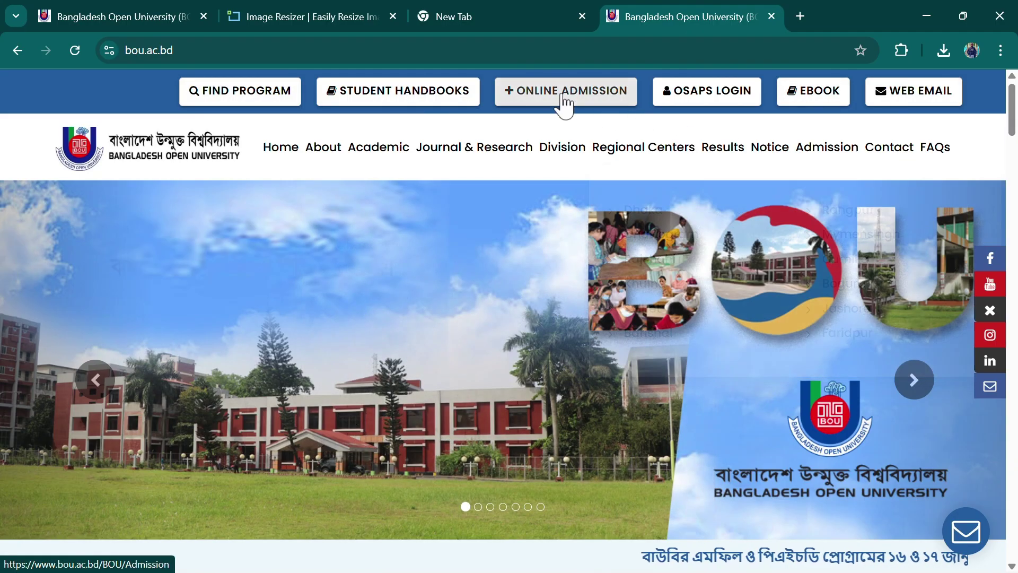
# Go to the Admission page and highlight the Secondary School Certificate programme in the Open School table
pyautogui.click(565, 104)
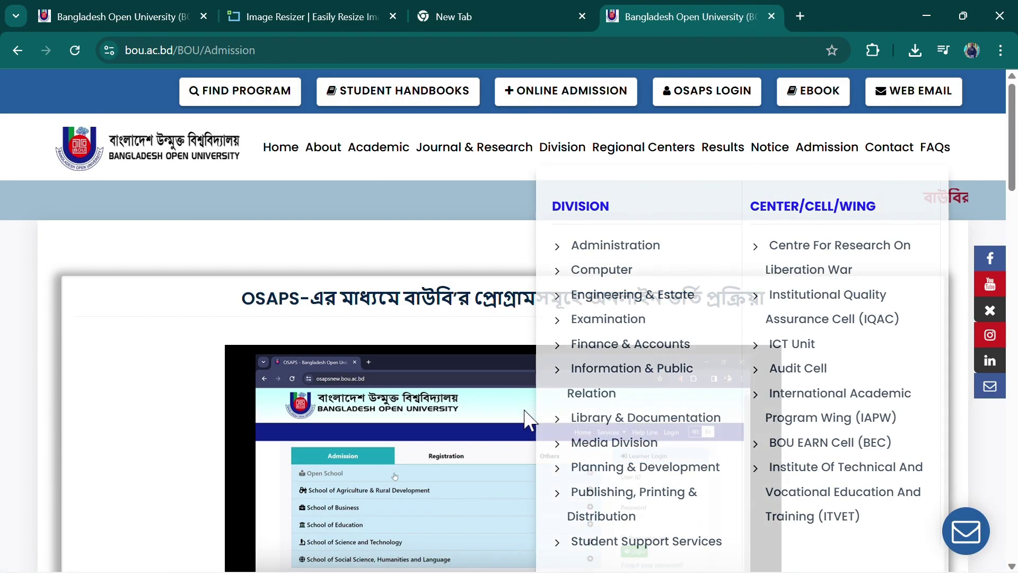
pyautogui.scroll(-3, 508, 366)
pyautogui.scroll(-13, 509, 366)
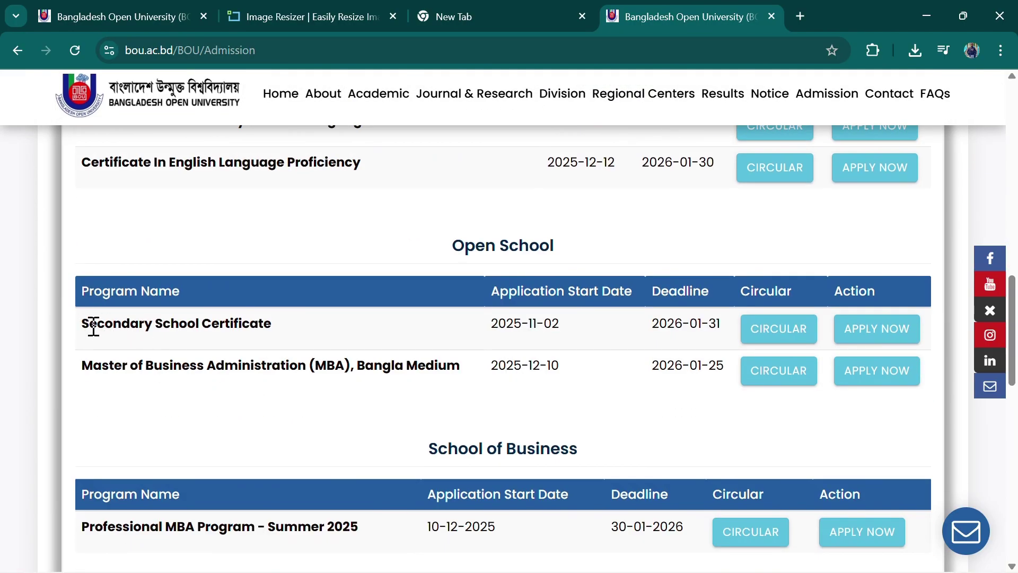
pyautogui.moveTo(94, 328); pyautogui.dragTo(290, 336)
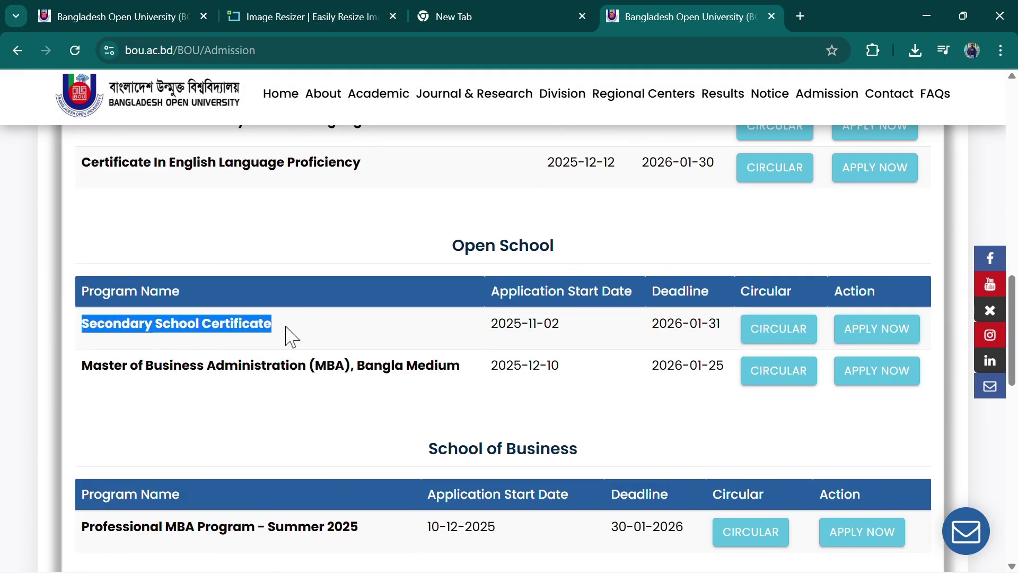
# Read the Secondary School Certificate circular, then close it to return to the Admission page
pyautogui.click(784, 338)
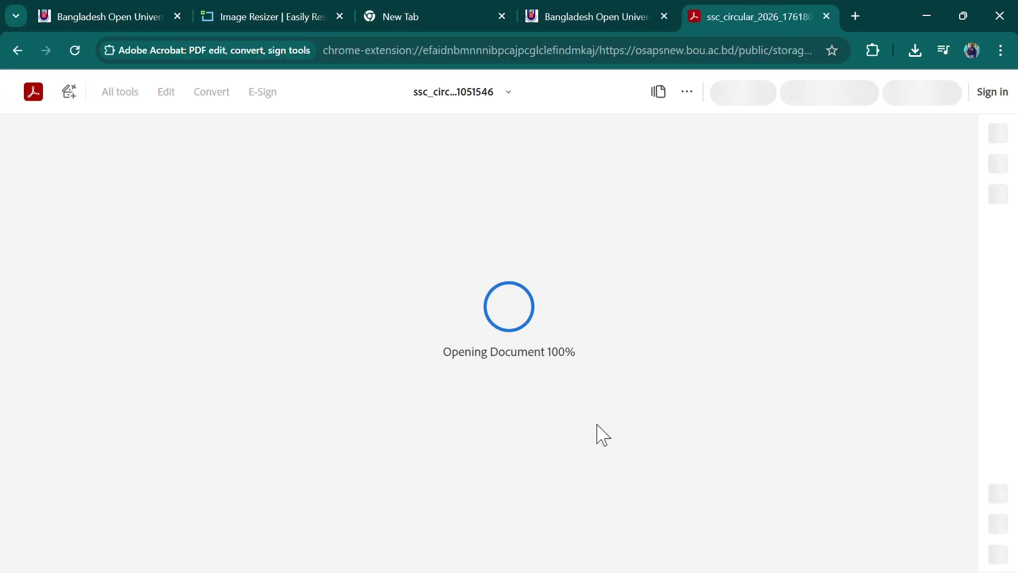
pyautogui.scroll(-6, 594, 423)
pyautogui.scroll(-7, 591, 421)
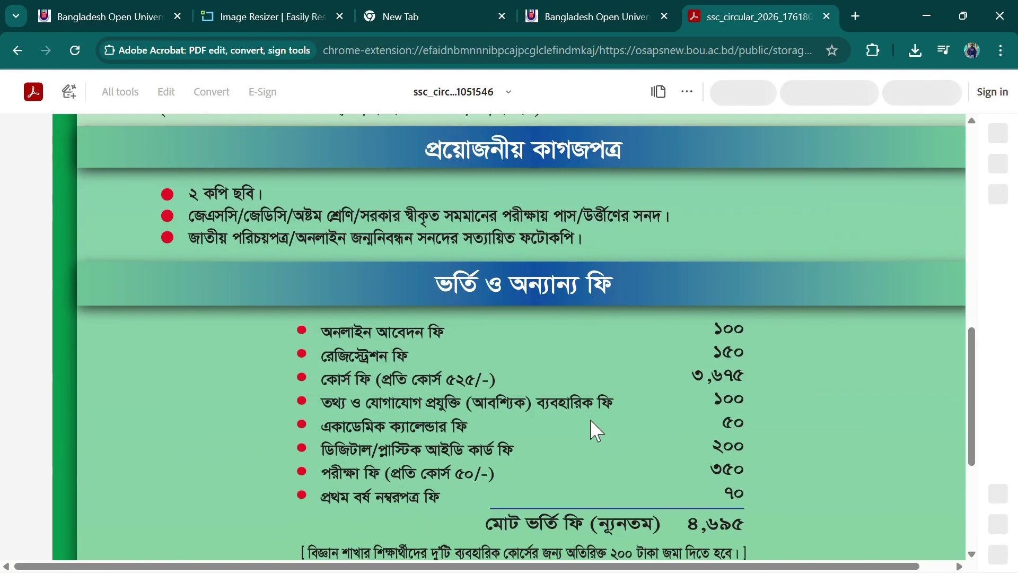
pyautogui.scroll(-15, 590, 419)
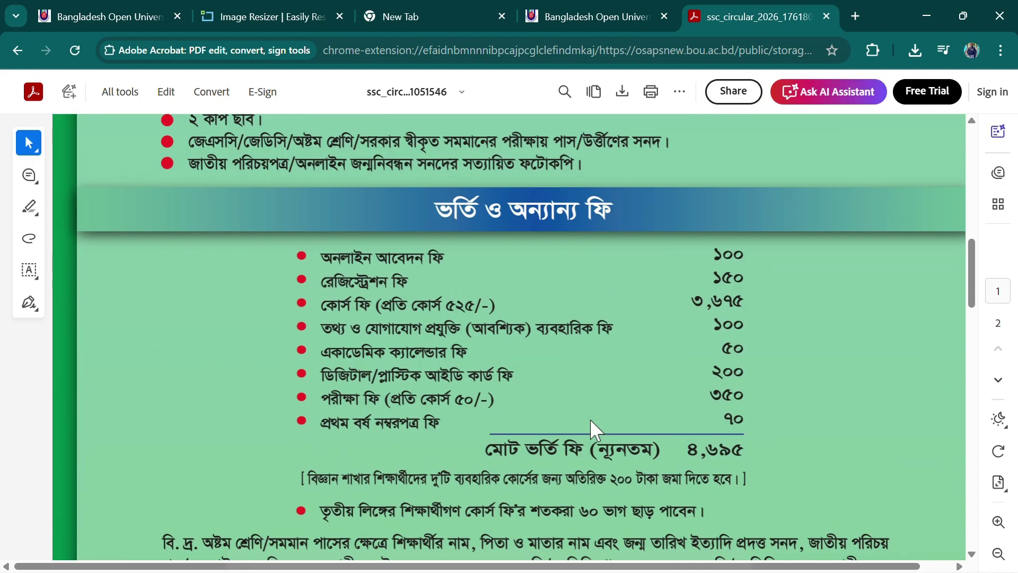
pyautogui.scroll(9, 590, 419)
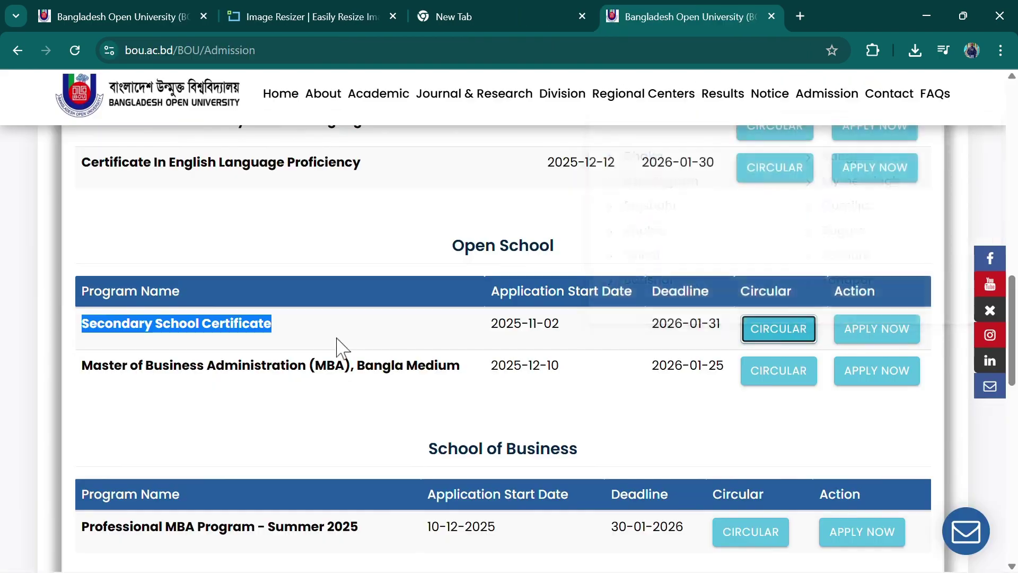
pyautogui.click(499, 344)
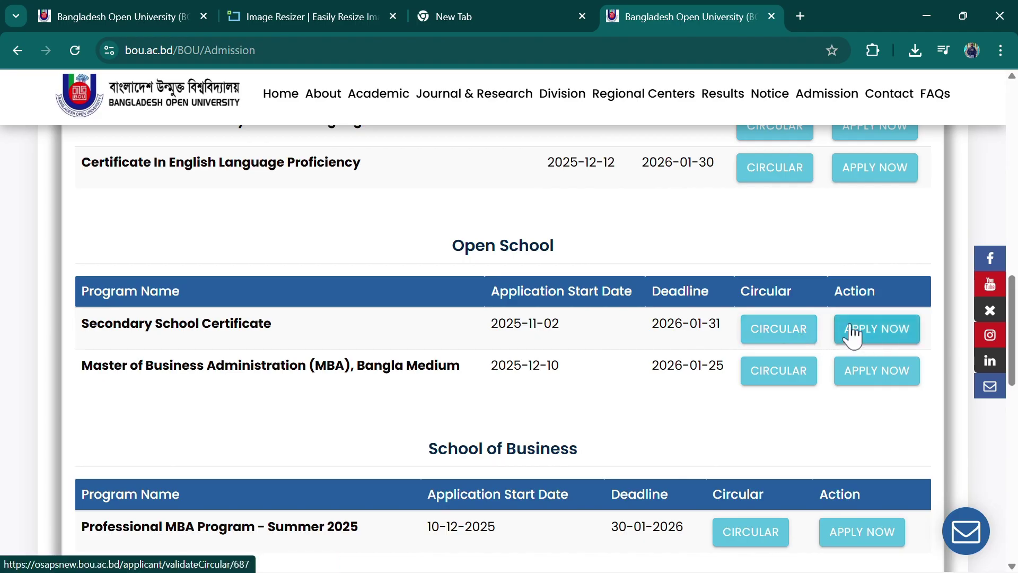
# Start the 2026-2027 Secondary School Certificate application with APPLY NOW, then minimize Chrome
pyautogui.click(880, 331)
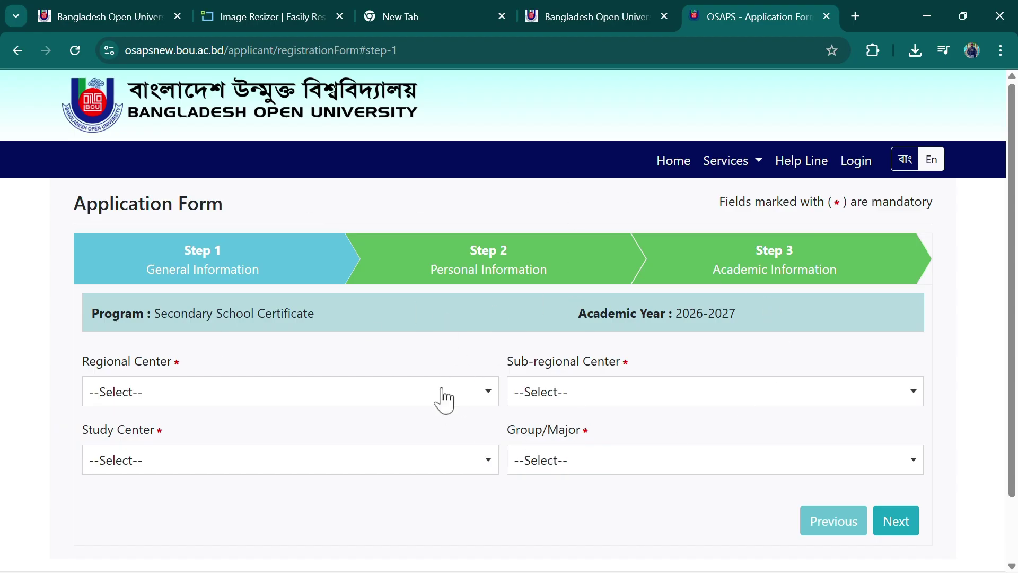
pyautogui.click(928, 12)
# Cut the students photo and students signature files from Downloads
pyautogui.doubleClick(31, 33)
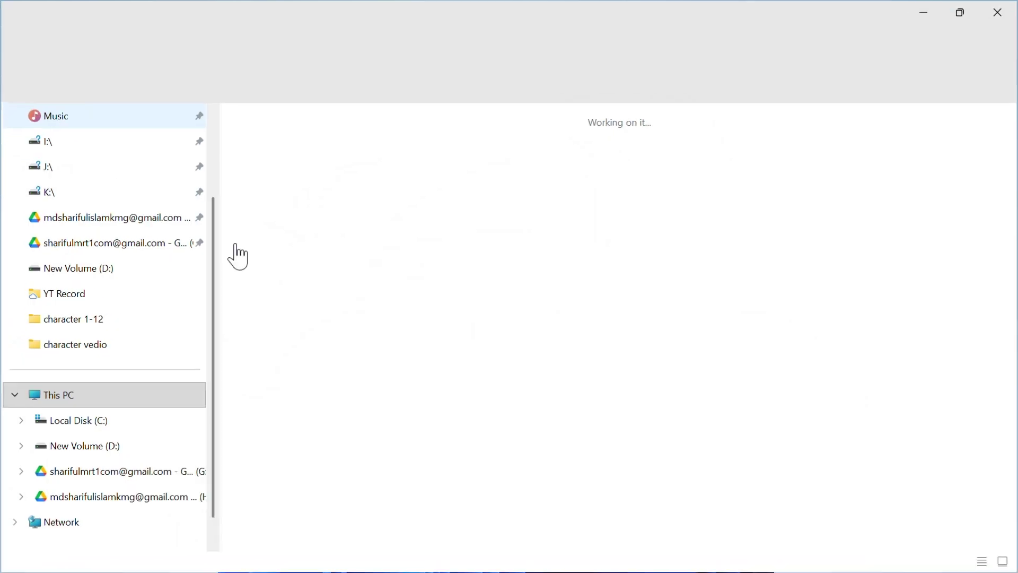
pyautogui.click(514, 170)
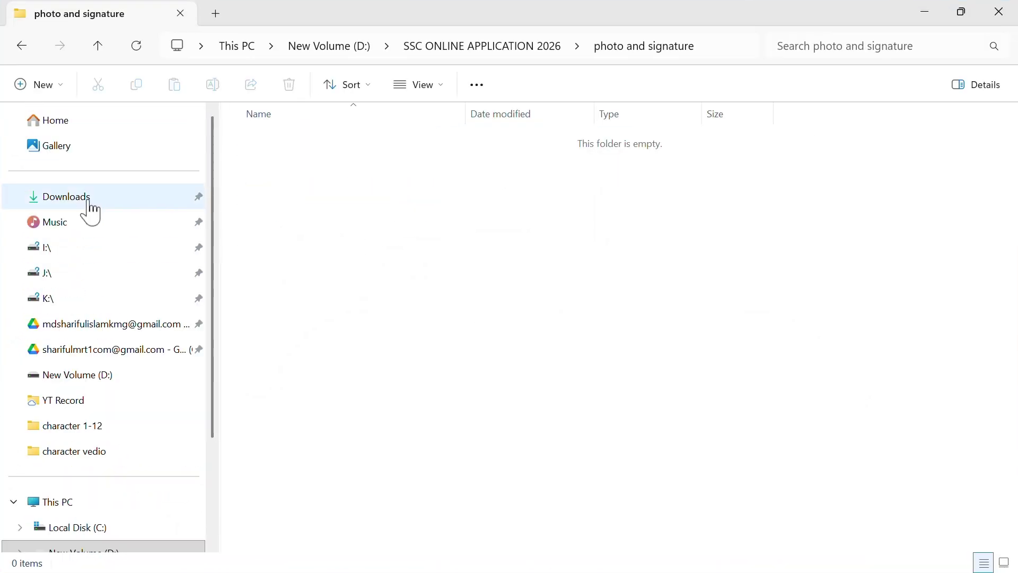
pyautogui.click(91, 207)
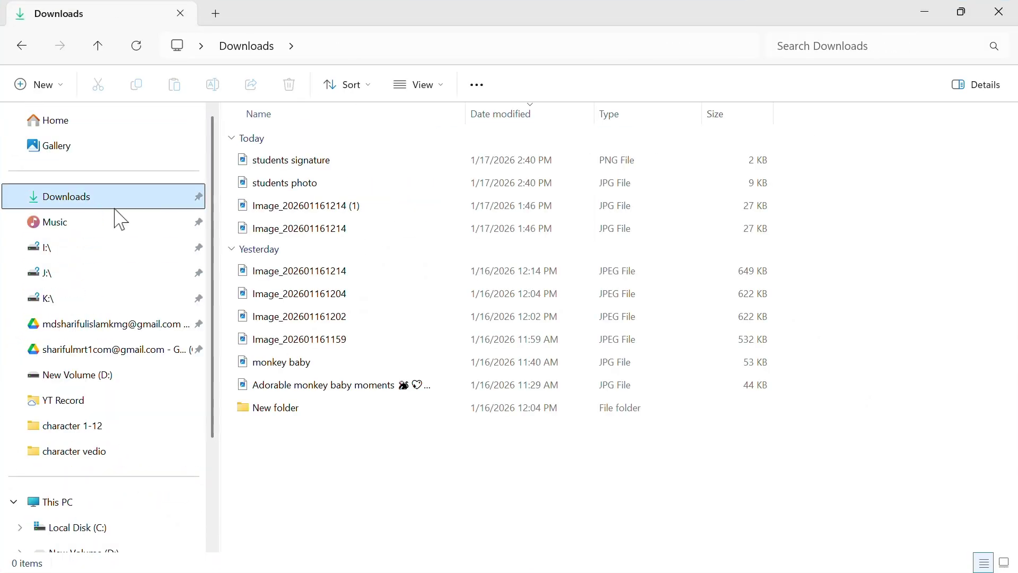
pyautogui.click(254, 164)
pyautogui.keyDown('ctrl'); pyautogui.click(294, 185); pyautogui.keyUp('ctrl')
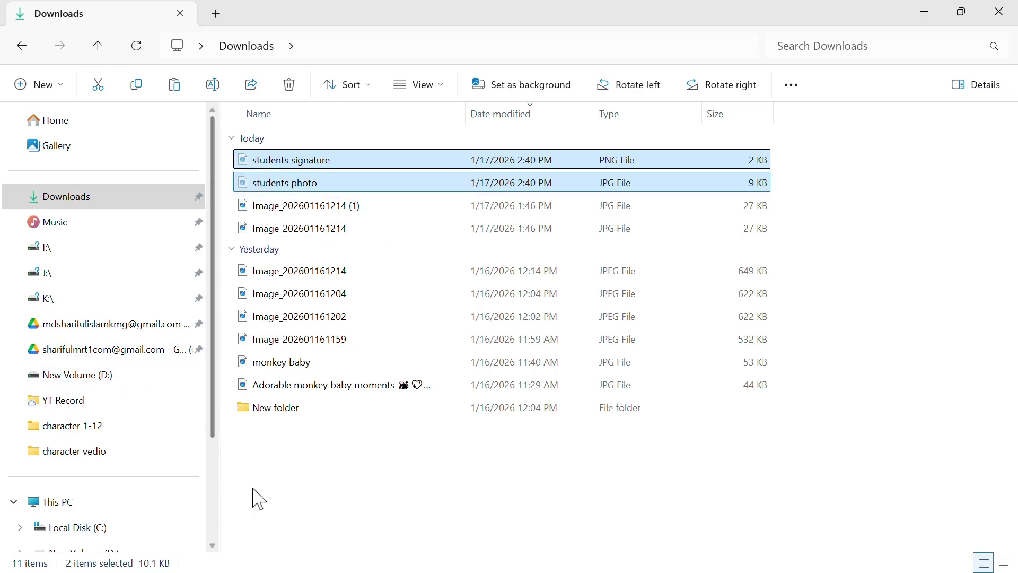
pyautogui.click(99, 47)
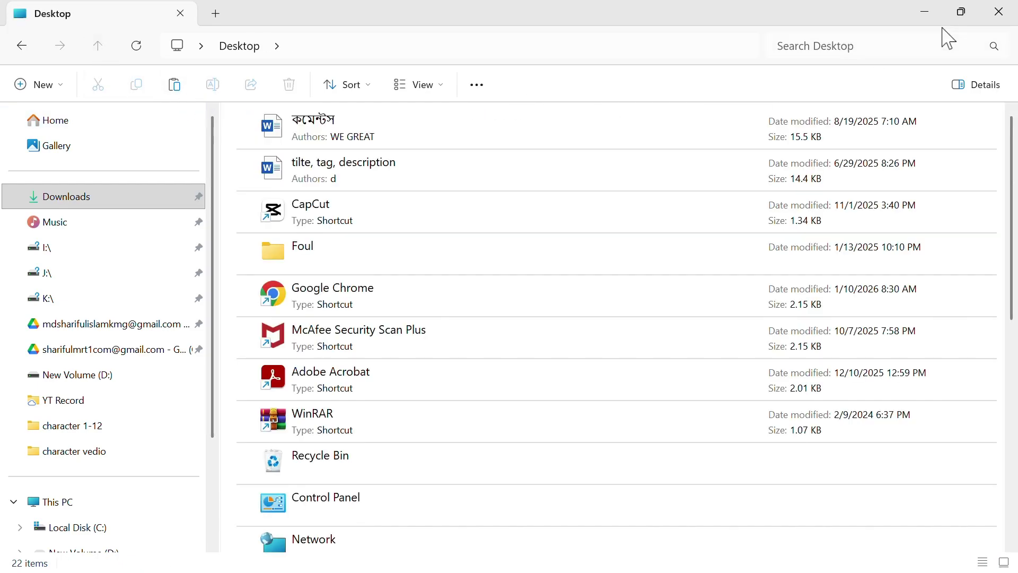
# Paste both files into D:\SSC ONLINE APPLICATION 2026\photo and signature
pyautogui.click(1000, 11)
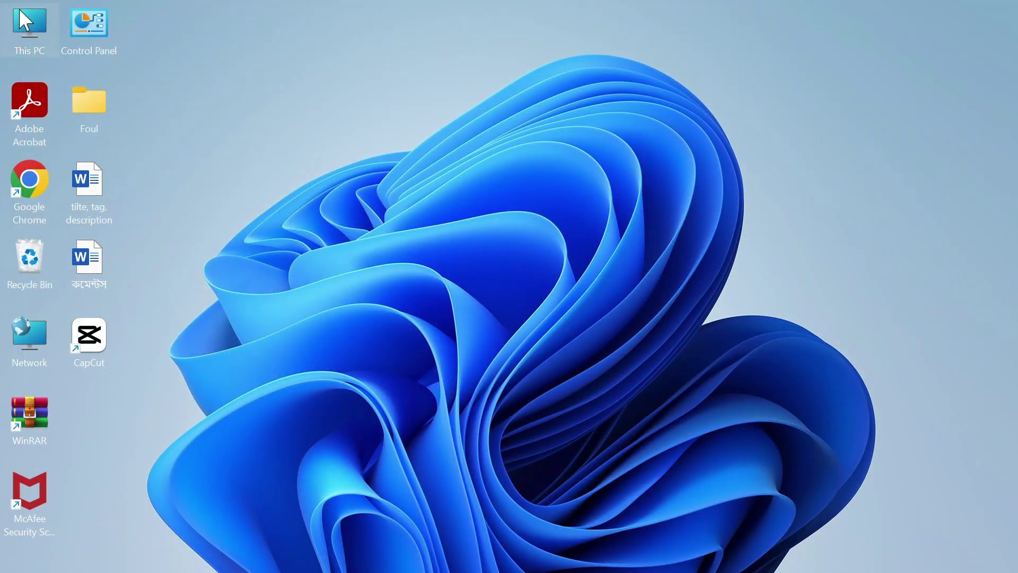
pyautogui.doubleClick(24, 21)
pyautogui.doubleClick(571, 161)
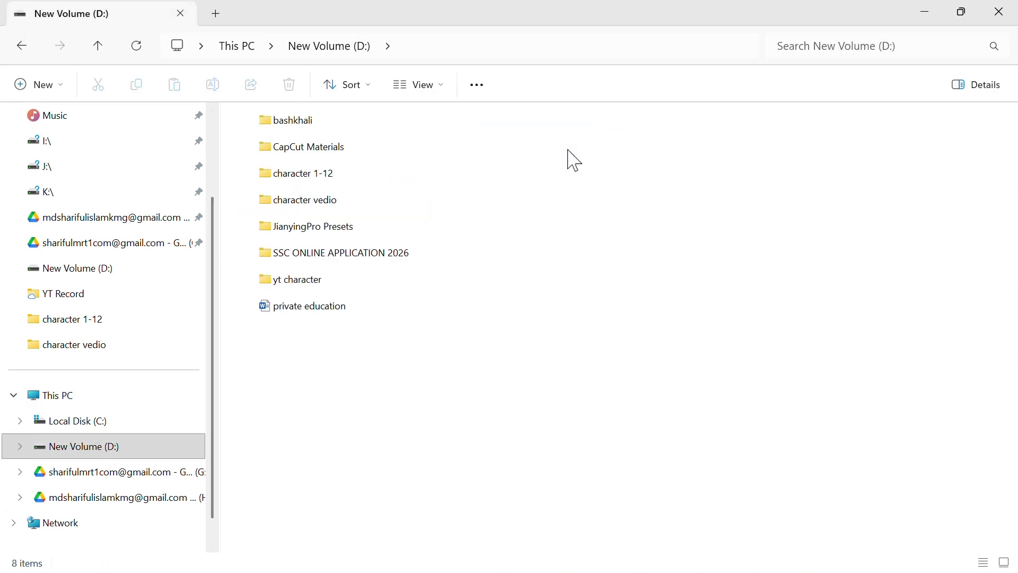
pyautogui.doubleClick(317, 258)
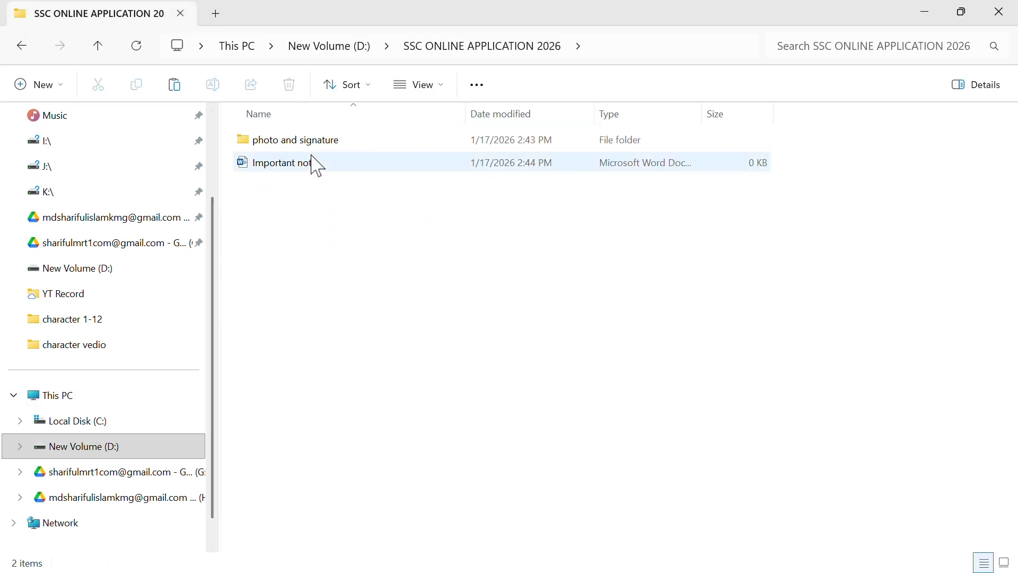
pyautogui.click(309, 141)
pyautogui.doubleClick(310, 147)
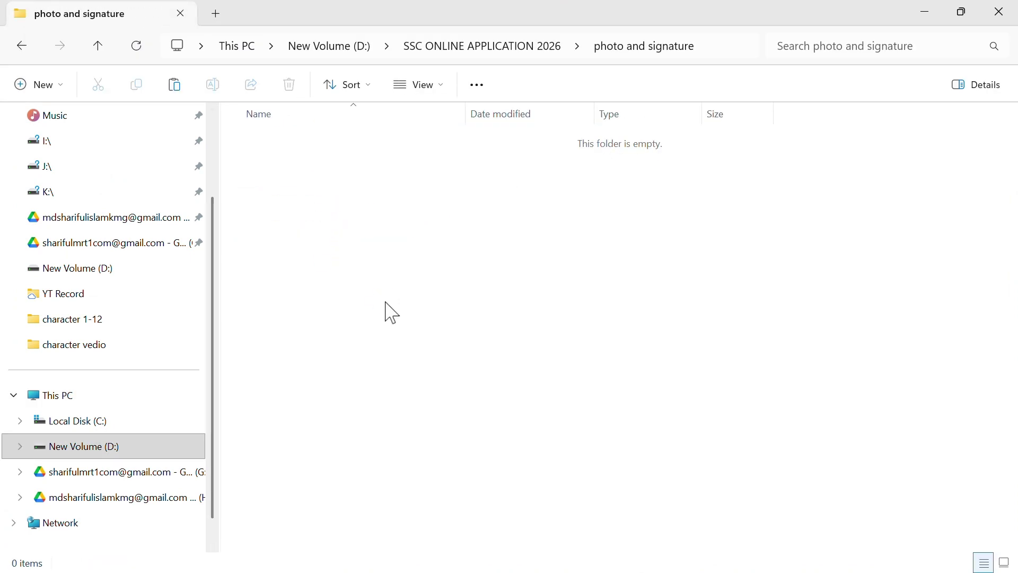
pyautogui.hotkey('ctrl', 'v')
# Switch back to Chrome and open a new tab beside Image Resizer
pyautogui.click(356, 266)
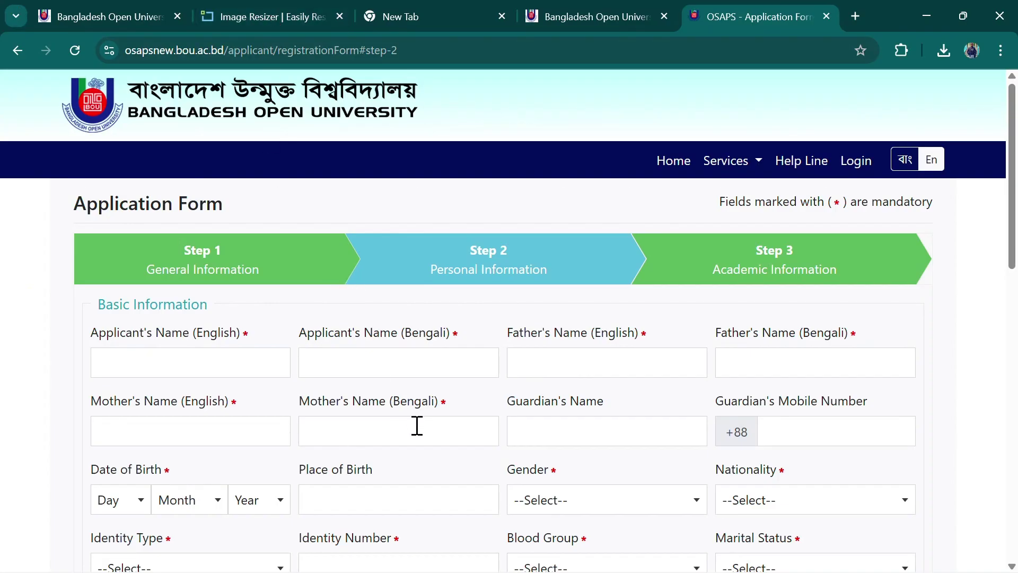
pyautogui.rightClick(265, 20)
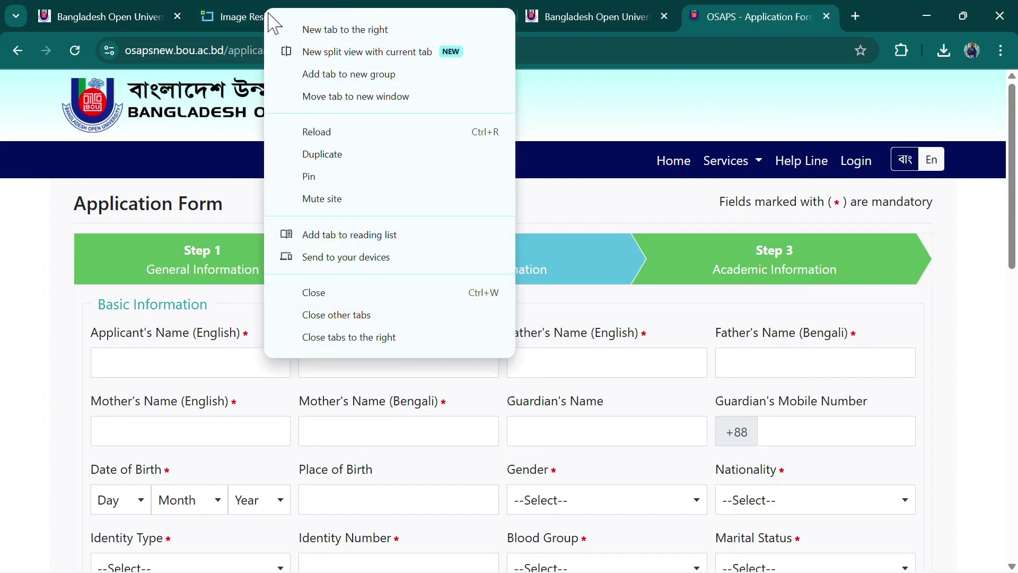
pyautogui.click(336, 32)
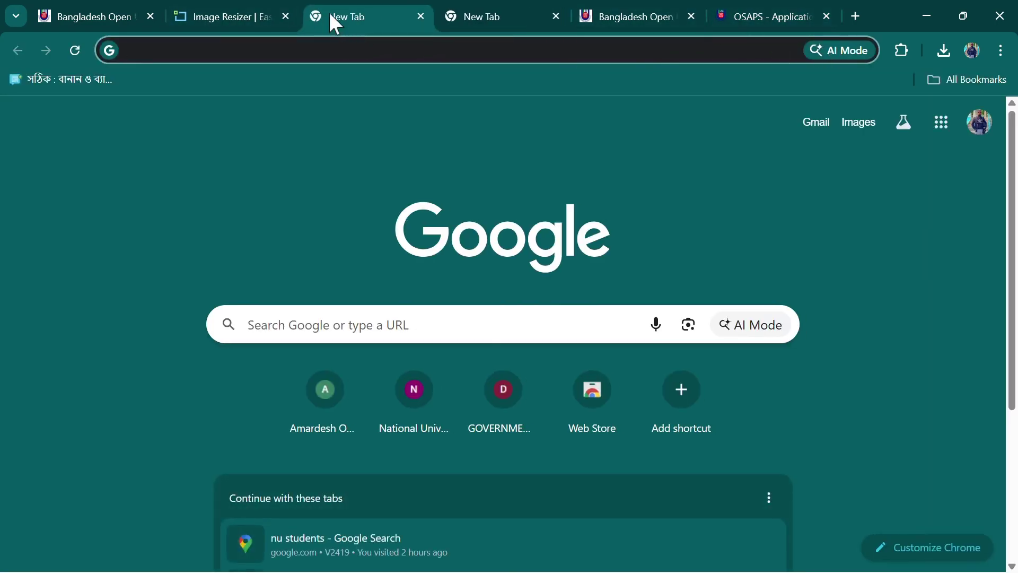
# Search Google for 'image resizer' and open the imageresizer.com result
pyautogui.click(336, 340)
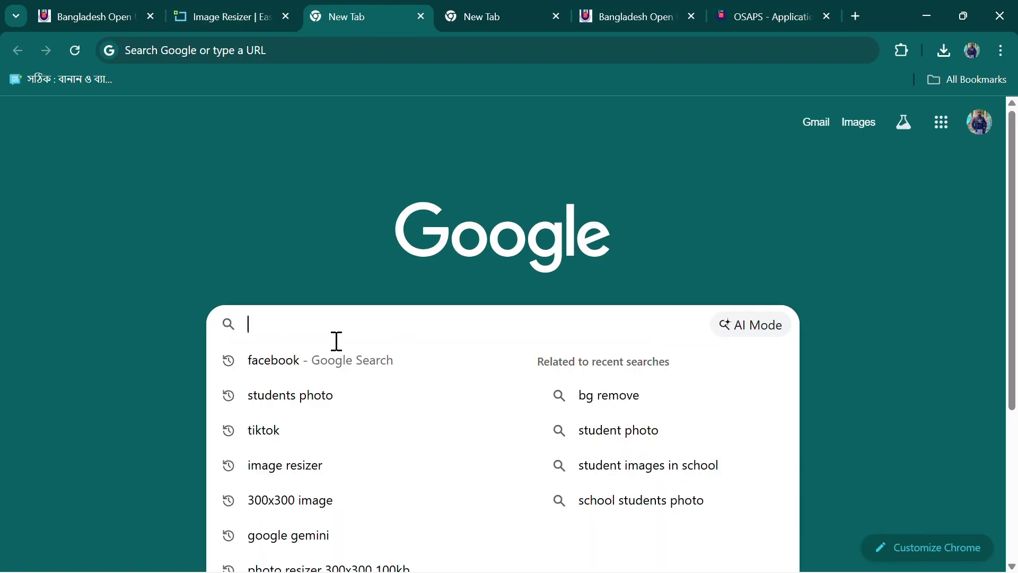
pyautogui.write('IMAge resizer')
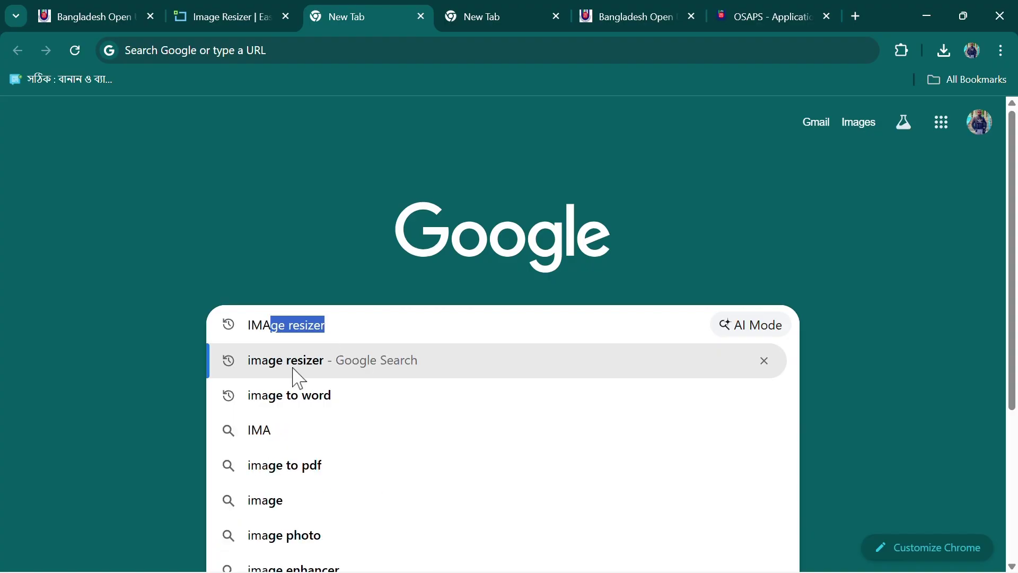
pyautogui.click(279, 368)
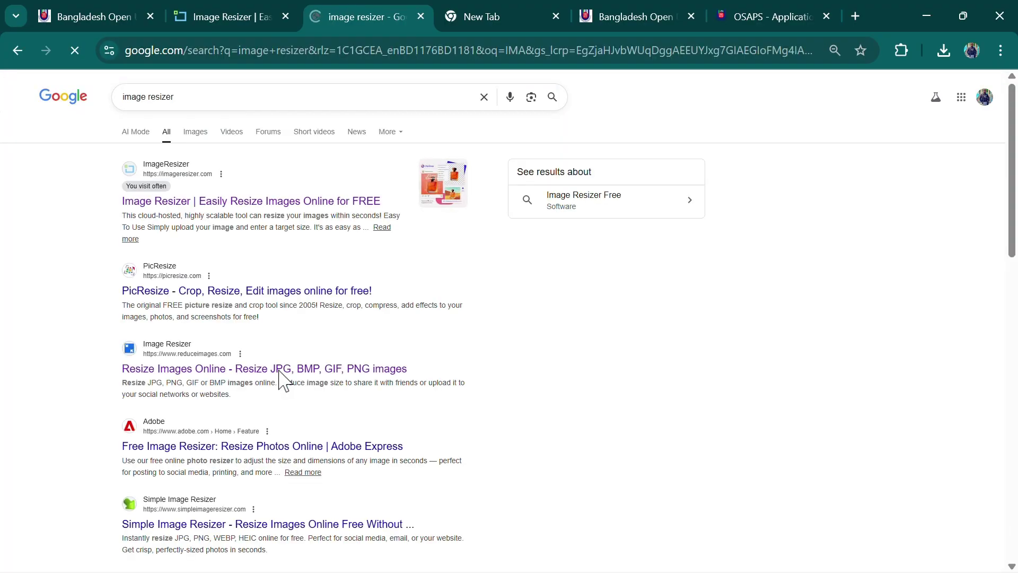
pyautogui.click(227, 201)
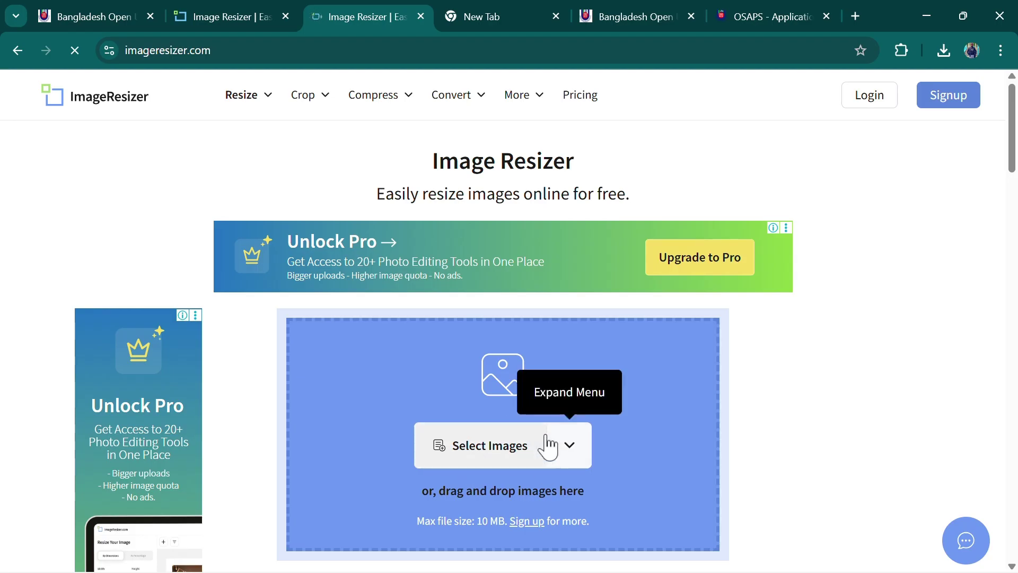
# Upload students photo from D:\SSC ONLINE APPLICATION 2026\photo and signature into ImageResizer
pyautogui.click(499, 454)
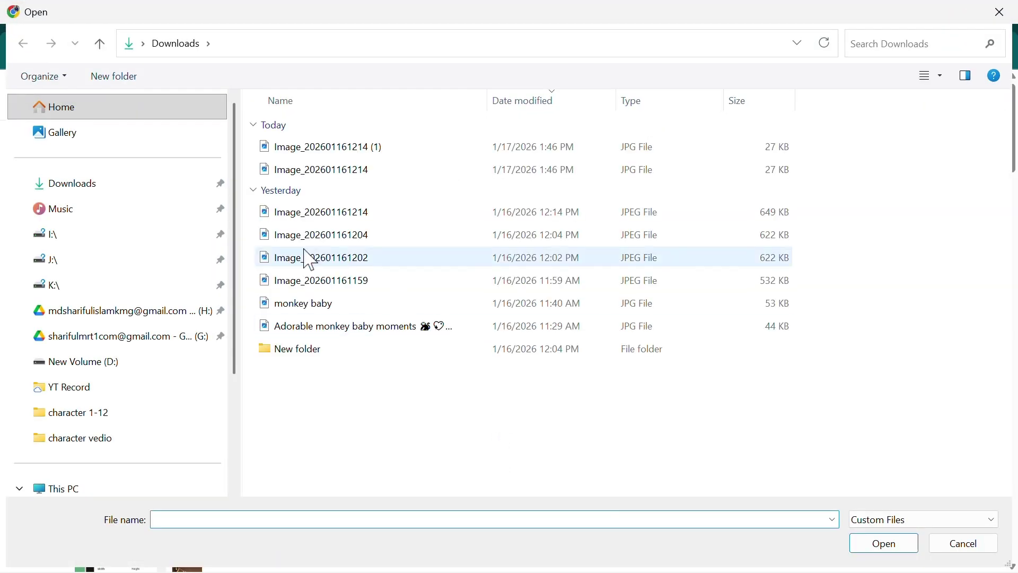
pyautogui.click(91, 372)
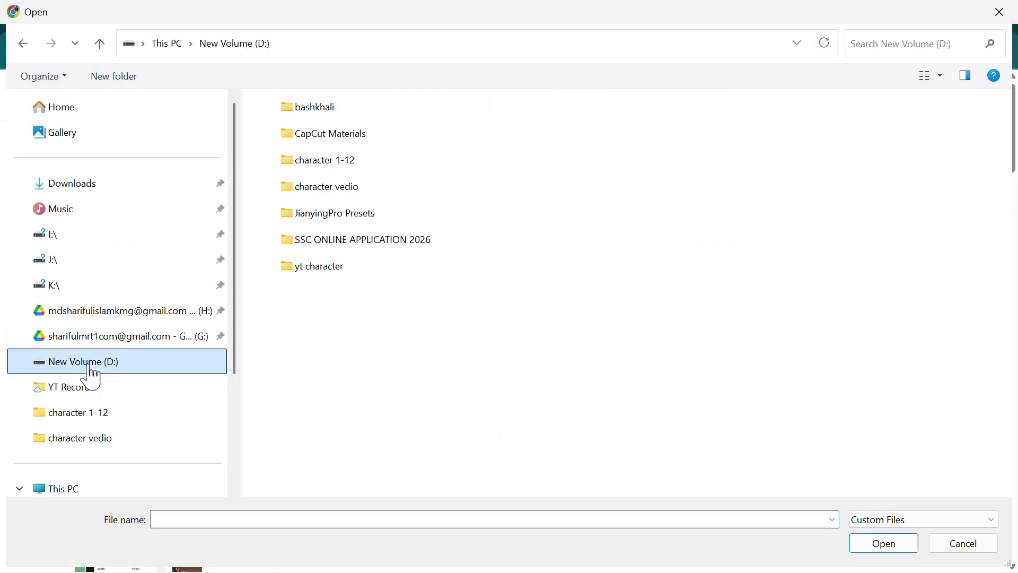
pyautogui.doubleClick(335, 241)
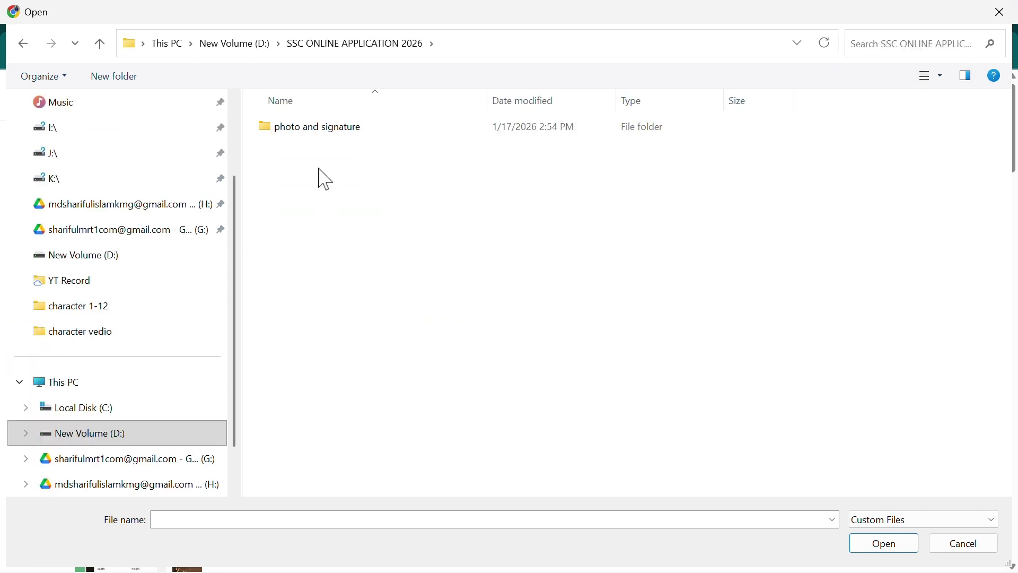
pyautogui.doubleClick(345, 134)
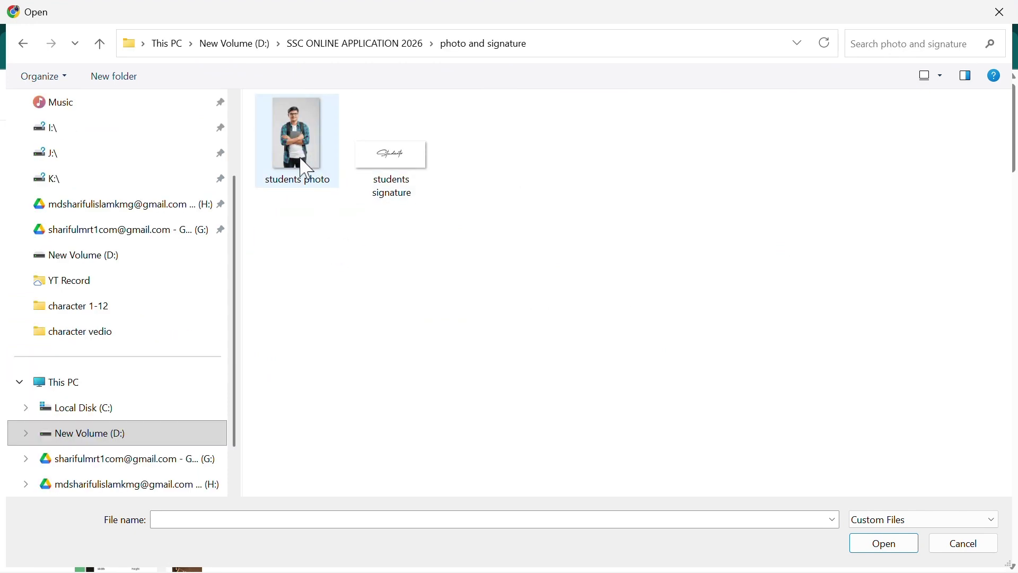
pyautogui.click(299, 143)
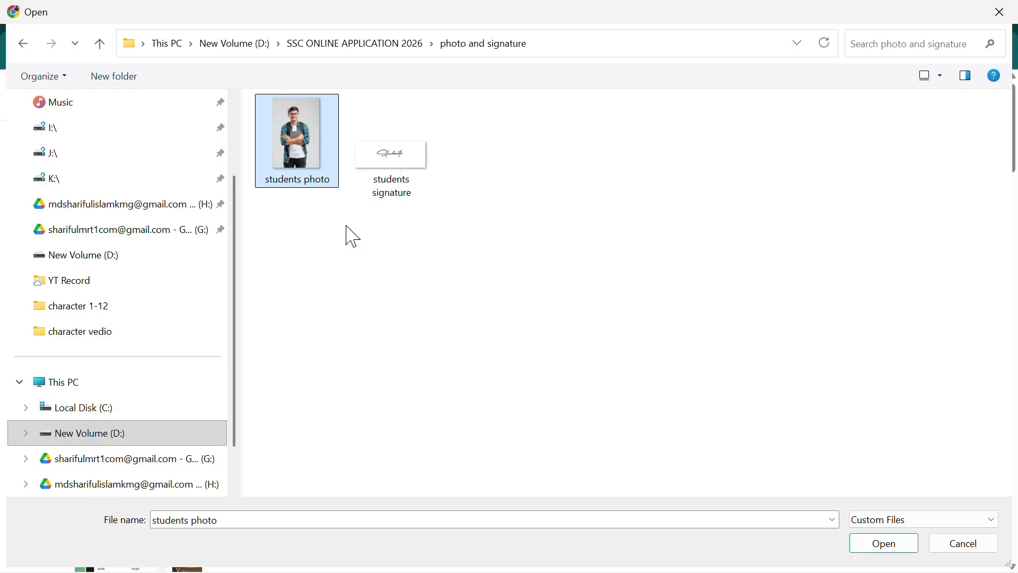
pyautogui.click(884, 543)
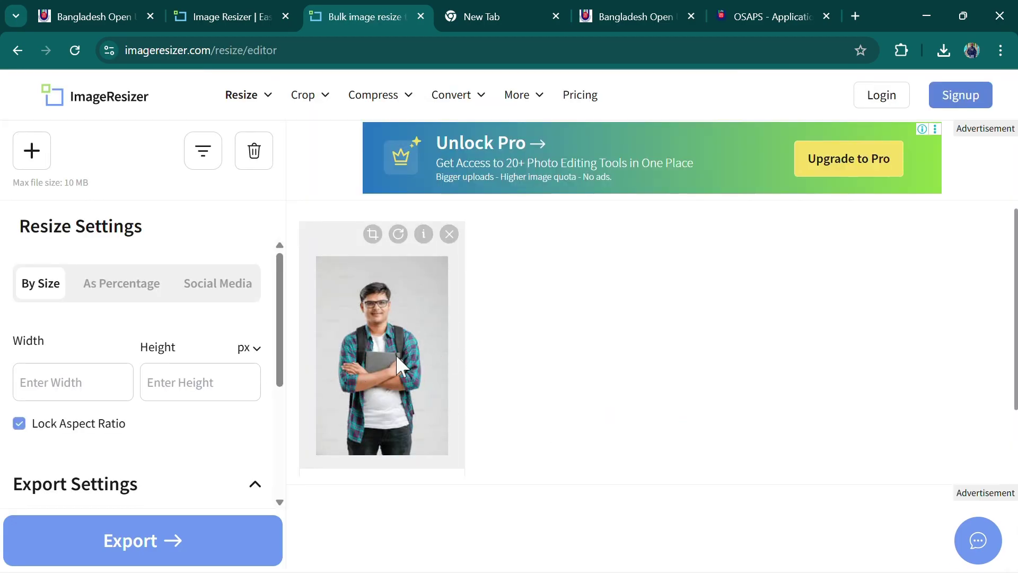
# Keep the target size unit as KB and set the output format to JPG
pyautogui.scroll(-2, 341, 344)
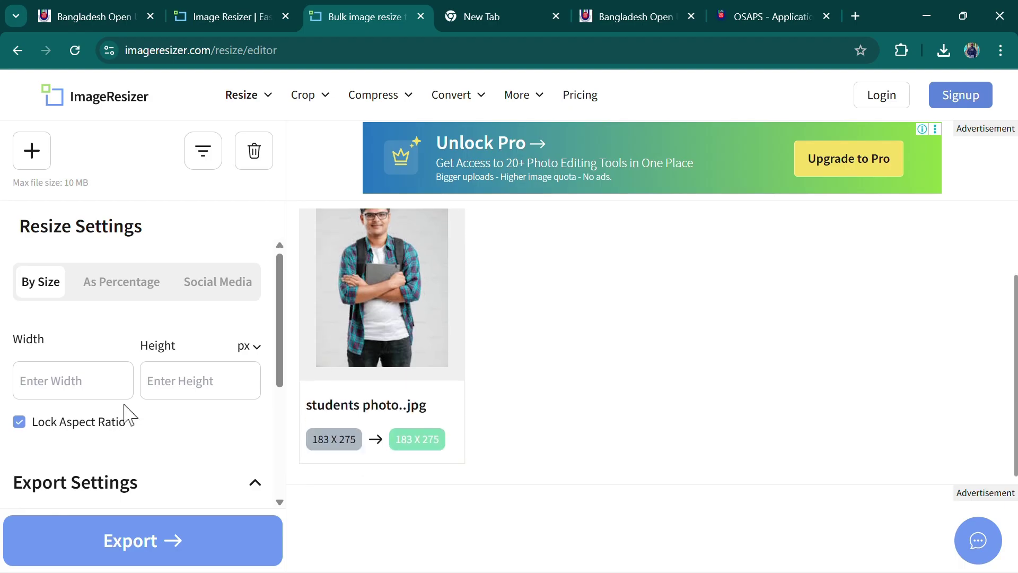
pyautogui.scroll(-4, 125, 409)
pyautogui.click(243, 356)
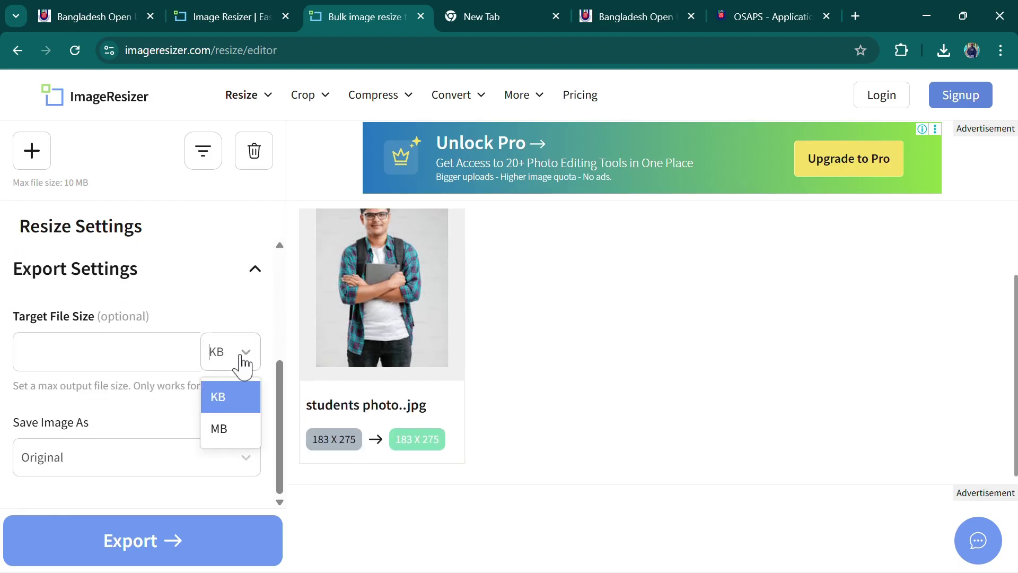
pyautogui.click(234, 395)
pyautogui.click(152, 459)
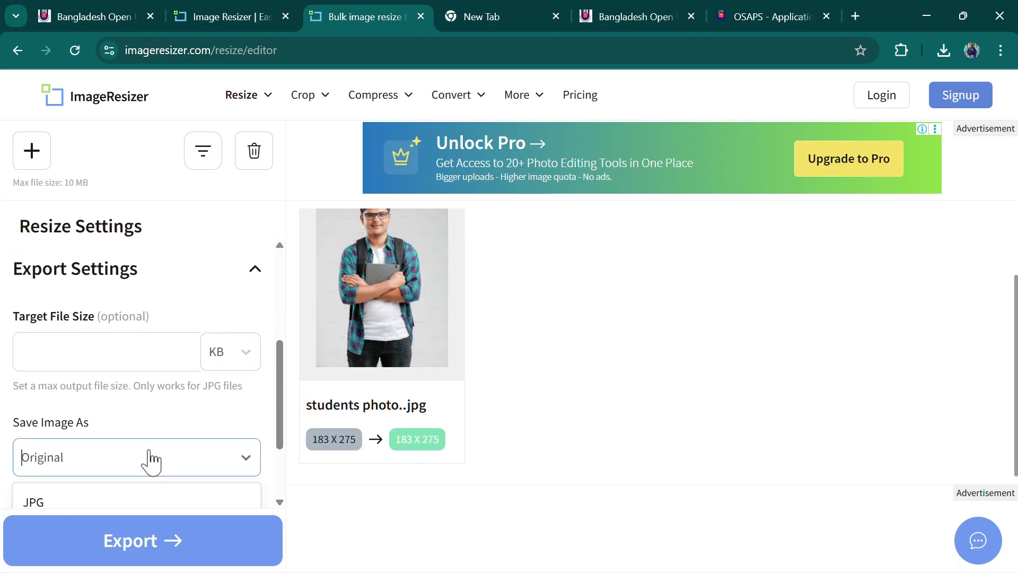
pyautogui.click(72, 496)
# Set the photo's width and height to 300 × 300 pixels
pyautogui.scroll(4, 166, 392)
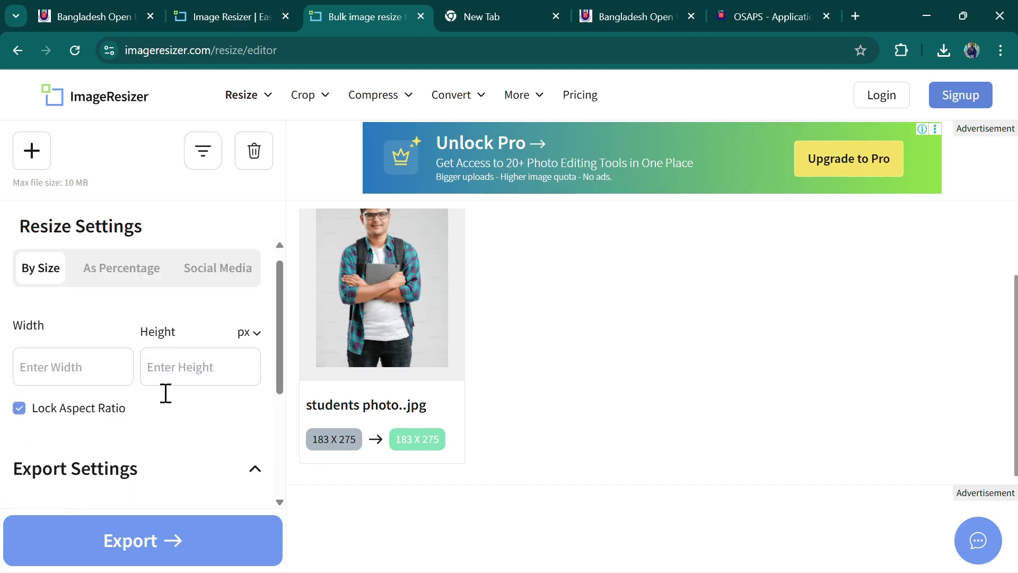
pyautogui.click(61, 393)
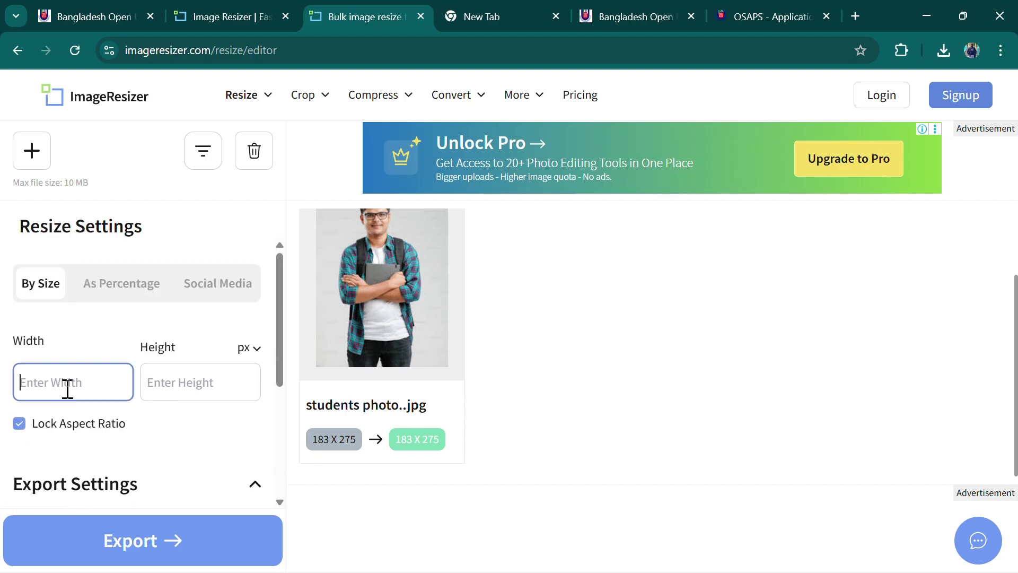
pyautogui.write('300')
pyautogui.click(171, 388)
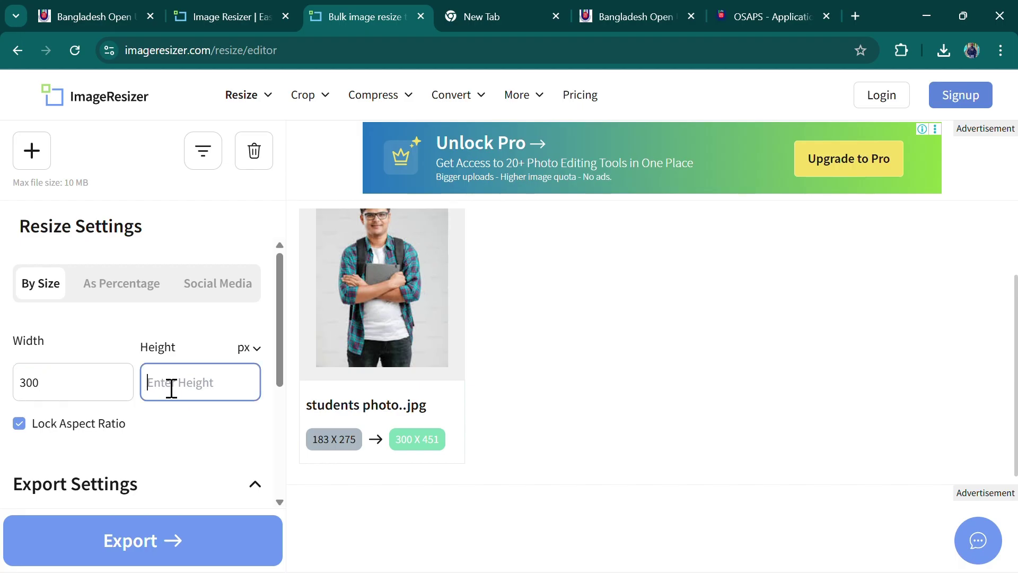
pyautogui.write('33')
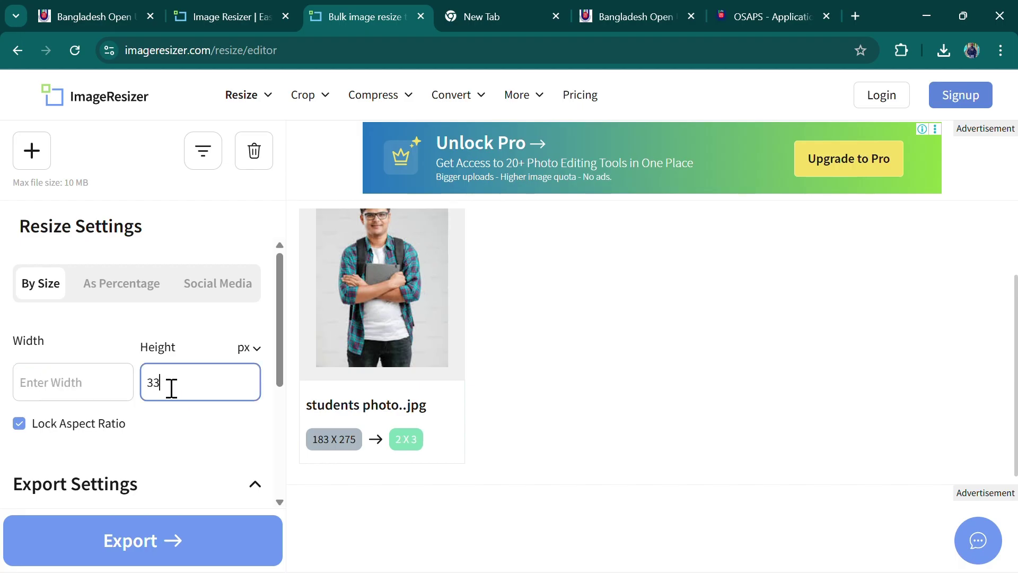
pyautogui.press('BackSpace')
pyautogui.write('00')
pyautogui.click(74, 388)
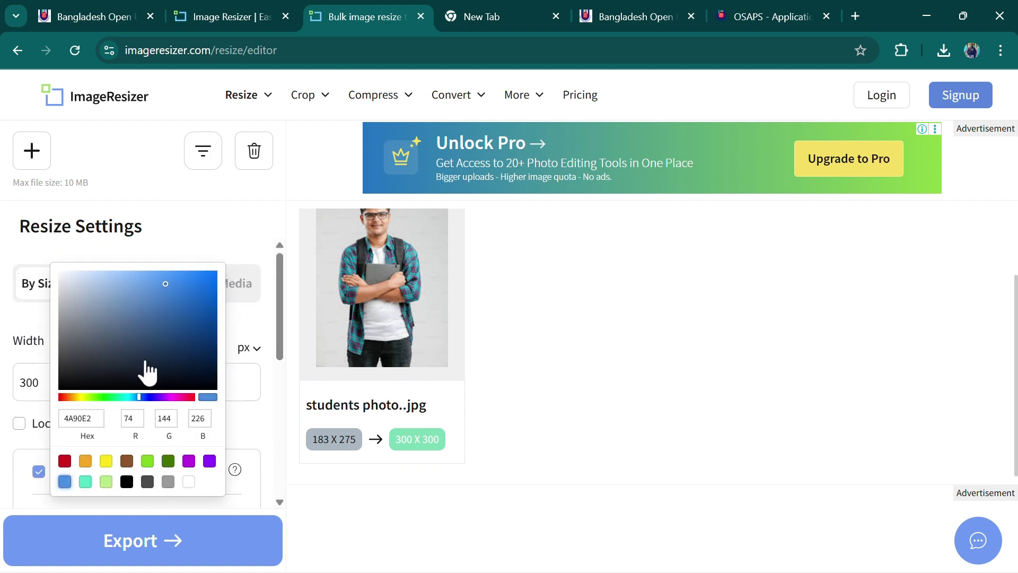
# Export and download the resized photo as a 21.39 KB JPG, then return to the editor
pyautogui.scroll(-5, 166, 358)
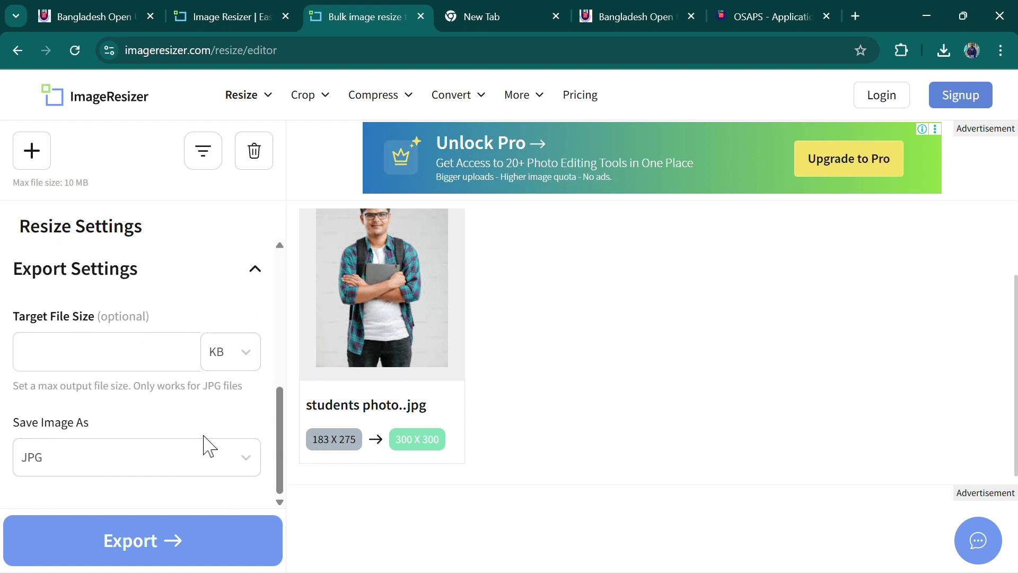
pyautogui.click(139, 541)
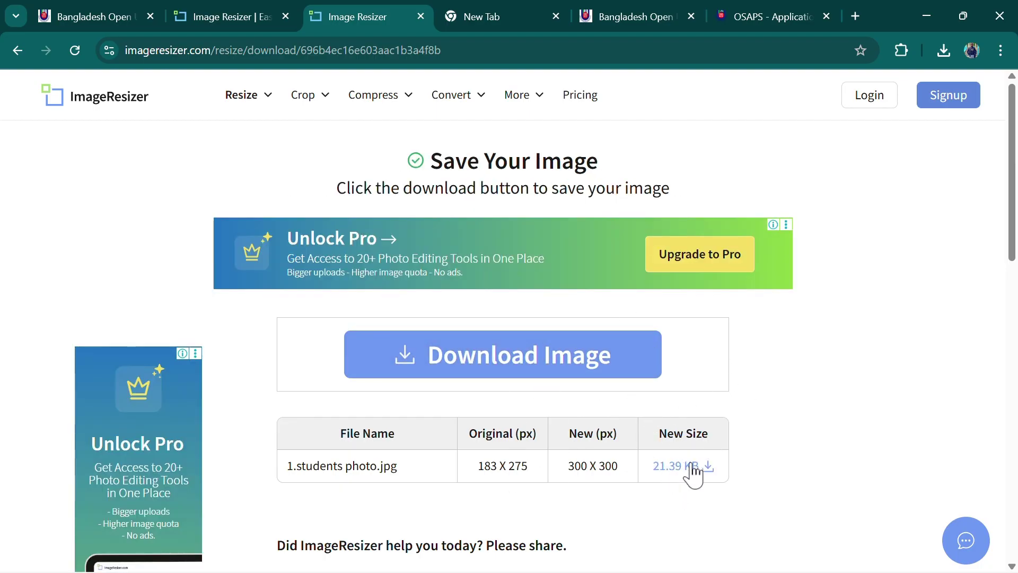
pyautogui.click(529, 364)
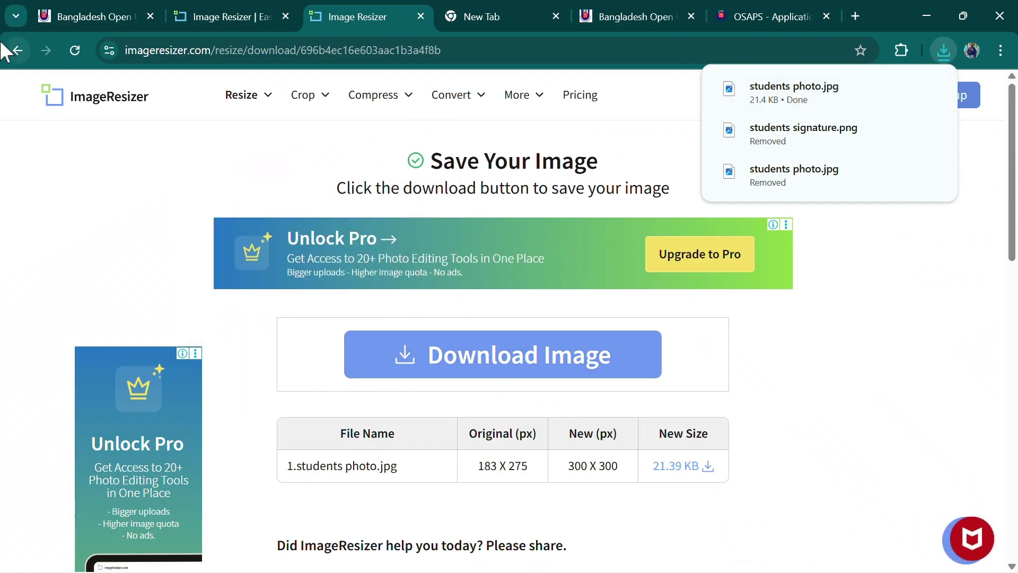
pyautogui.click(17, 51)
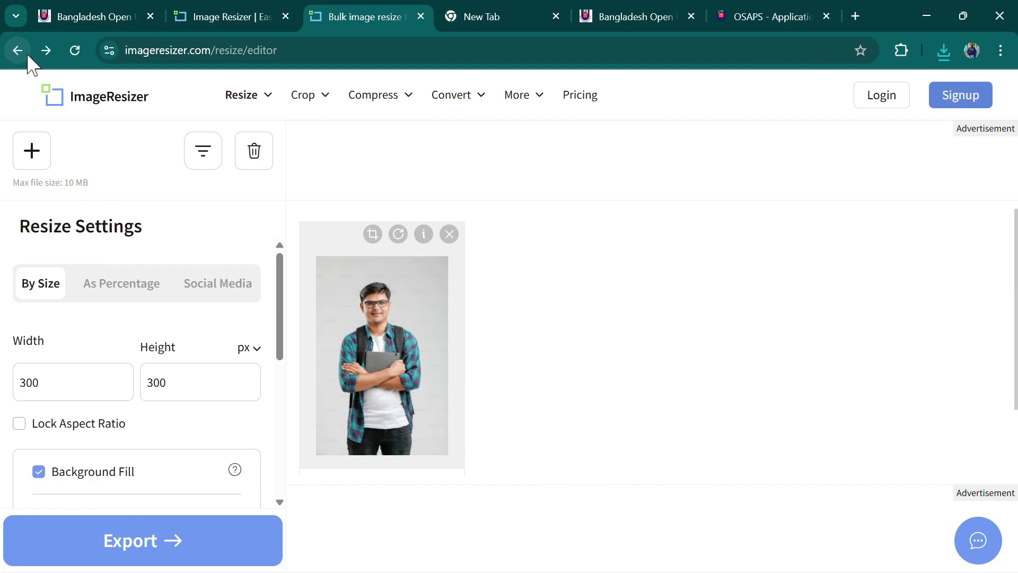
# Remove the photo and load the students signature file into the editor
pyautogui.click(449, 233)
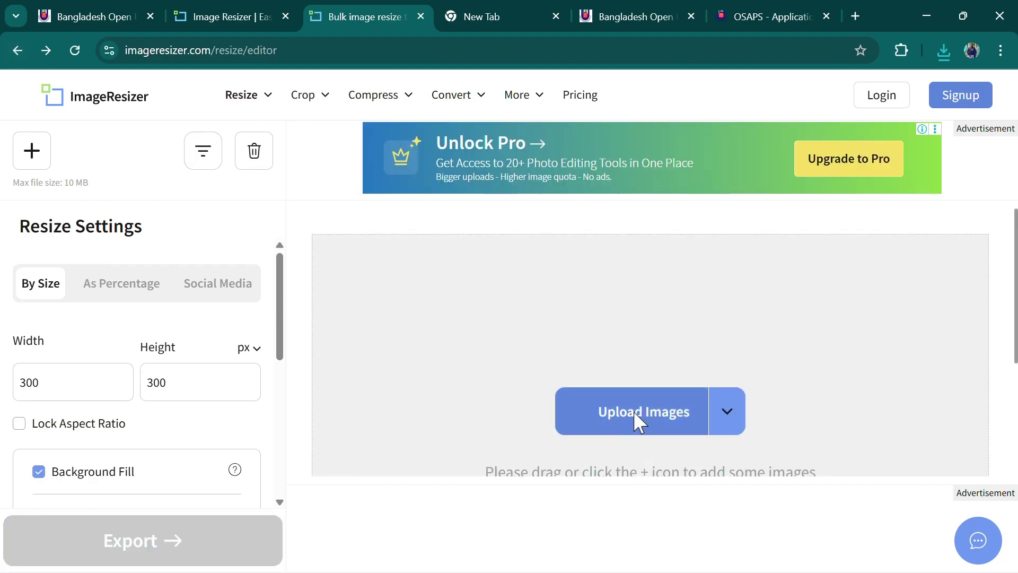
pyautogui.click(634, 410)
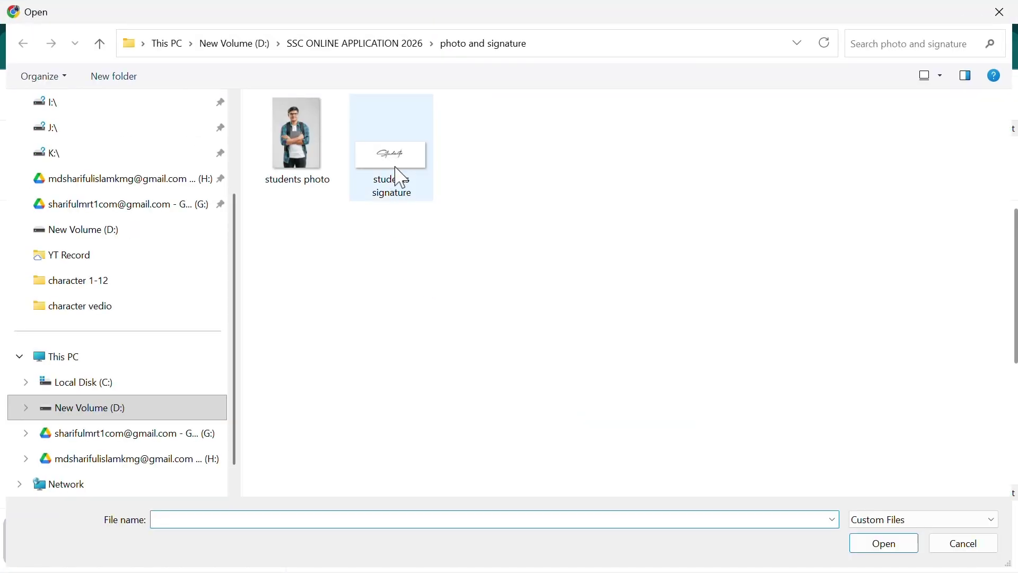
pyautogui.click(401, 178)
pyautogui.click(881, 545)
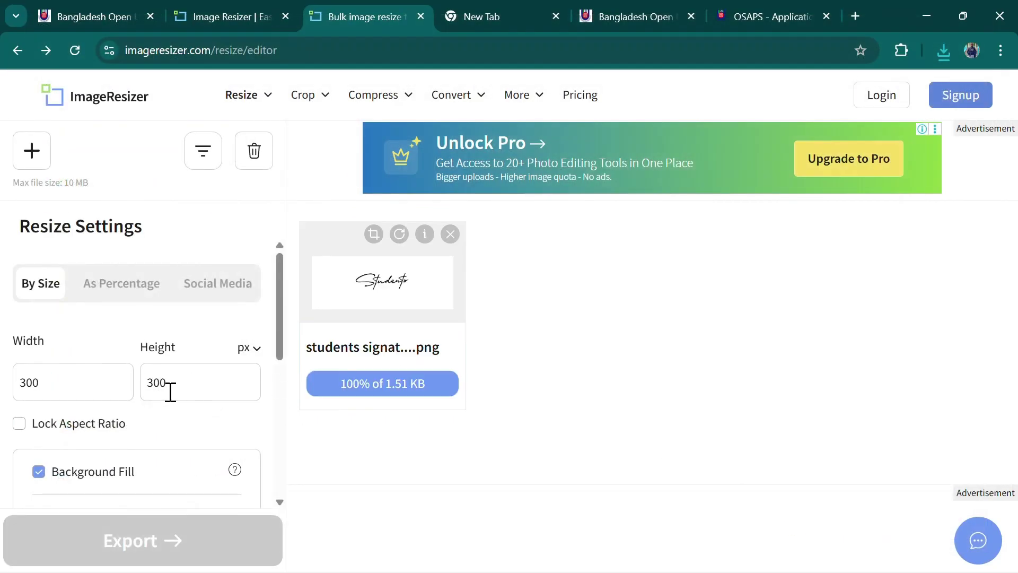
# Set the signature height to 100 pixels, then export and download it at 2.41 KB
pyautogui.doubleClick(186, 384)
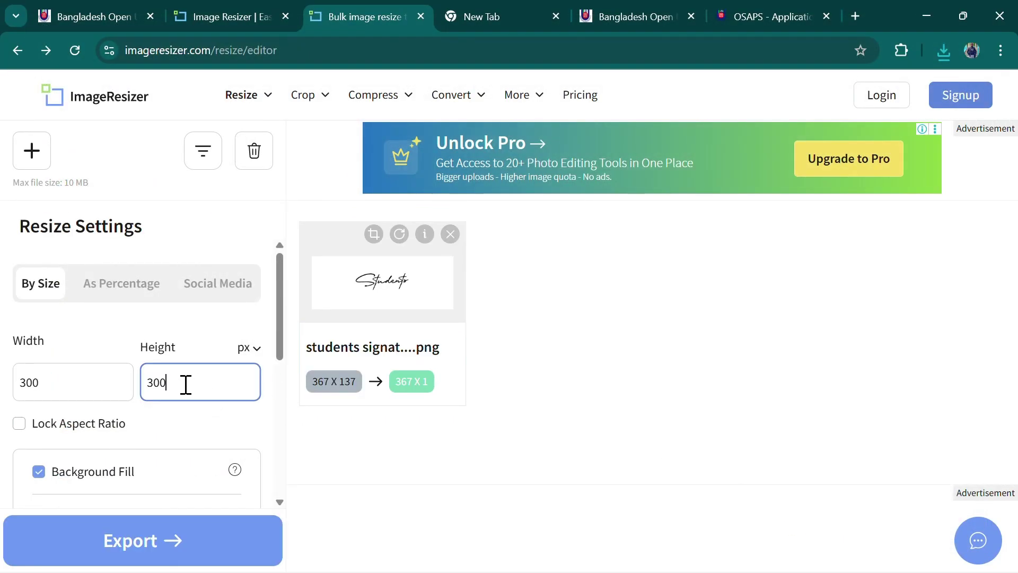
pyautogui.write('100')
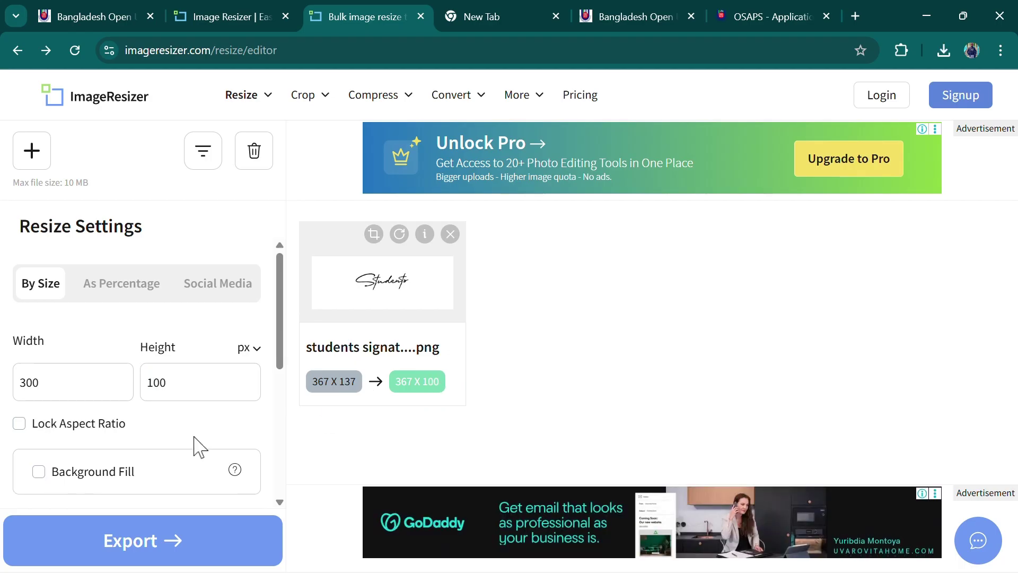
pyautogui.scroll(-3, 187, 451)
pyautogui.scroll(3, 150, 329)
pyautogui.scroll(-5, 168, 432)
pyautogui.click(173, 555)
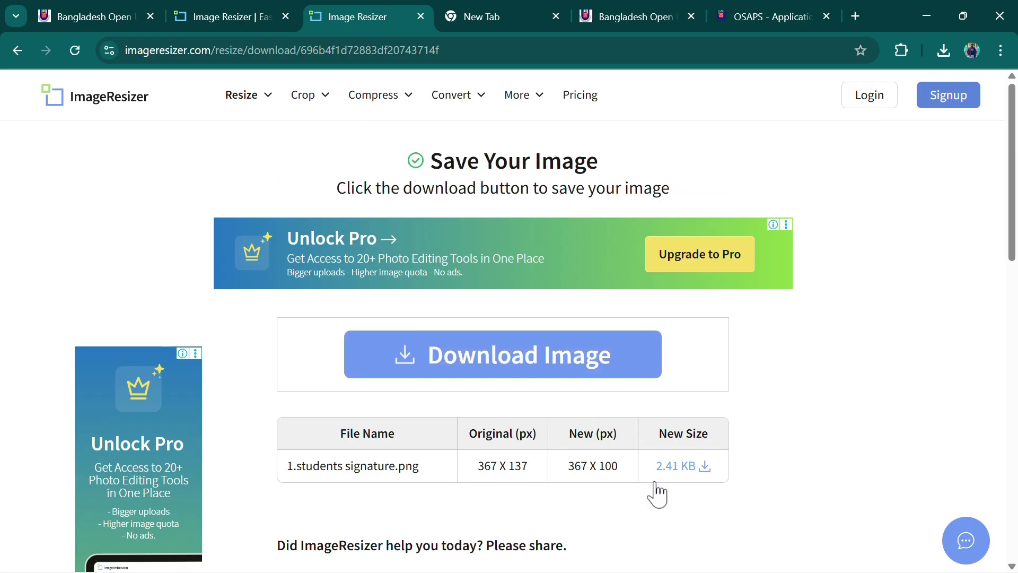
pyautogui.click(525, 356)
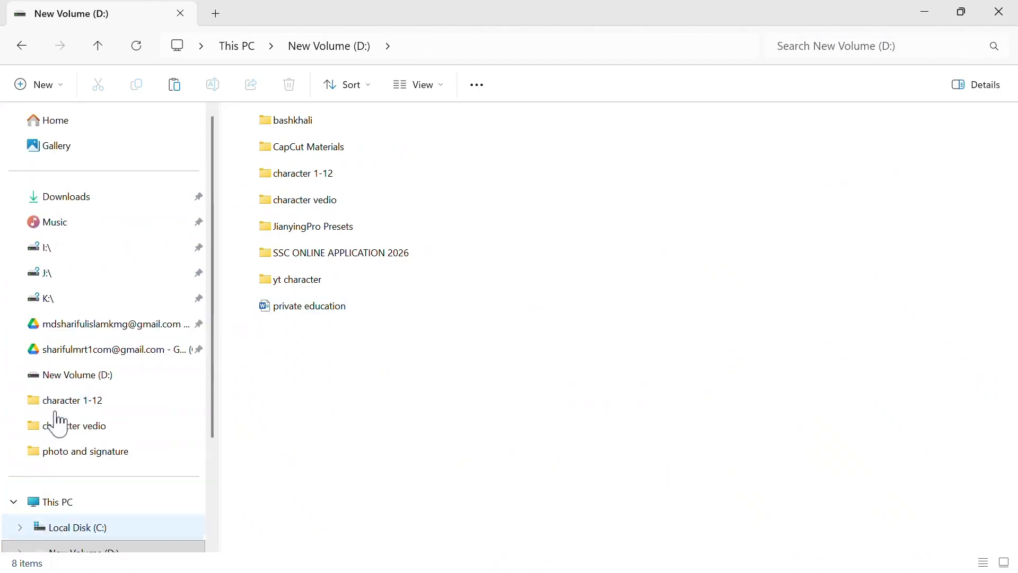
# Cut the resized photo and signature files from Downloads
pyautogui.click(94, 201)
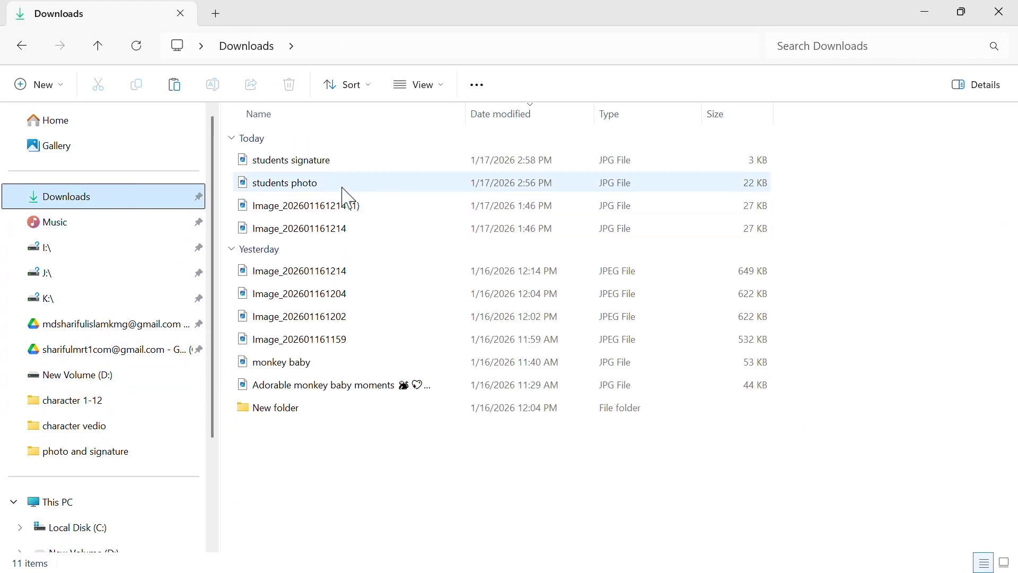
pyautogui.click(232, 151)
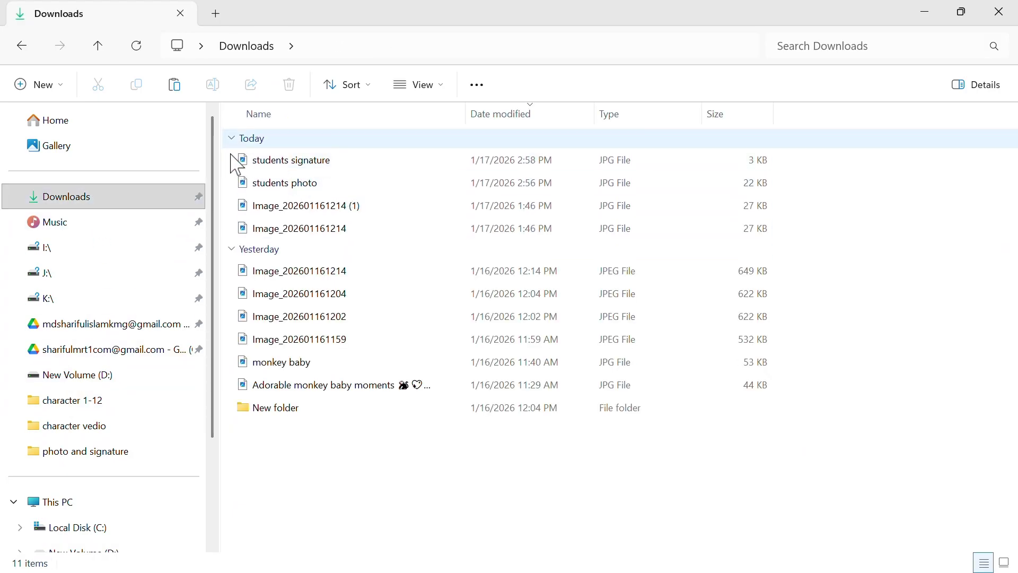
pyautogui.click(366, 167)
pyautogui.click(351, 484)
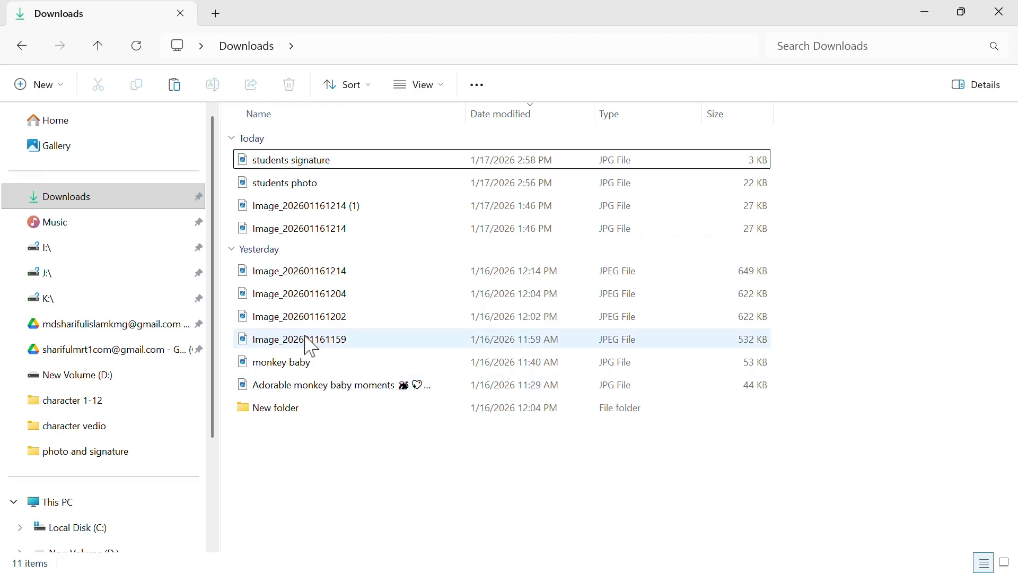
pyautogui.moveTo(239, 163)
pyautogui.mouseDown()
pyautogui.moveTo(265, 191)
pyautogui.moveTo(290, 192)
pyautogui.mouseUp()
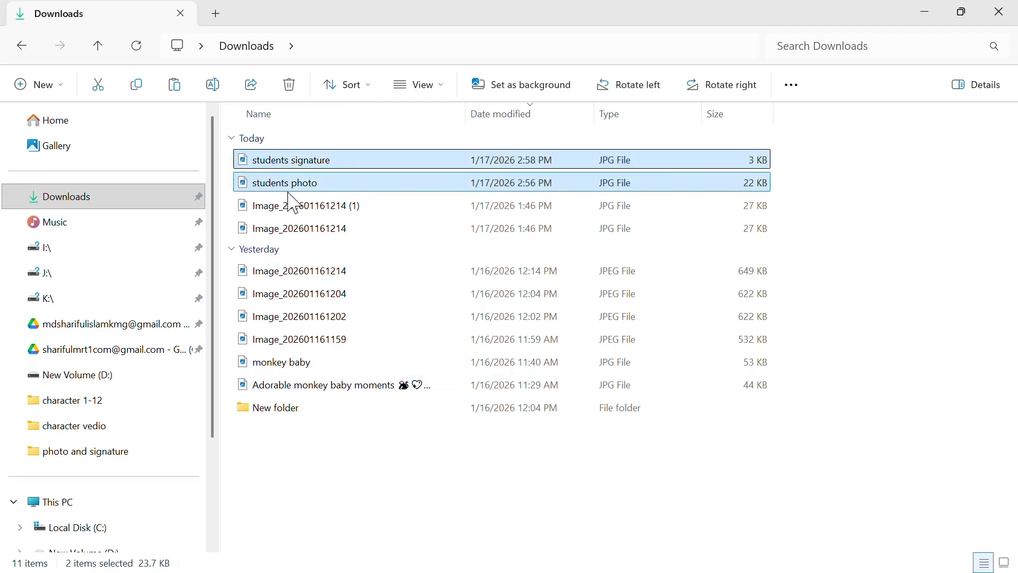
pyautogui.hotkey('ctrl', 'x')
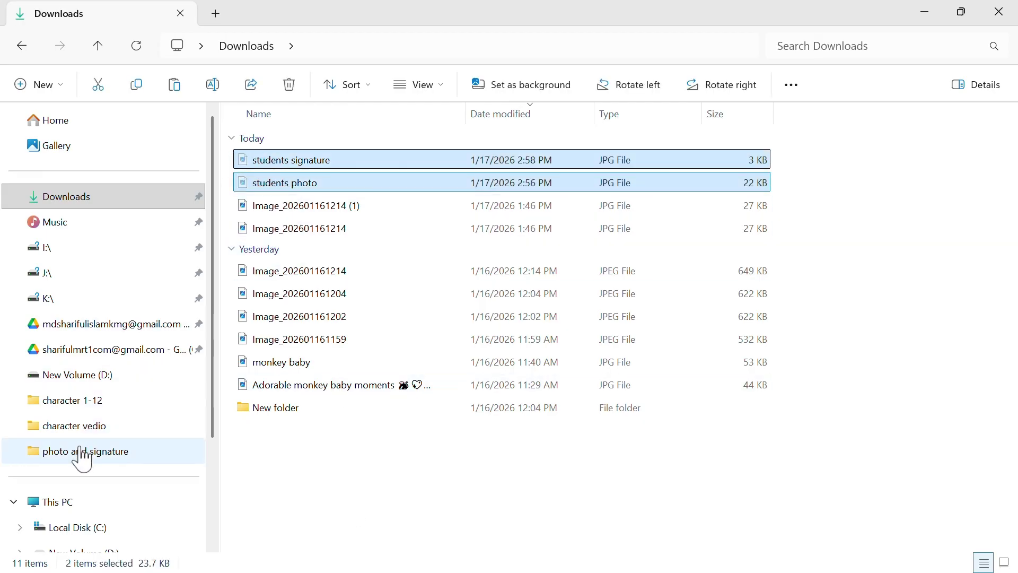
# Paste them into photo and signature, replacing the old photo, and switch back to Chrome
pyautogui.click(81, 452)
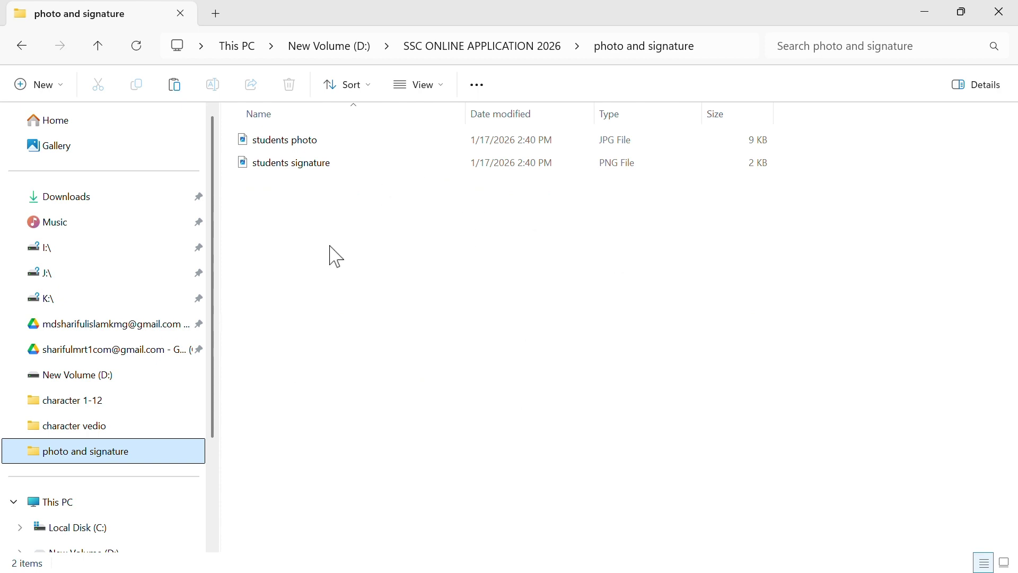
pyautogui.hotkey('ctrl', 'v')
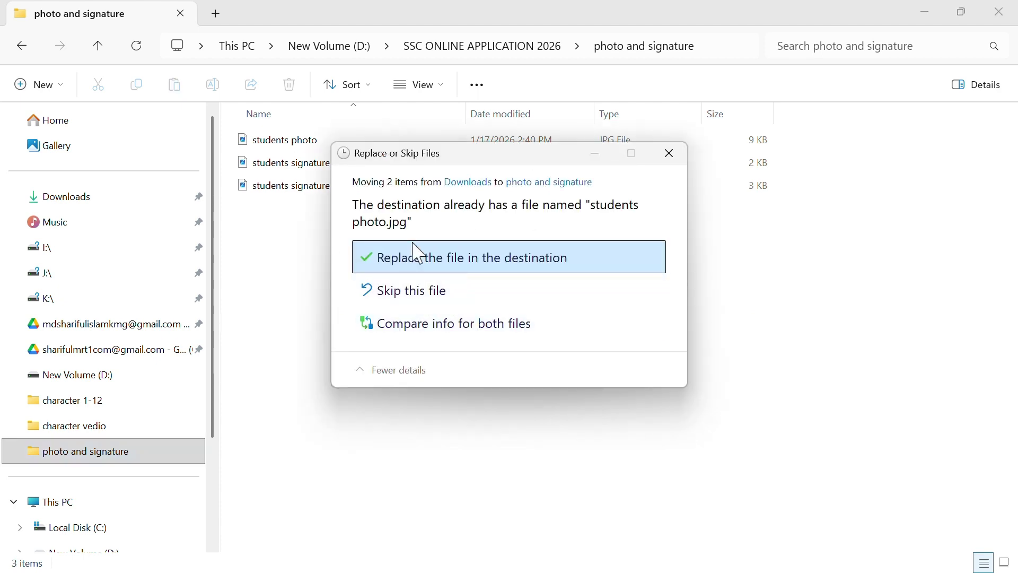
pyautogui.click(439, 268)
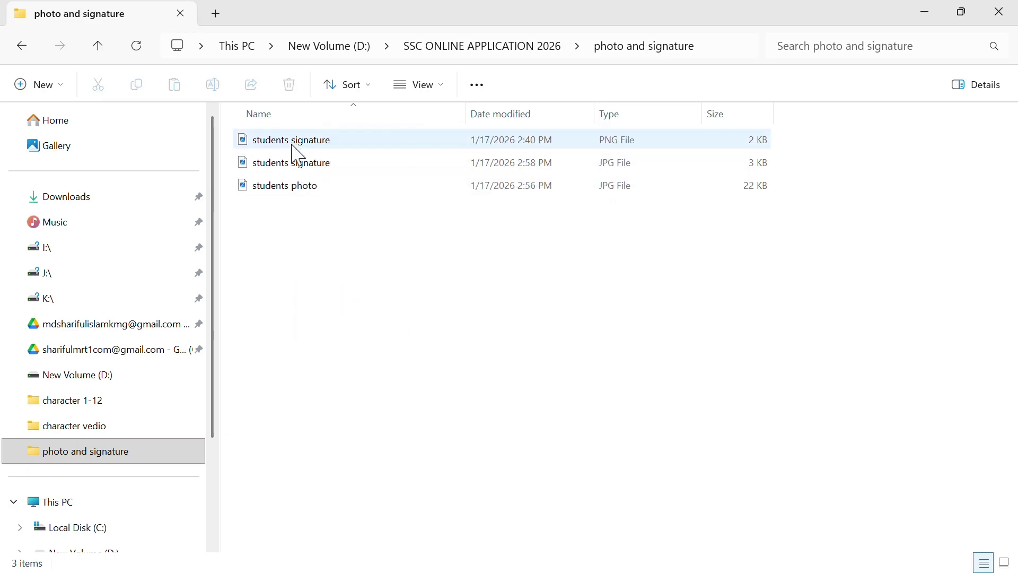
pyautogui.hotkey('alt', 'Tab')
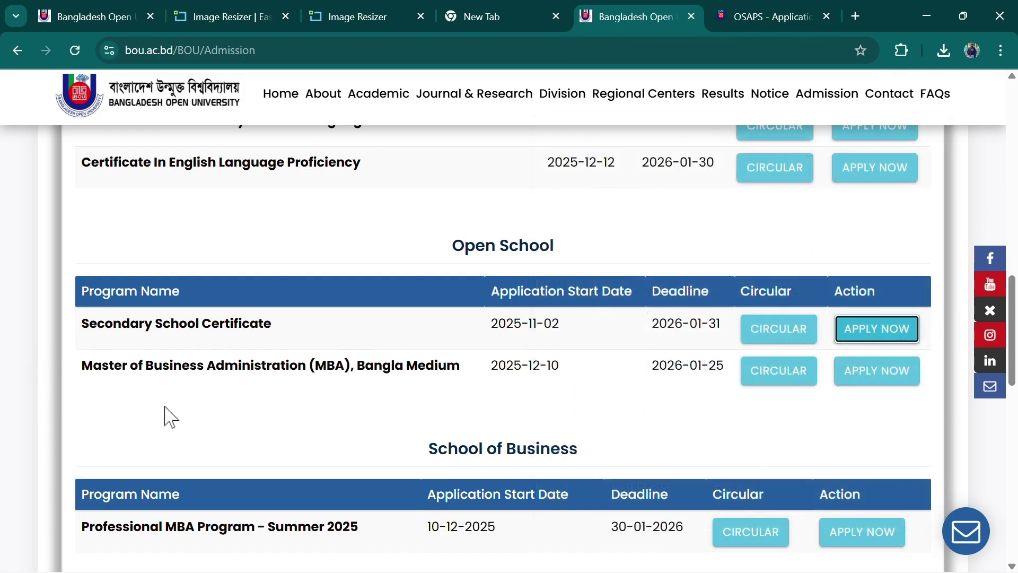
# Start the SSC application with regional centre Dhaka and sub-regional centre Narayanganj
pyautogui.click(885, 333)
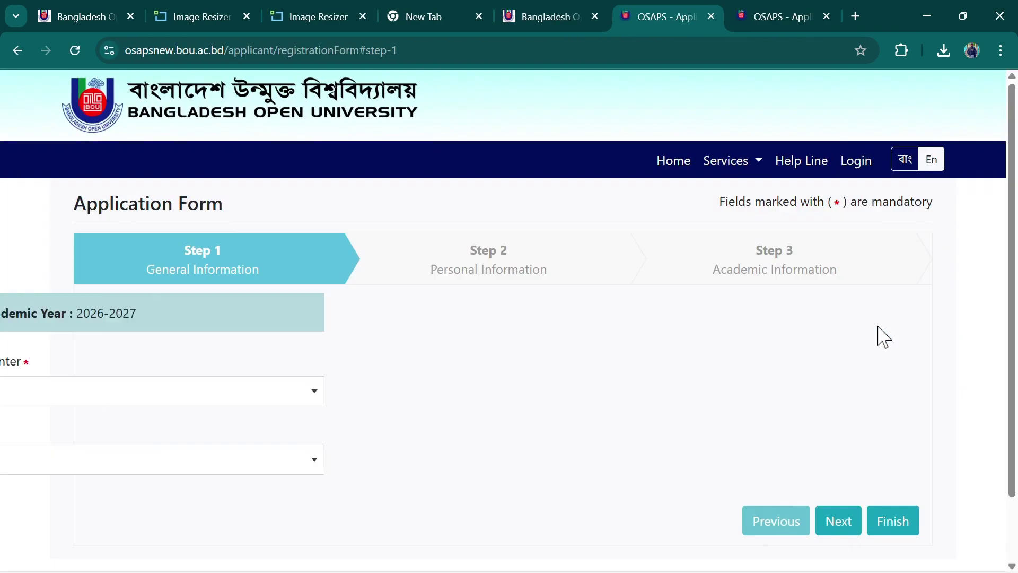
pyautogui.click(175, 395)
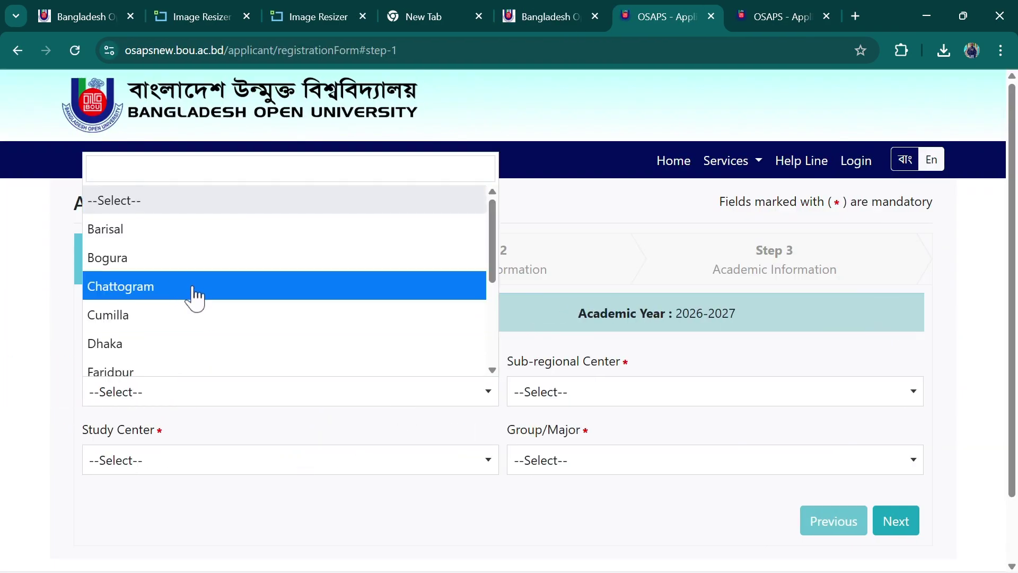
pyautogui.click(185, 345)
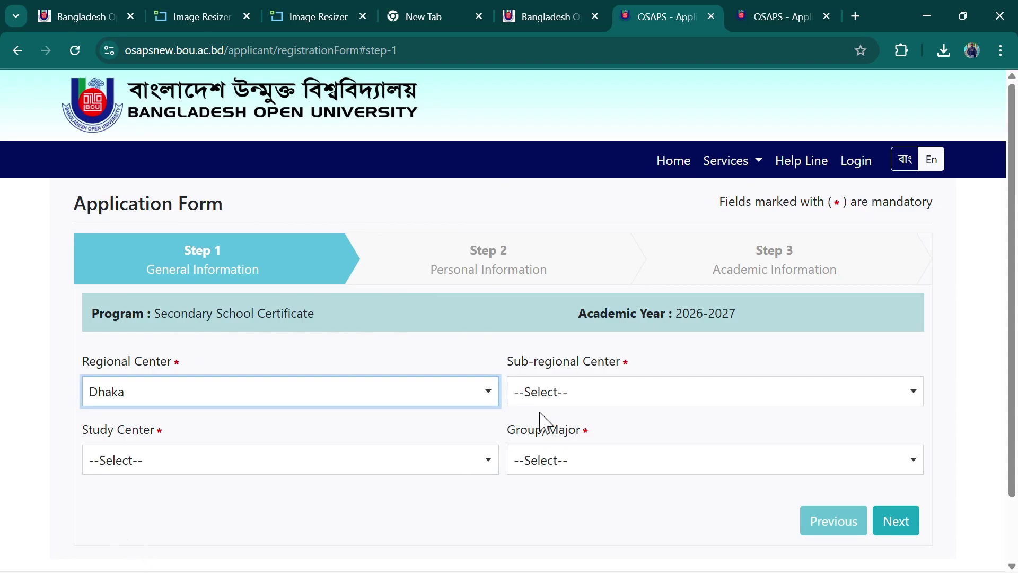
pyautogui.click(554, 391)
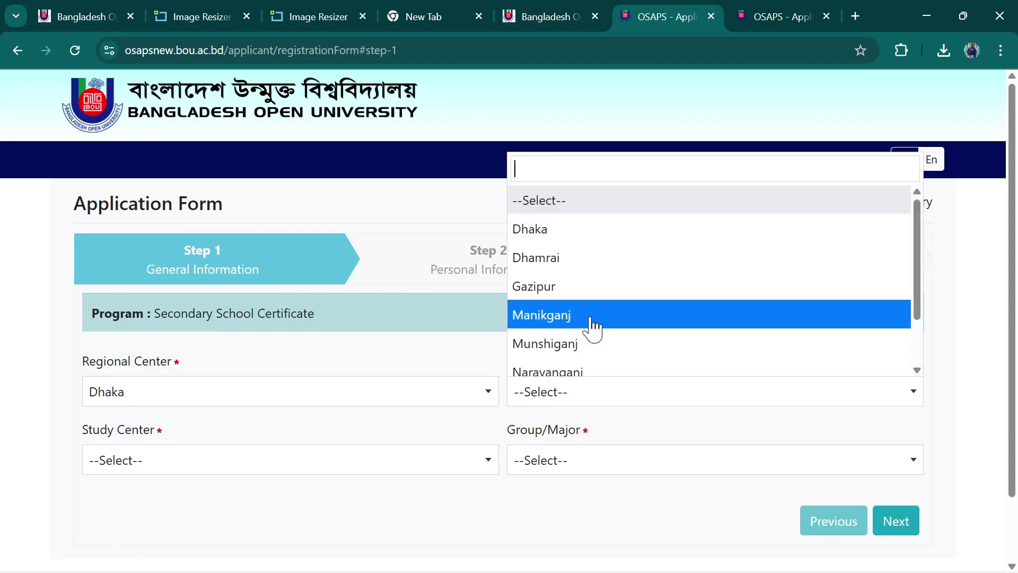
pyautogui.scroll(-1, 590, 330)
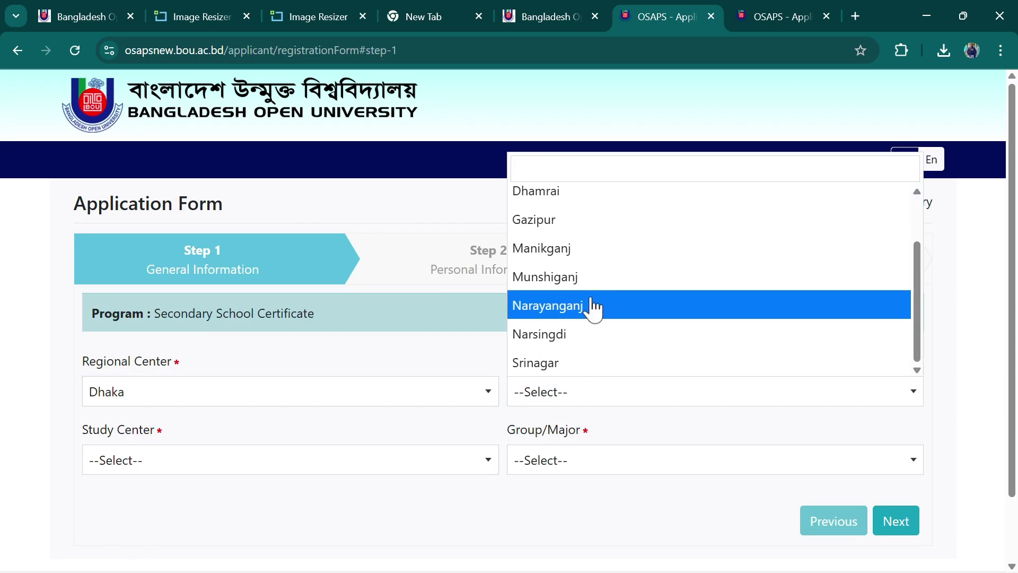
pyautogui.click(587, 307)
# Choose study centre I.E.T Govt. School, Narayanganj and group Humanities, then continue to Step 2
pyautogui.scroll(-1, 297, 384)
pyautogui.click(239, 388)
pyautogui.scroll(-4, 244, 329)
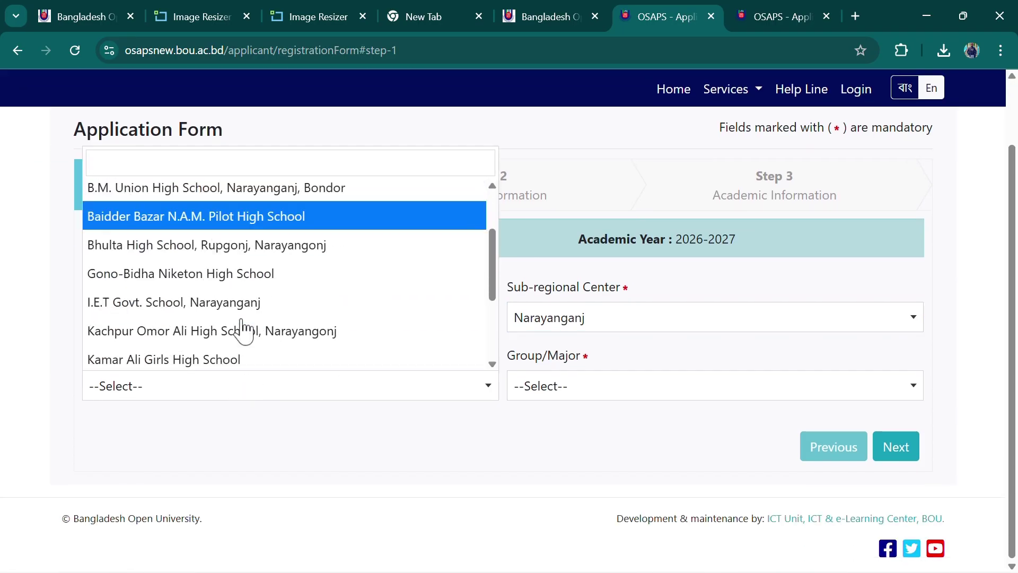
pyautogui.scroll(4, 243, 330)
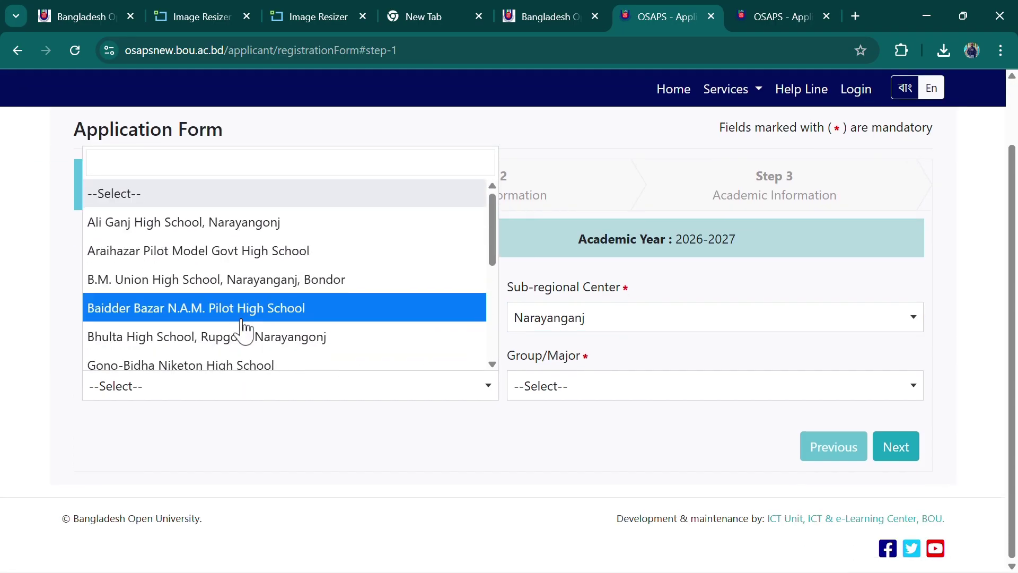
pyautogui.scroll(-5, 246, 327)
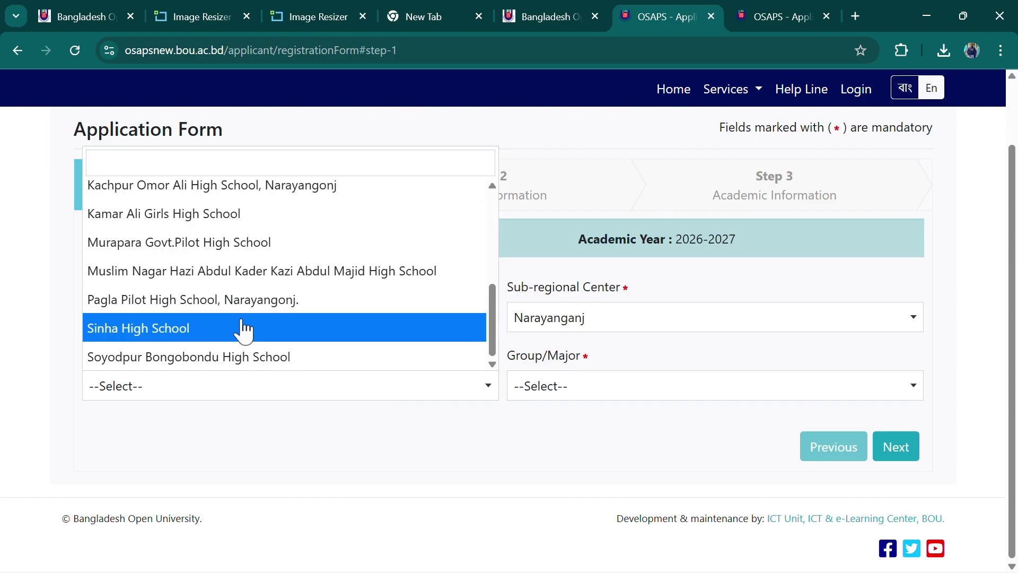
pyautogui.scroll(2, 209, 249)
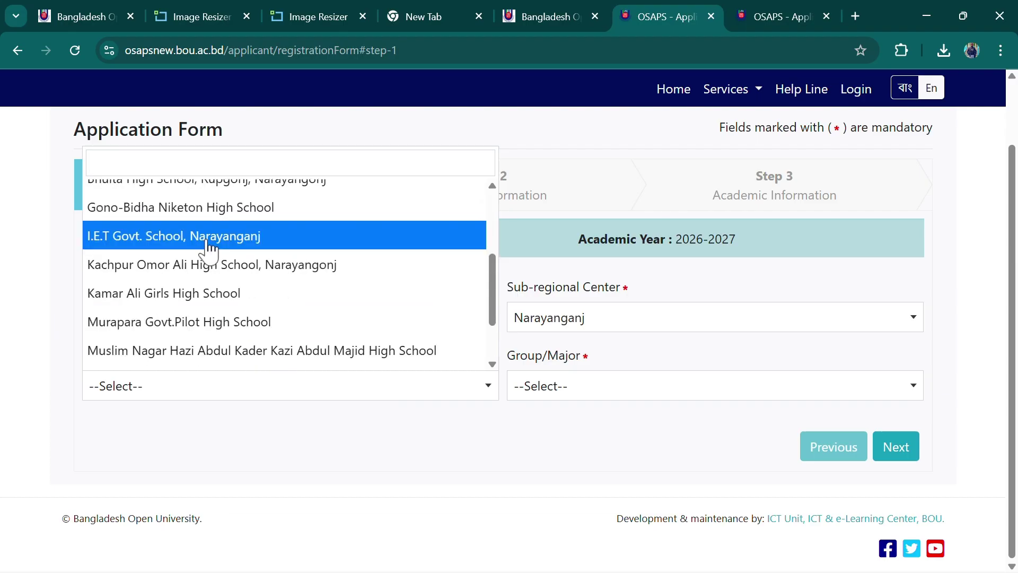
pyautogui.click(210, 237)
pyautogui.click(583, 395)
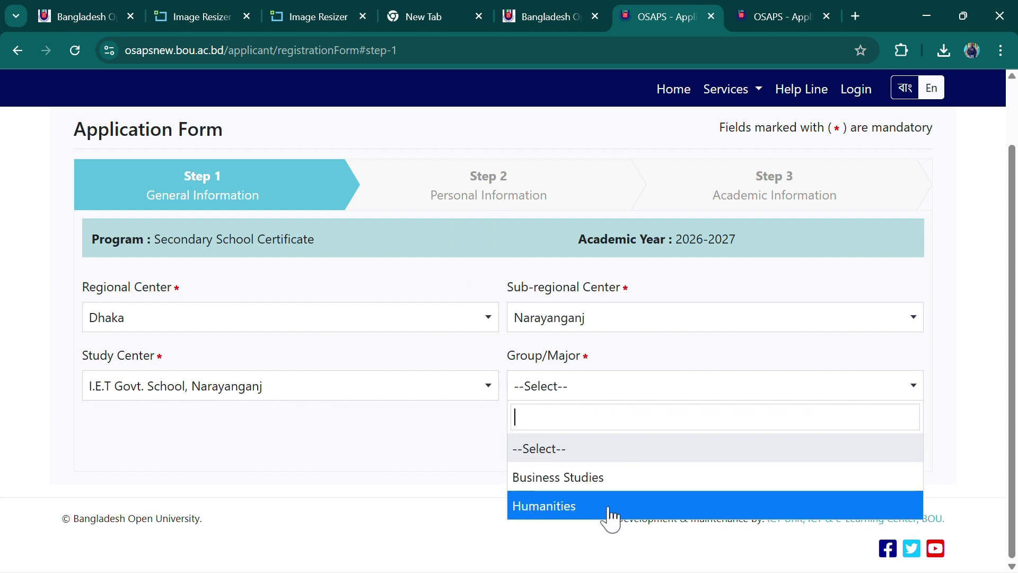
pyautogui.click(546, 506)
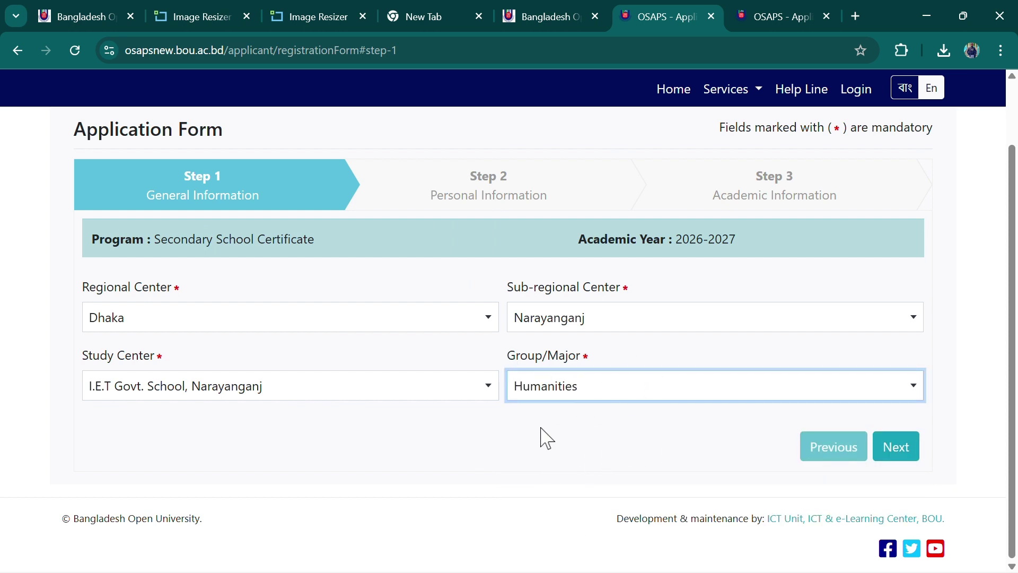
pyautogui.click(897, 460)
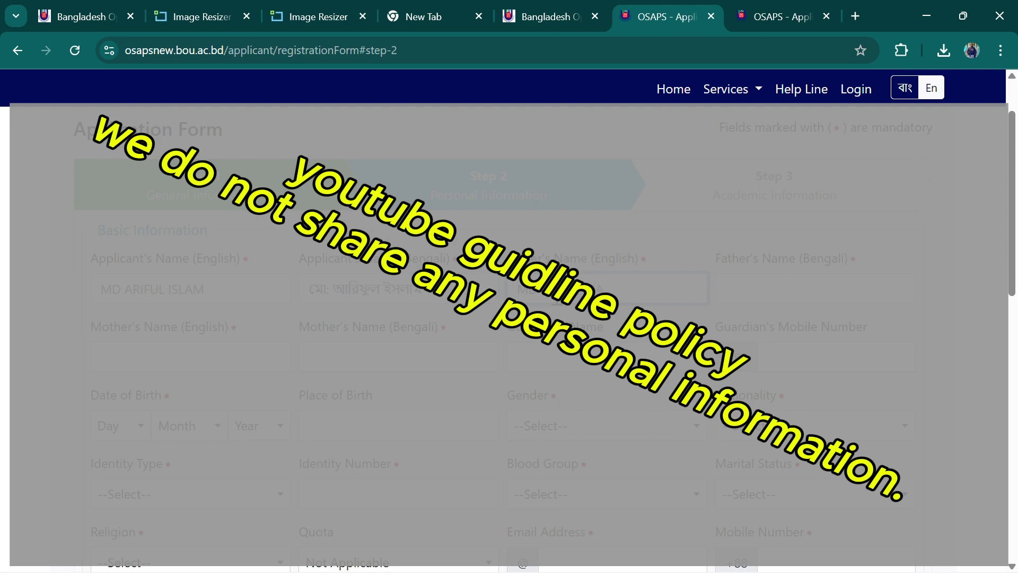
# Enter the father's name in Bengali
pyautogui.click(775, 297)
pyautogui.click(570, 363)
# Copy the father's English name into the guardian's name and enter the guardian's mobile number
pyautogui.moveTo(519, 290); pyautogui.dragTo(617, 290)
pyautogui.click(558, 370)
pyautogui.click(790, 347)
pyautogui.write('0178')
# Set date of birth to 02 March 1990 and place of birth to Dhaka
pyautogui.click(126, 437)
pyautogui.click(114, 291)
pyautogui.click(183, 426)
pyautogui.click(180, 322)
pyautogui.click(253, 427)
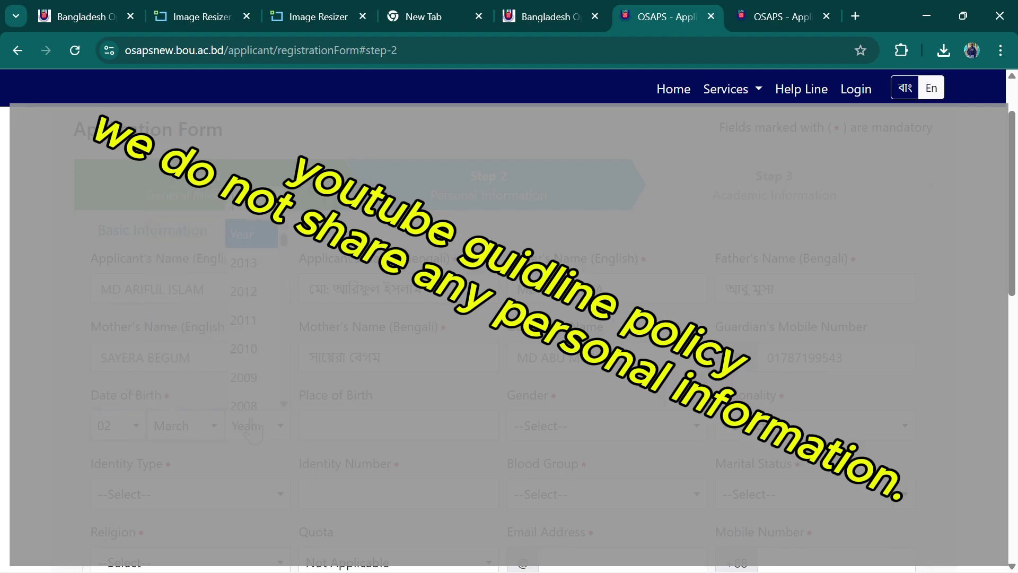
pyautogui.scroll(-8, 253, 371)
pyautogui.click(253, 288)
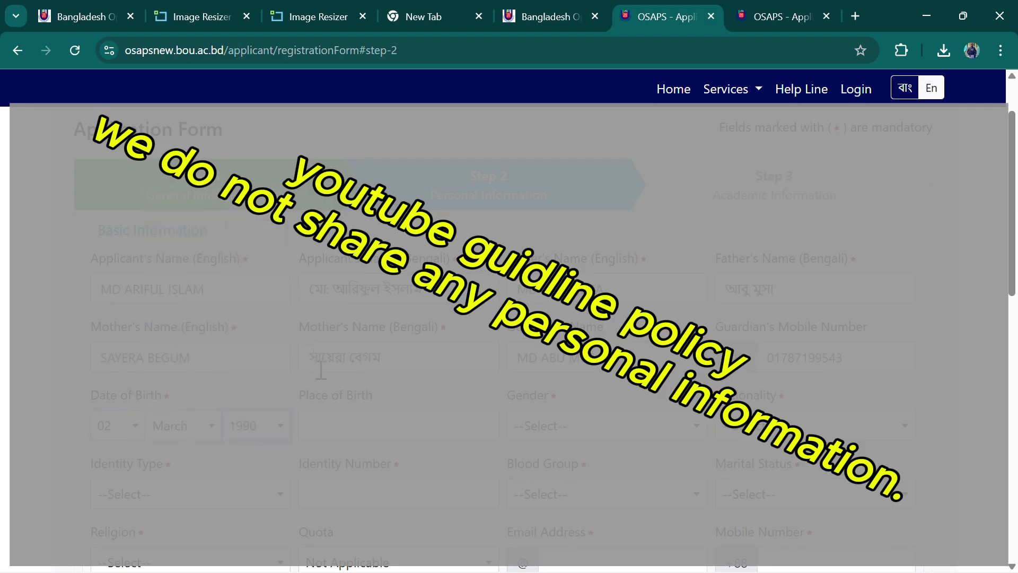
pyautogui.click(339, 422)
pyautogui.write('Dhaka')
# Set gender Male, nationality Bangladeshi and identity type National ID (NID)
pyautogui.click(572, 426)
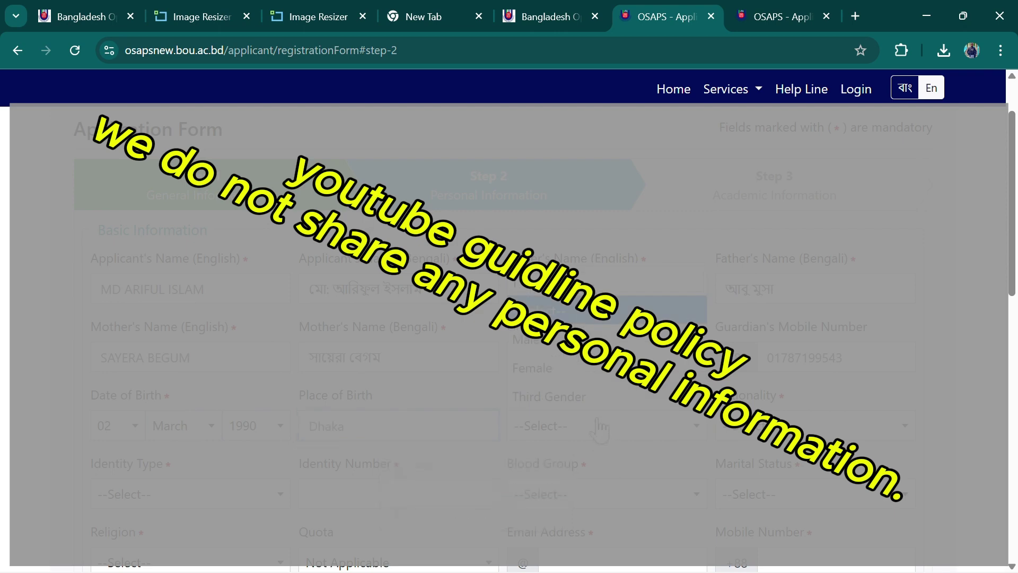
pyautogui.scroll(-1, 568, 396)
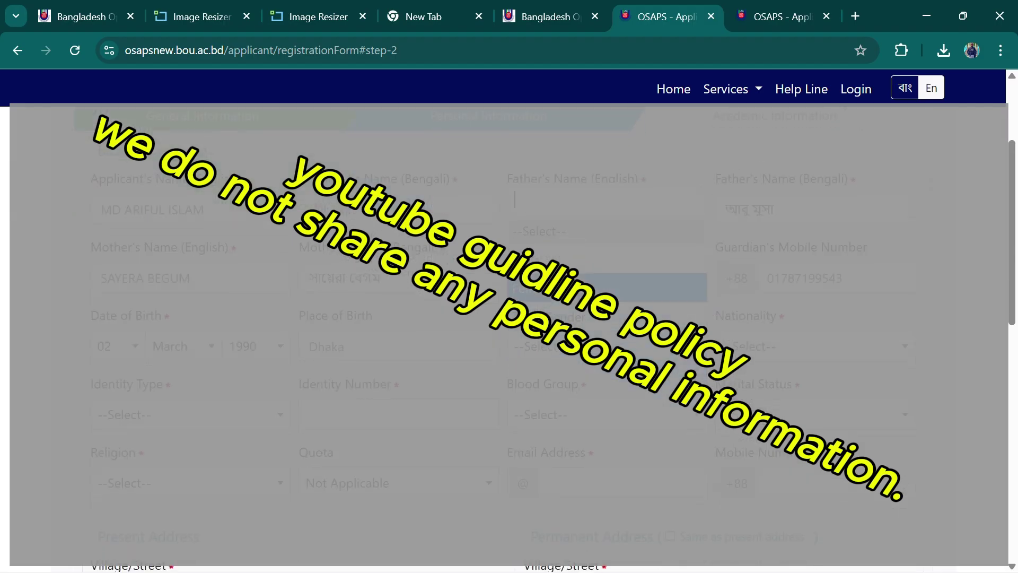
pyautogui.click(552, 259)
pyautogui.click(757, 347)
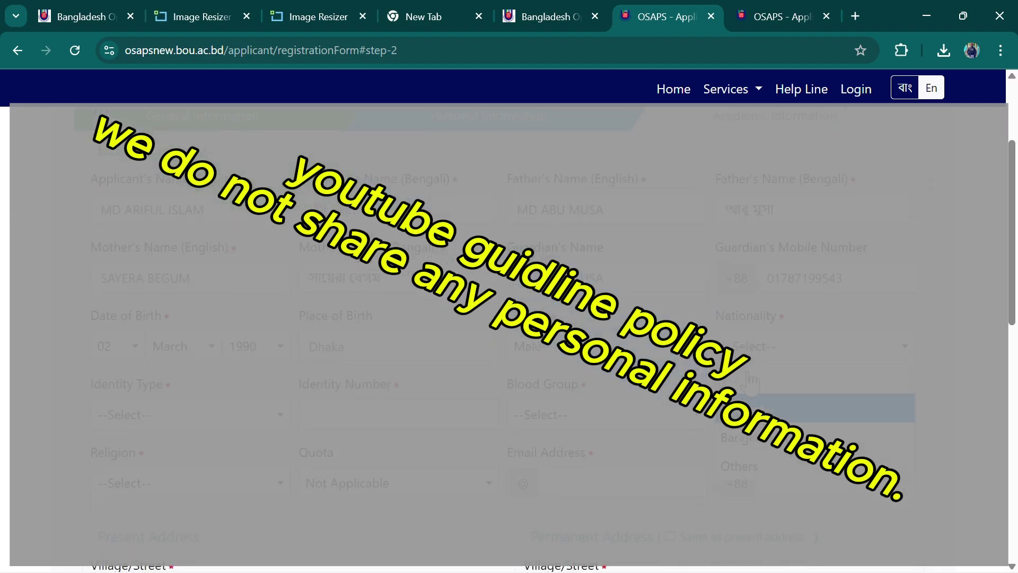
pyautogui.click(742, 438)
pyautogui.click(199, 419)
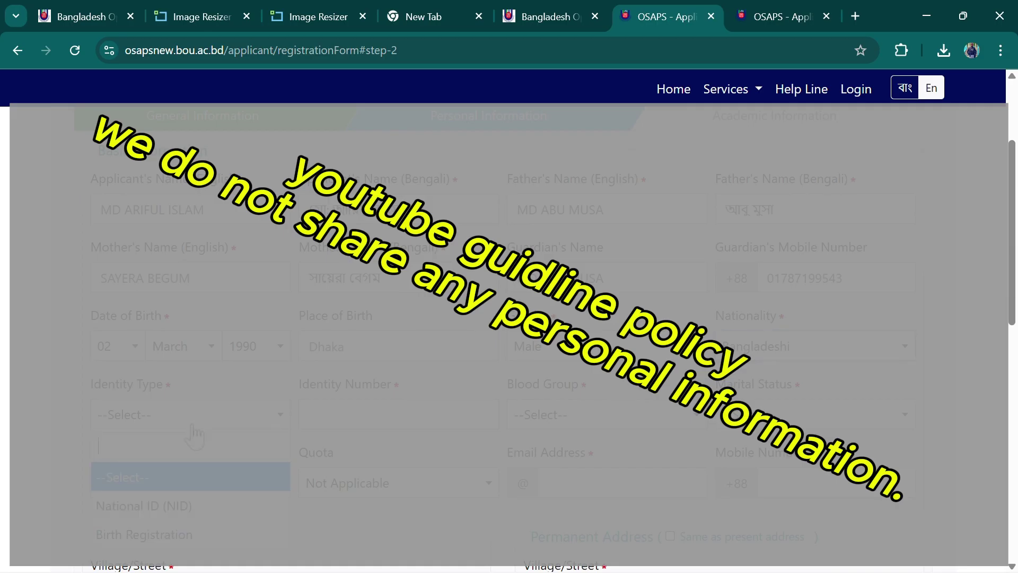
pyautogui.click(161, 510)
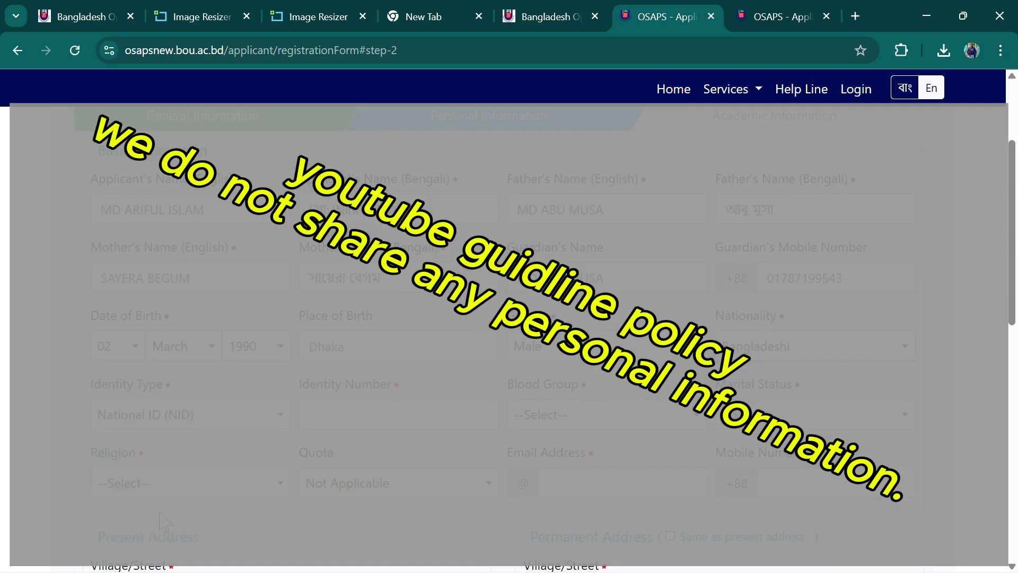
pyautogui.click(219, 427)
pyautogui.press('Down')
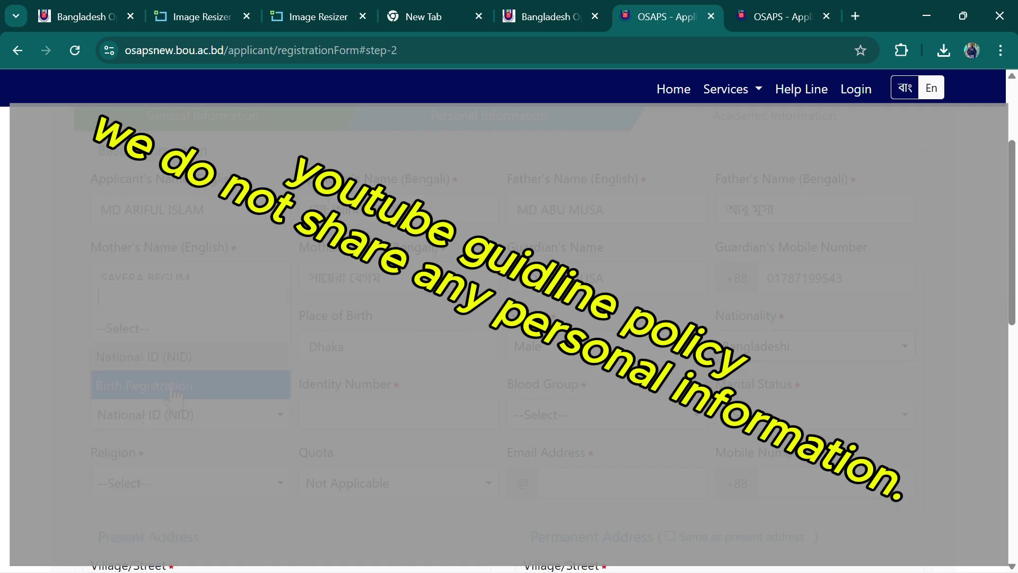
# Enter the NID number, blood group A+ and marital status Unmarried
pyautogui.click(177, 358)
pyautogui.click(382, 415)
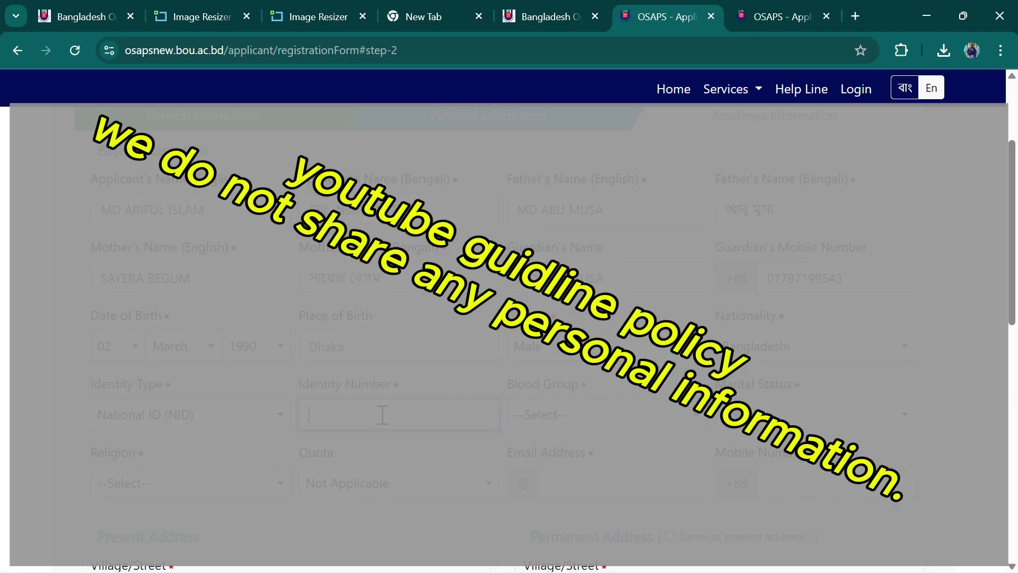
pyautogui.click(546, 414)
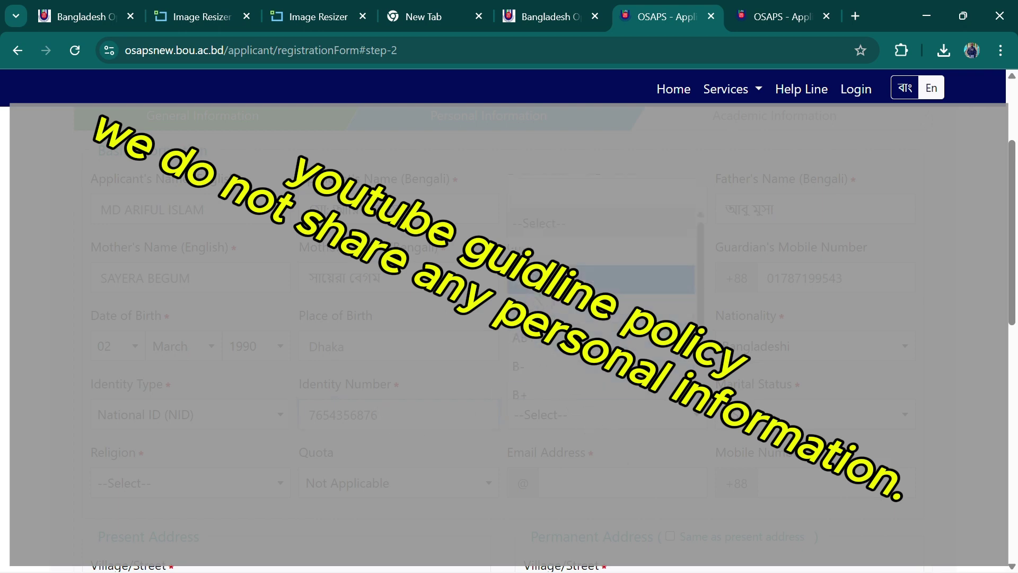
pyautogui.click(546, 279)
pyautogui.click(814, 414)
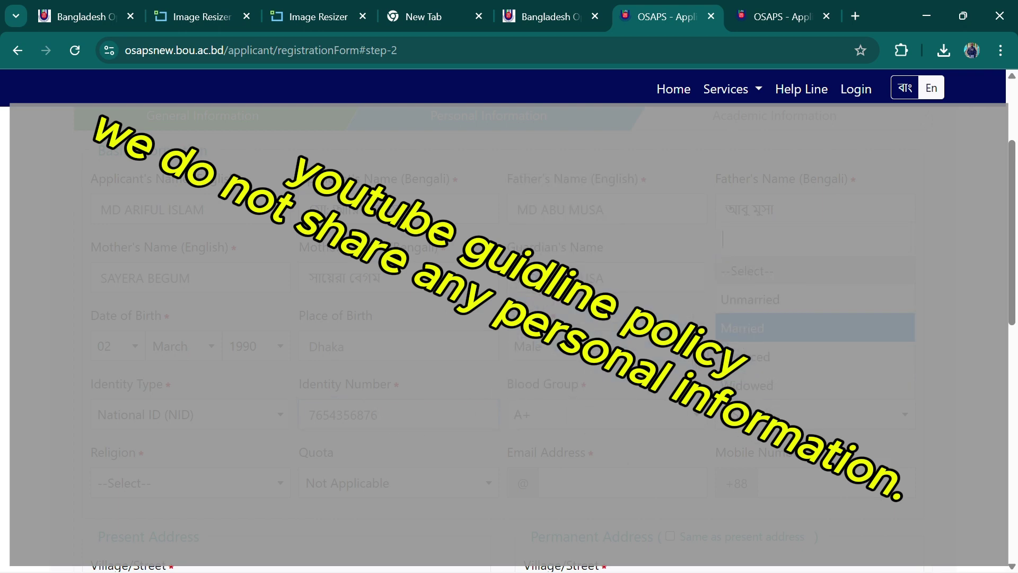
pyautogui.click(758, 308)
# Set religion to Islam and leave quota as Not Applicable
pyautogui.scroll(-2, 599, 378)
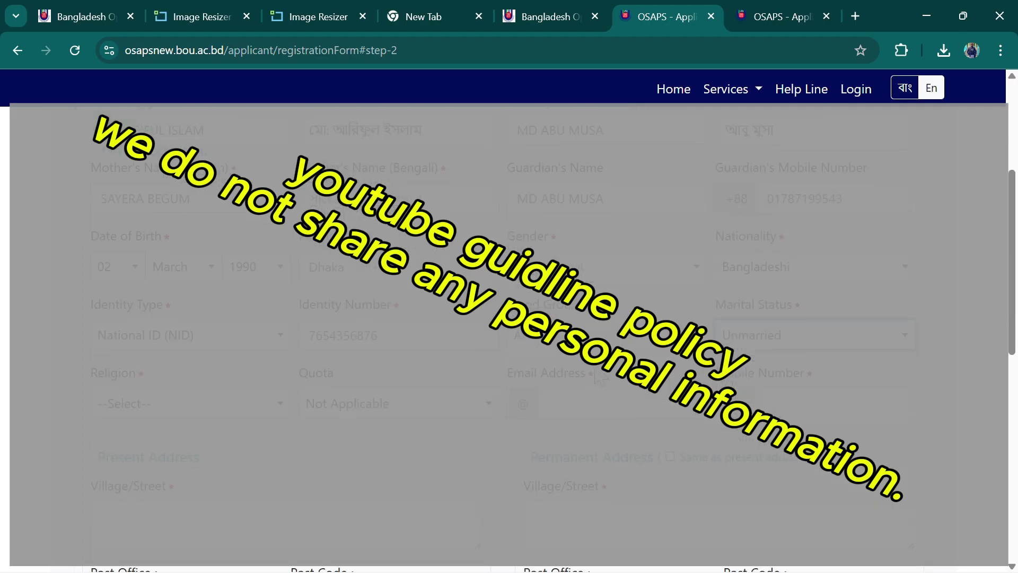
pyautogui.click(189, 406)
pyautogui.click(148, 276)
pyautogui.click(360, 414)
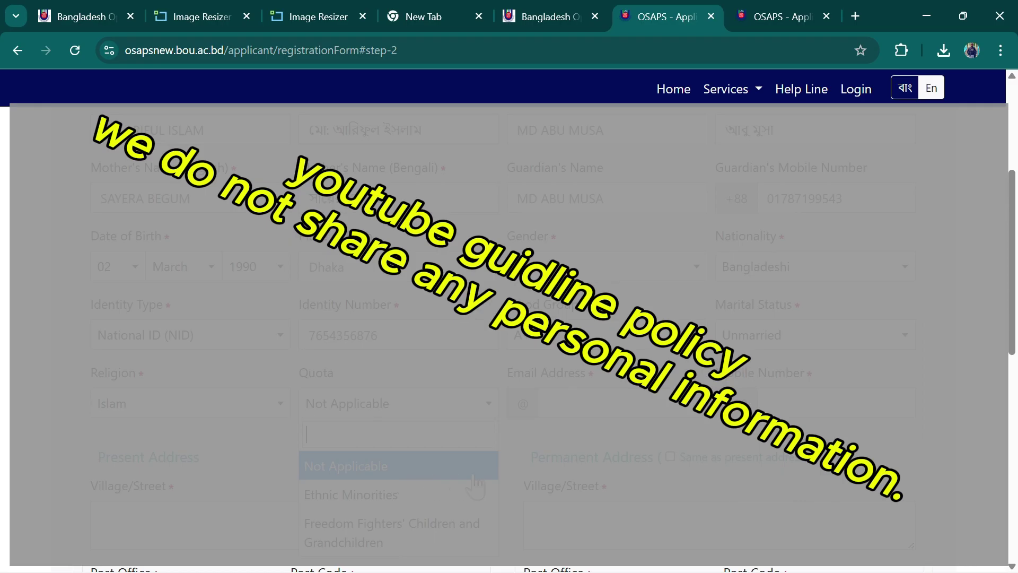
pyautogui.click(370, 465)
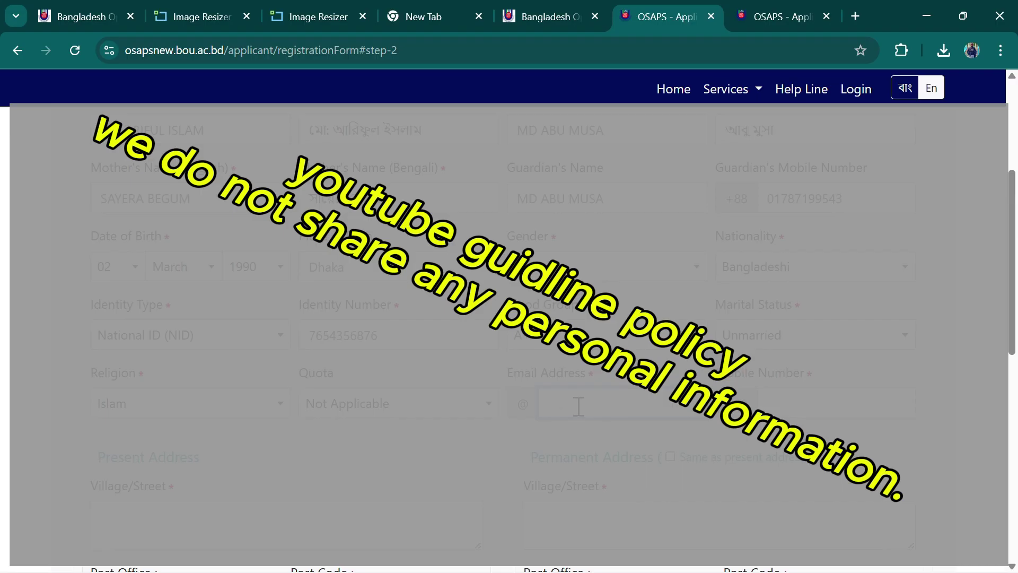
# Enter the applicant's e-mail and paste the guardian's number as the mobile number
pyautogui.doubleClick(784, 206)
pyautogui.hotkey('ctrl', 'c')
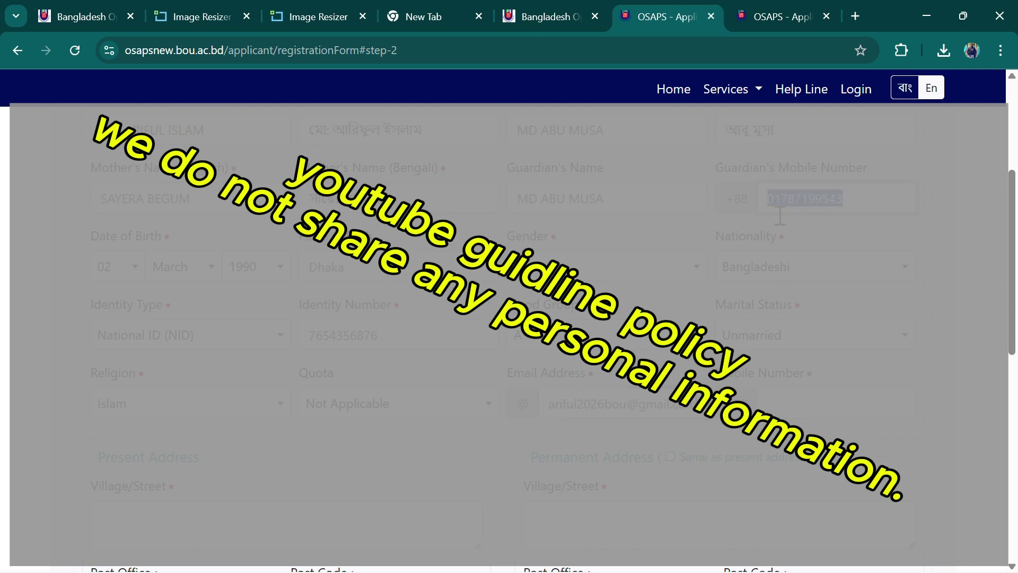
pyautogui.click(797, 401)
pyautogui.hotkey('ctrl', 'v')
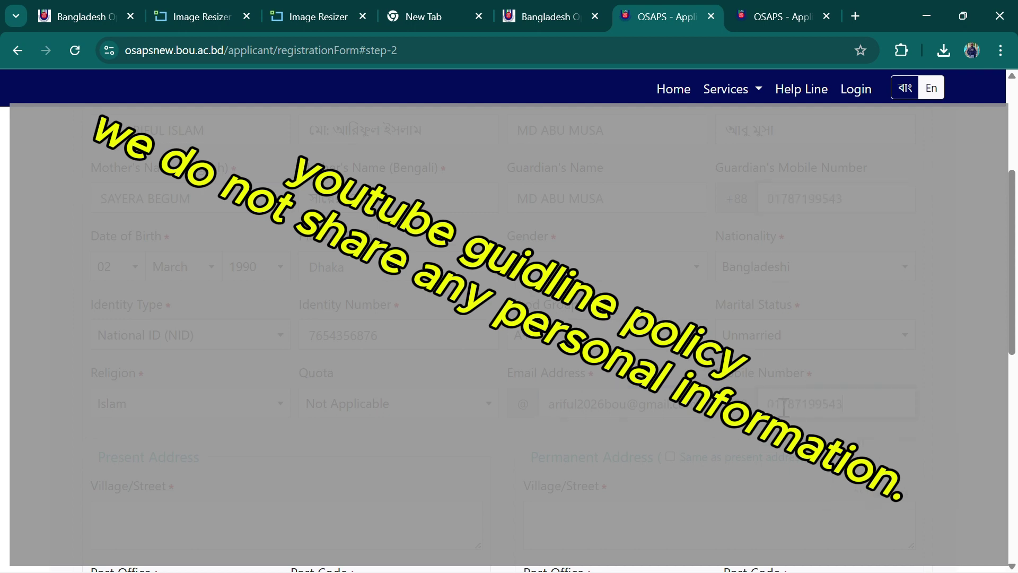
pyautogui.scroll(-1, 467, 450)
pyautogui.scroll(-3, 467, 450)
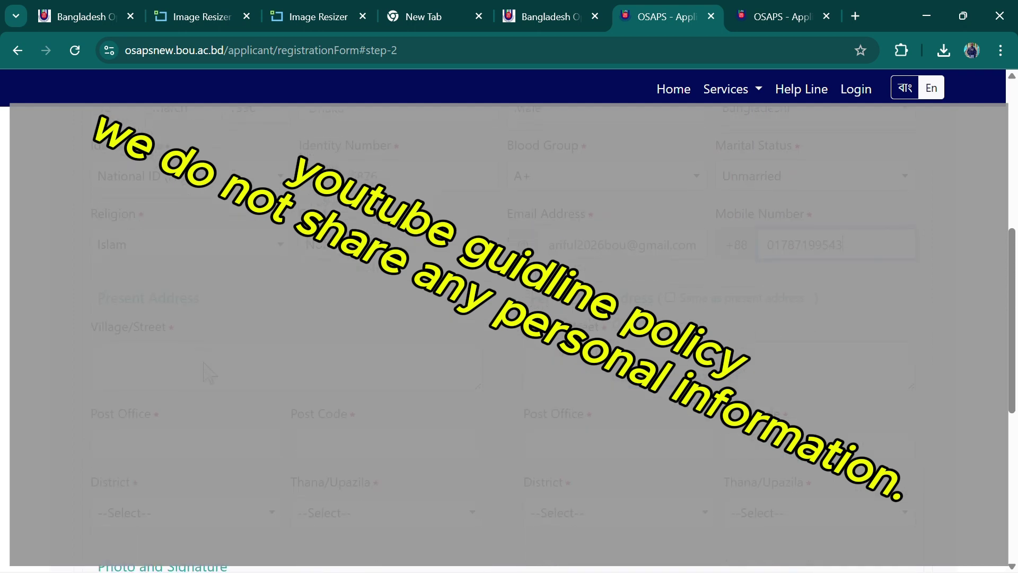
# Fill in the present village/street, post office and post code
pyautogui.click(205, 363)
pyautogui.write('nayapara')
pyautogui.click(151, 452)
pyautogui.click(320, 446)
# Set the present district to Bogura and thana/upazila to Bogura Sadar
pyautogui.click(181, 513)
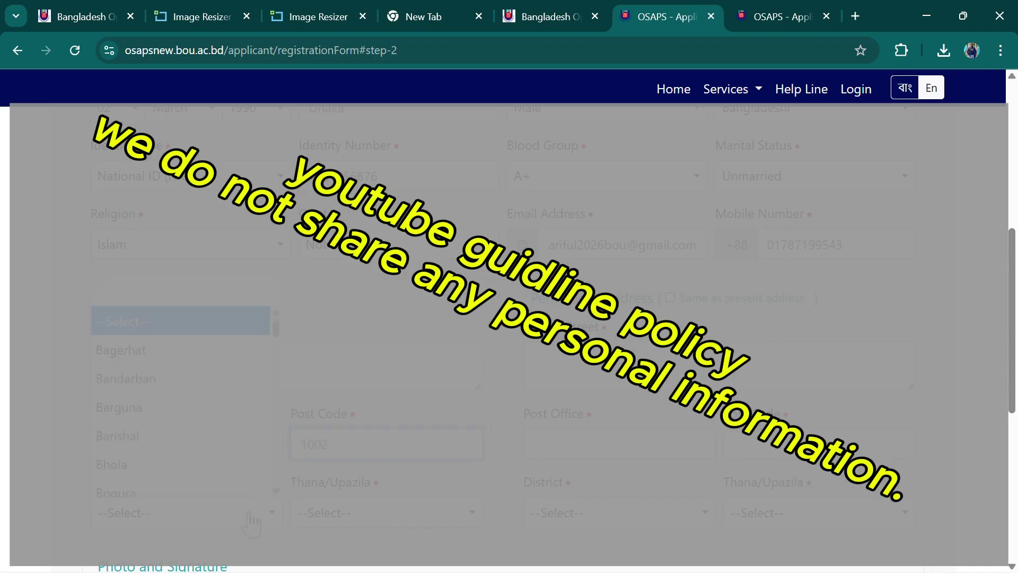
pyautogui.click(161, 342)
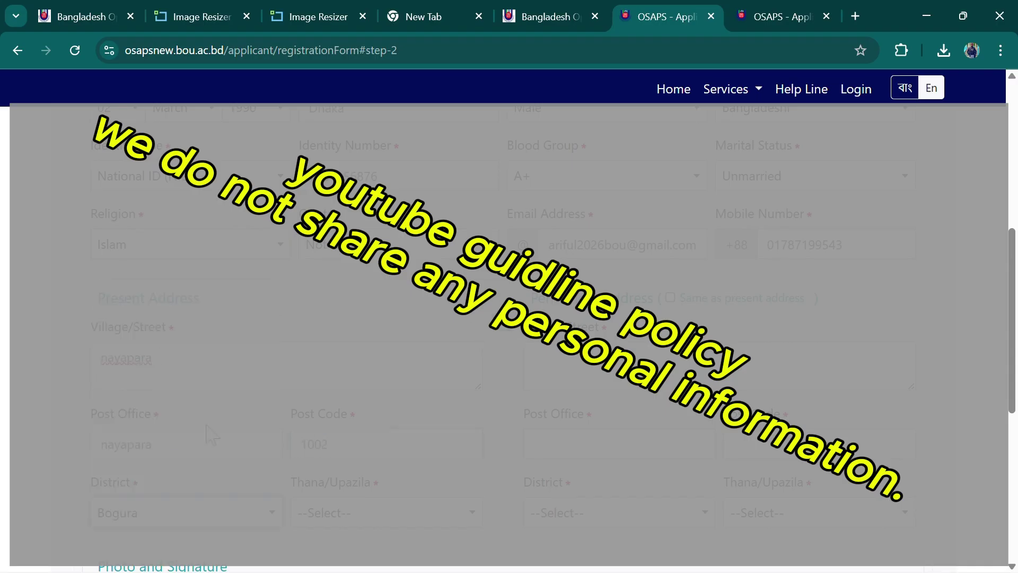
pyautogui.click(382, 513)
pyautogui.click(345, 378)
pyautogui.scroll(-5, 348, 375)
pyautogui.scroll(3, 233, 326)
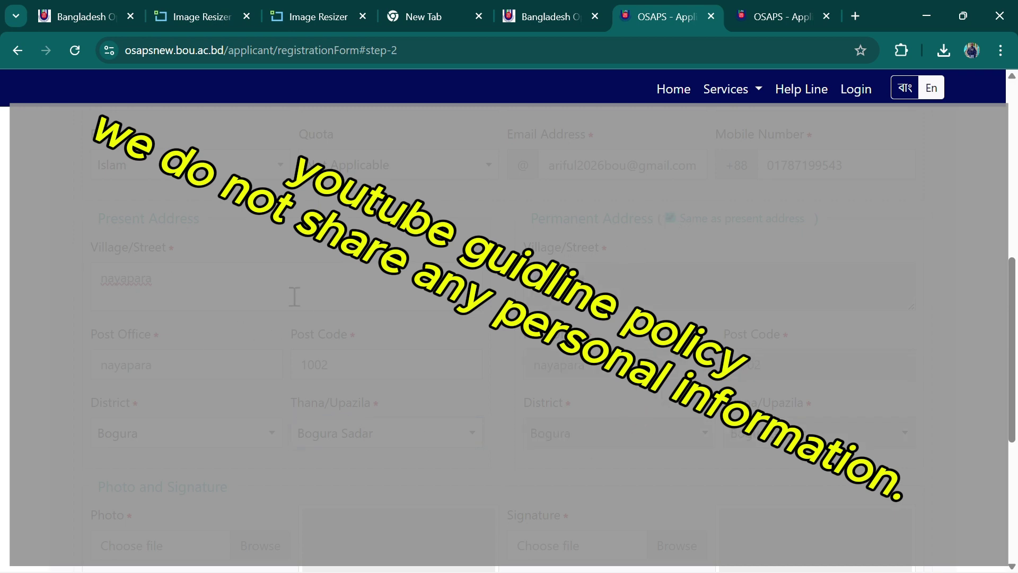
pyautogui.click(220, 298)
pyautogui.scroll(-3, 450, 368)
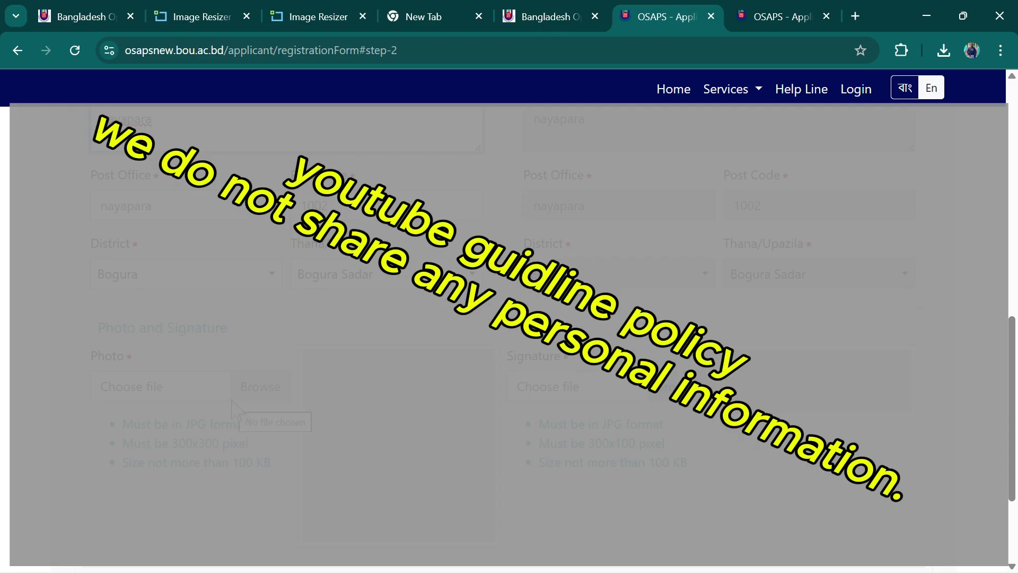
# Upload 'students photo' from the photo and signature folder as the applicant photo
pyautogui.click(260, 395)
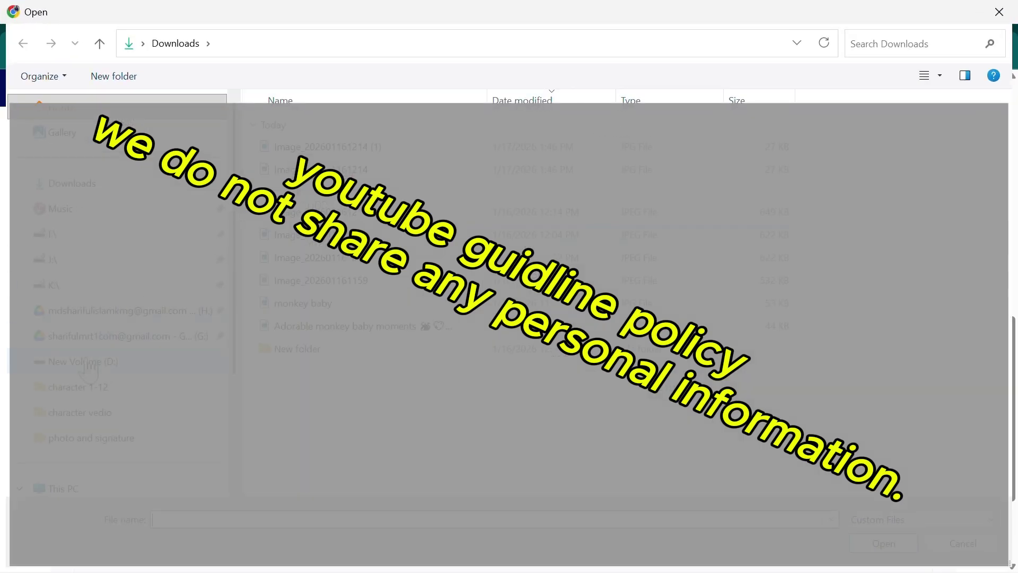
pyautogui.click(99, 440)
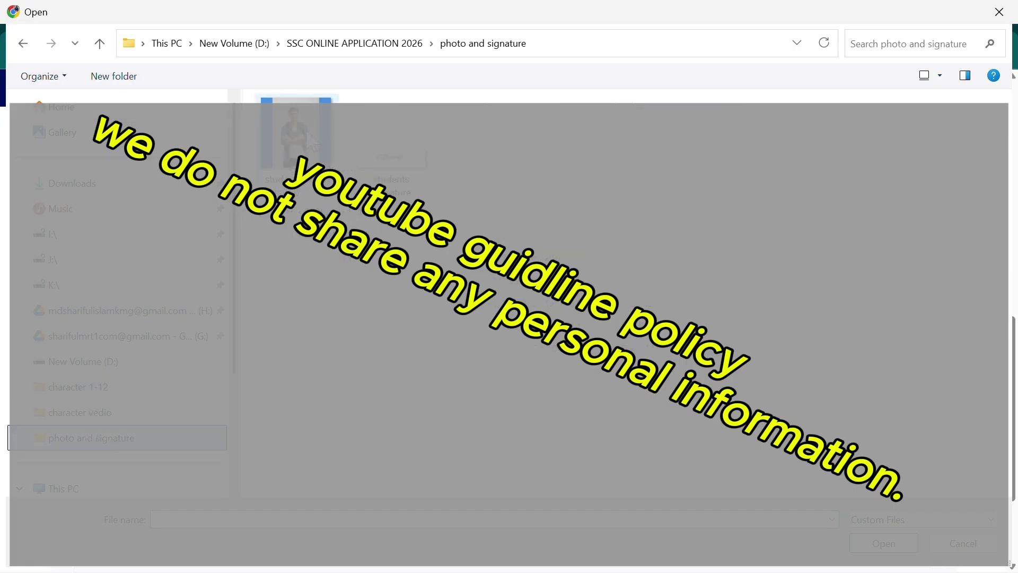
pyautogui.click(884, 544)
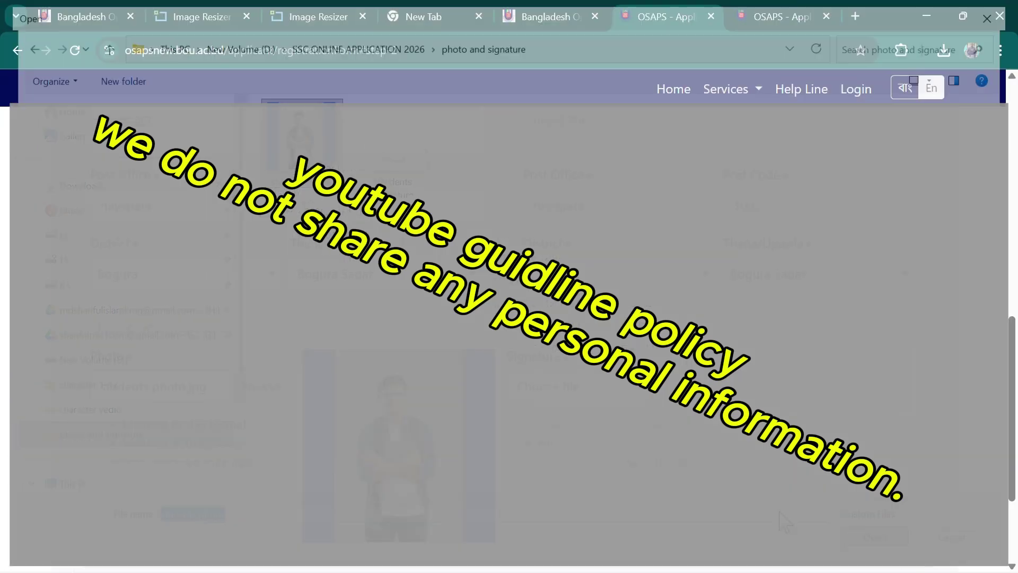
# Attach the 'students signature' image to the Signature field and review the form
pyautogui.click(678, 406)
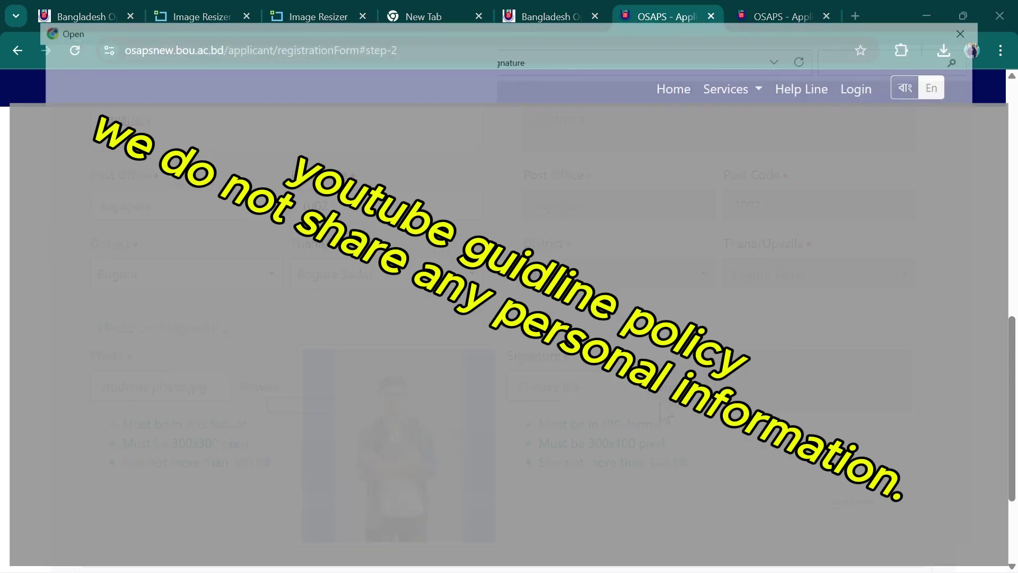
pyautogui.click(384, 159)
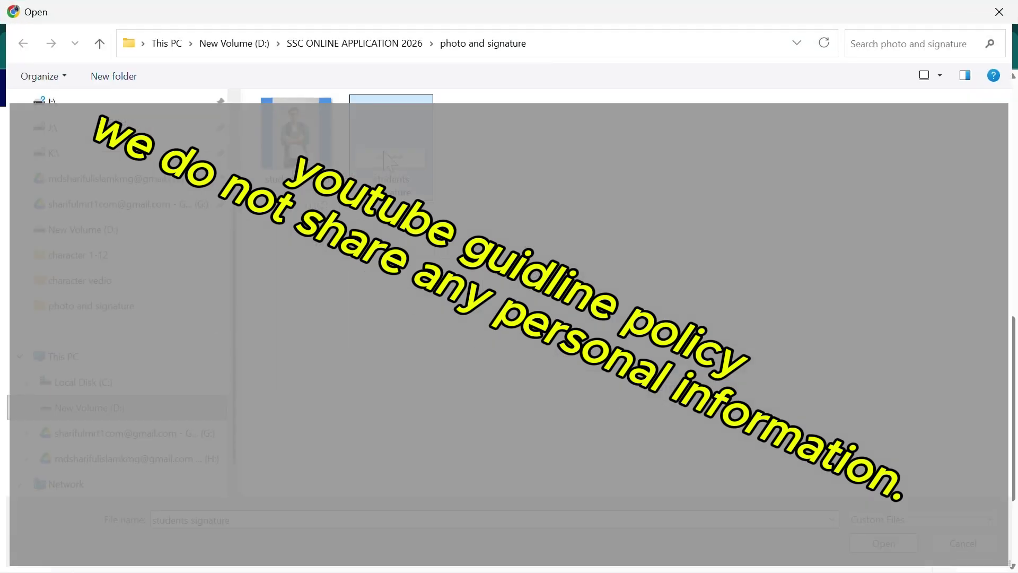
pyautogui.click(884, 543)
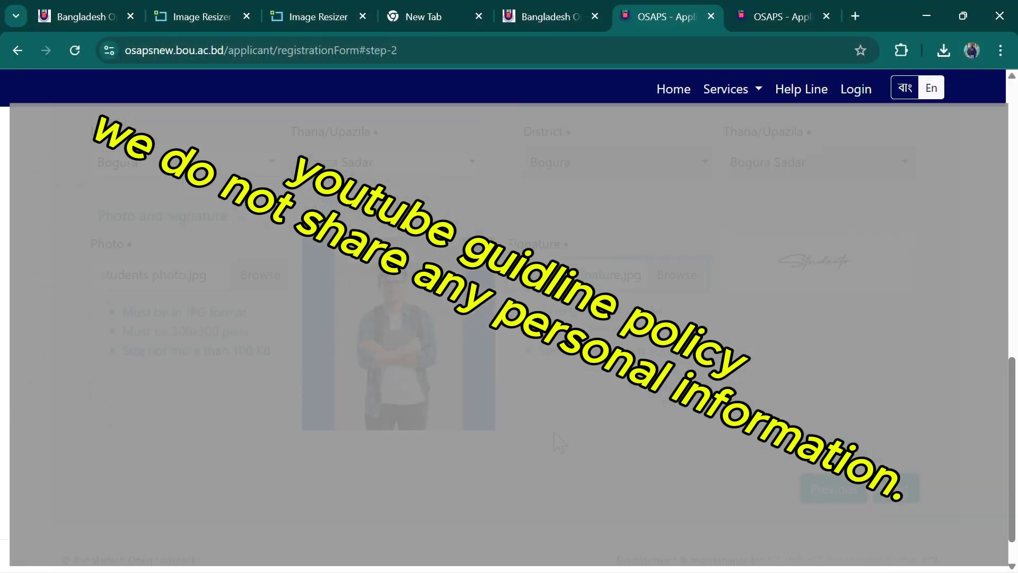
pyautogui.scroll(10, 562, 428)
pyautogui.scroll(-8, 568, 425)
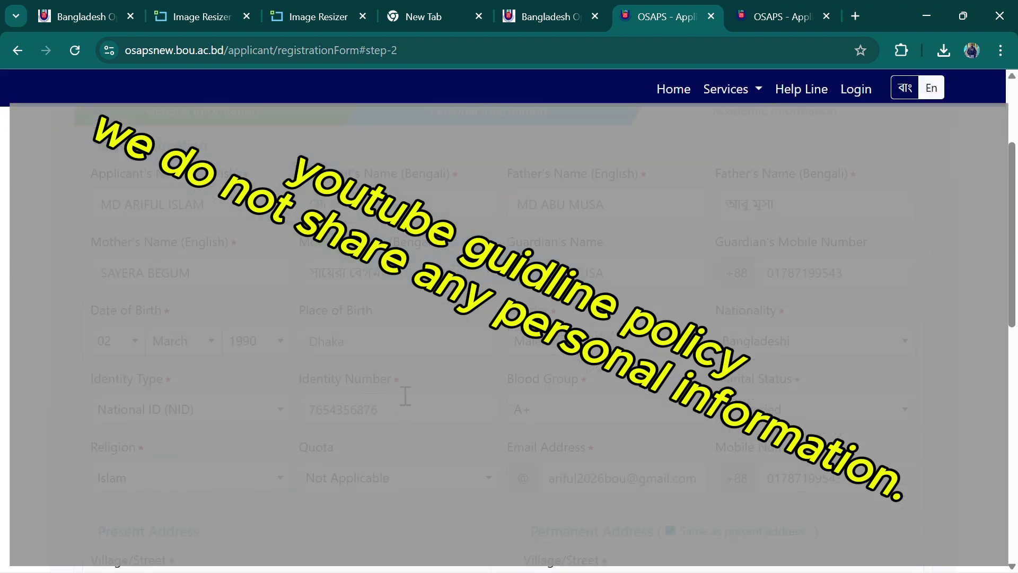
pyautogui.scroll(-7, 463, 444)
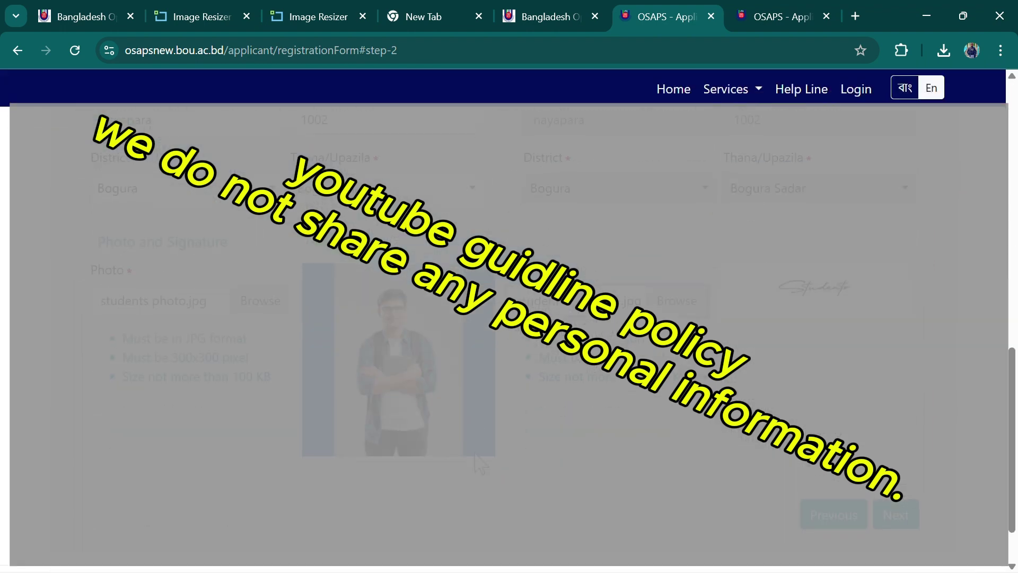
# On Academic Information, set degree 8 Pass, Group/Major N/A and board Others
pyautogui.click(902, 449)
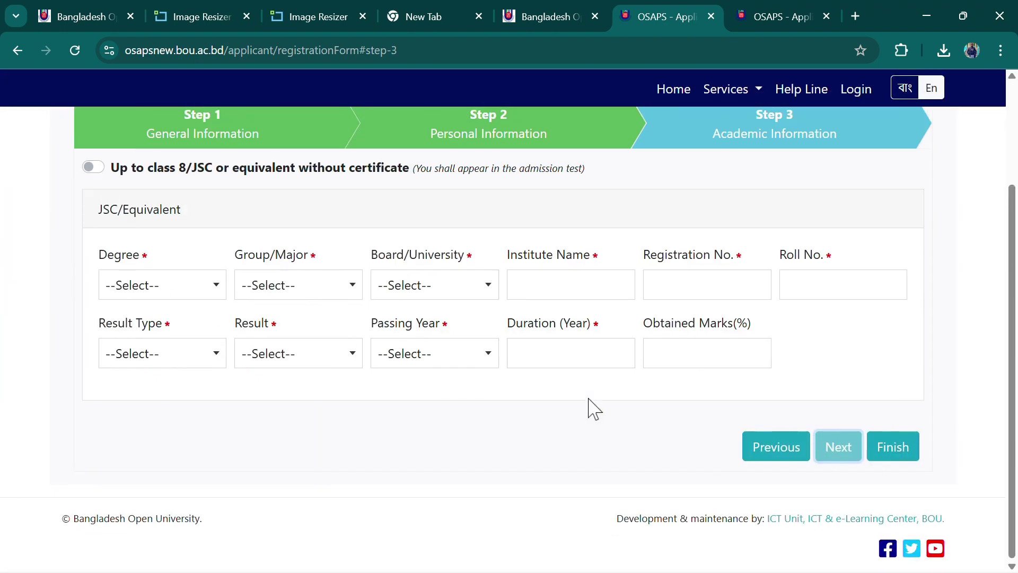
pyautogui.click(212, 289)
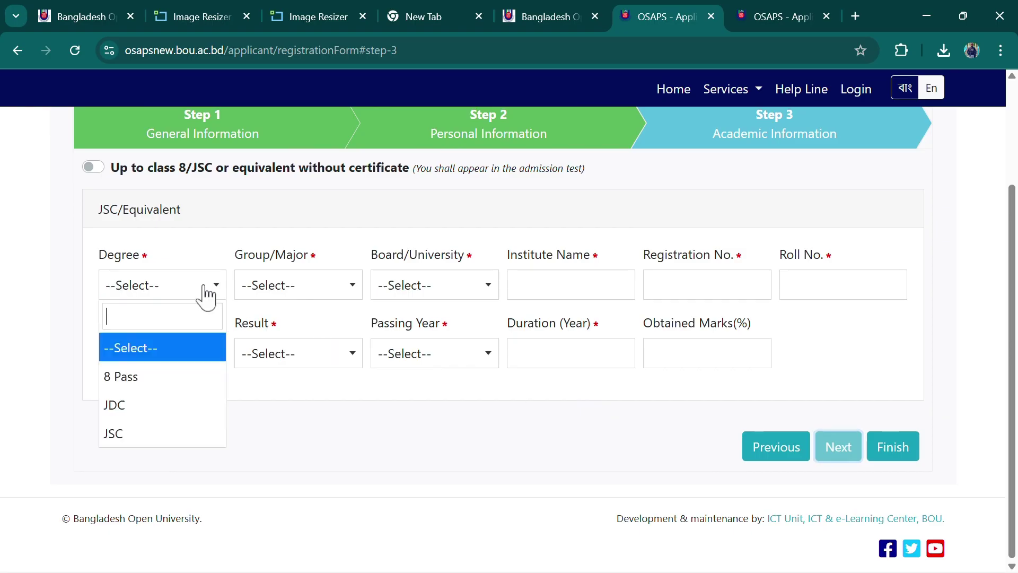
pyautogui.click(171, 378)
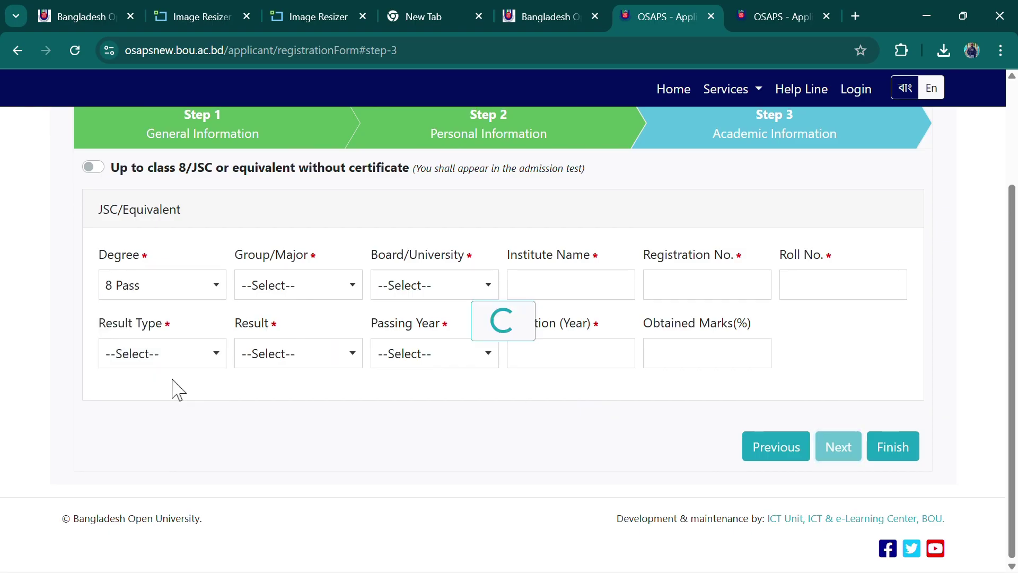
pyautogui.click(200, 287)
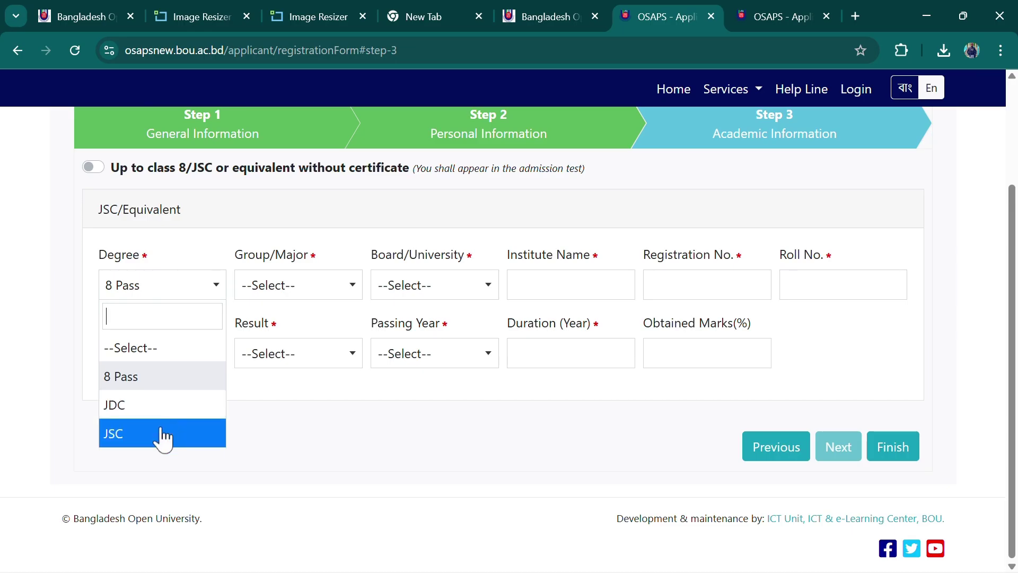
pyautogui.click(161, 433)
pyautogui.click(201, 287)
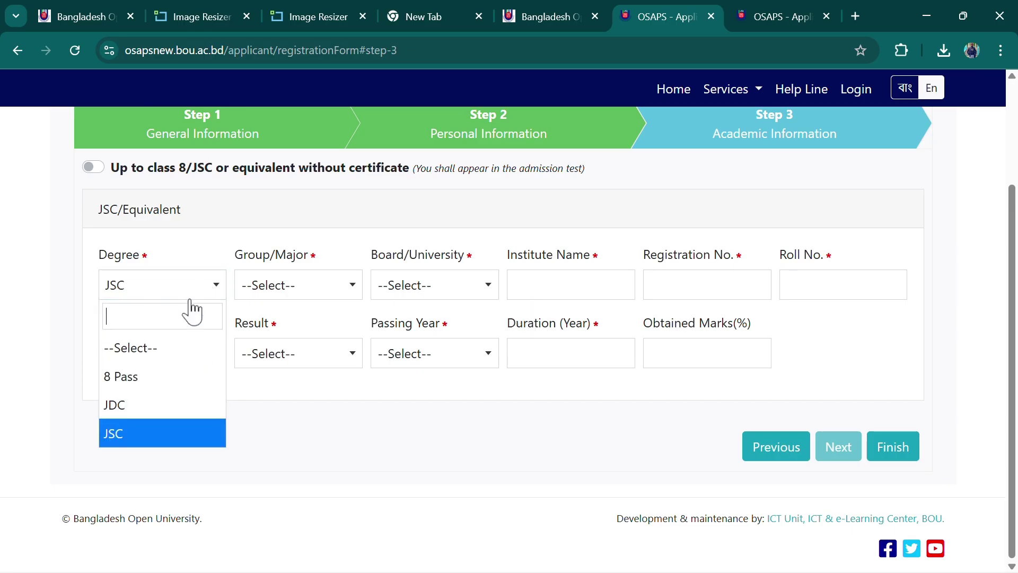
pyautogui.click(152, 377)
pyautogui.click(299, 281)
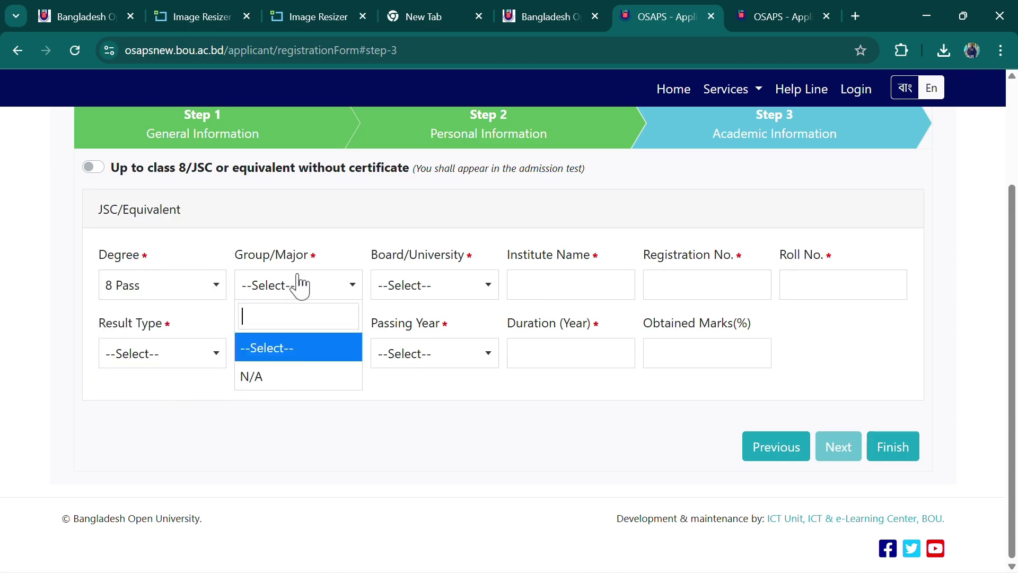
pyautogui.click(280, 372)
pyautogui.click(447, 289)
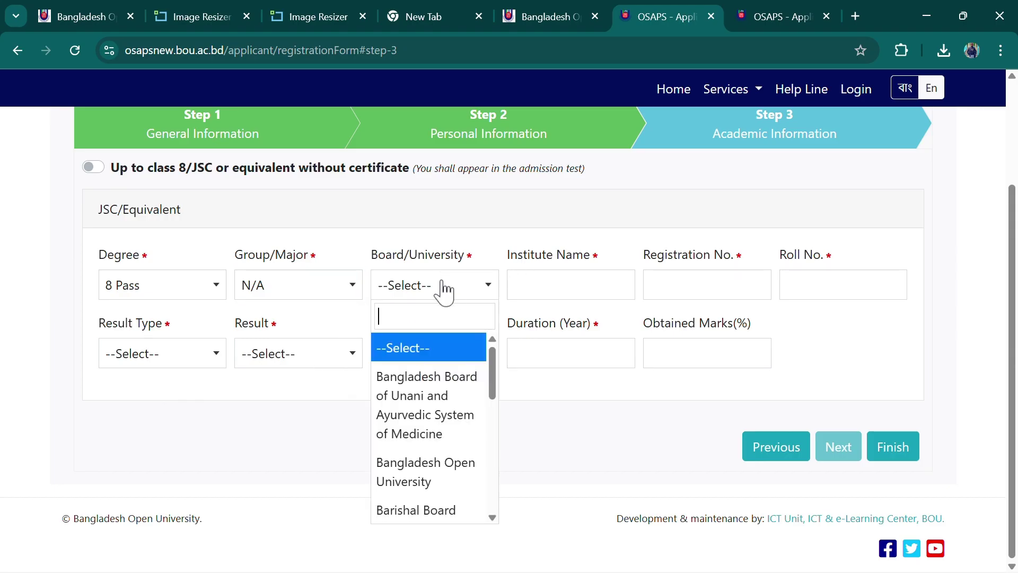
pyautogui.scroll(-5, 429, 441)
pyautogui.scroll(-1, 429, 451)
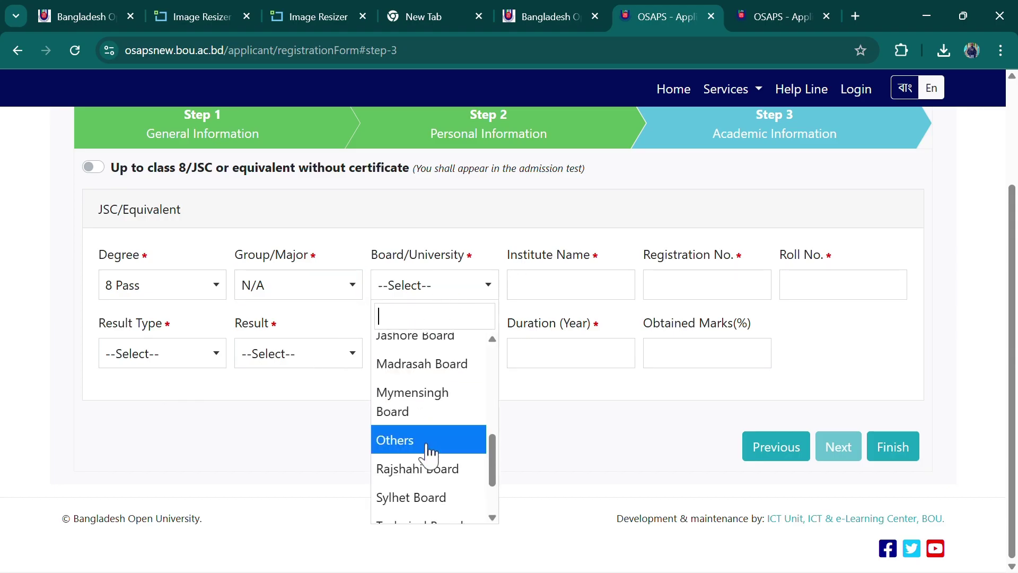
pyautogui.click(431, 447)
# Enter institute name 'Kamran Ali High School' plus the registration and roll numbers
pyautogui.click(545, 290)
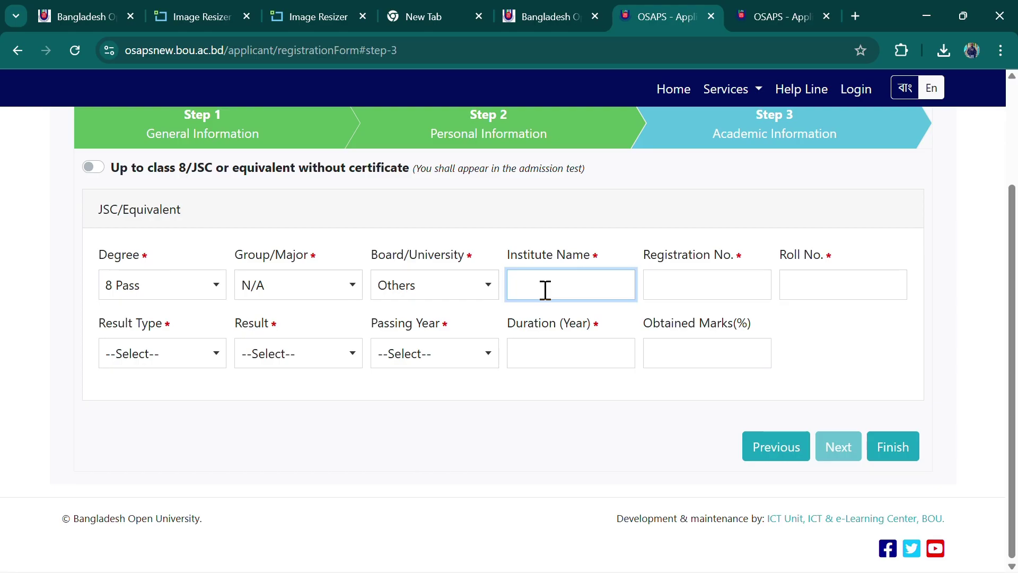
pyautogui.write('kamran a')
pyautogui.press('BackSpace')
pyautogui.press('BackSpace')
pyautogui.write('n ali high schol')
pyautogui.write('l')
pyautogui.click(697, 290)
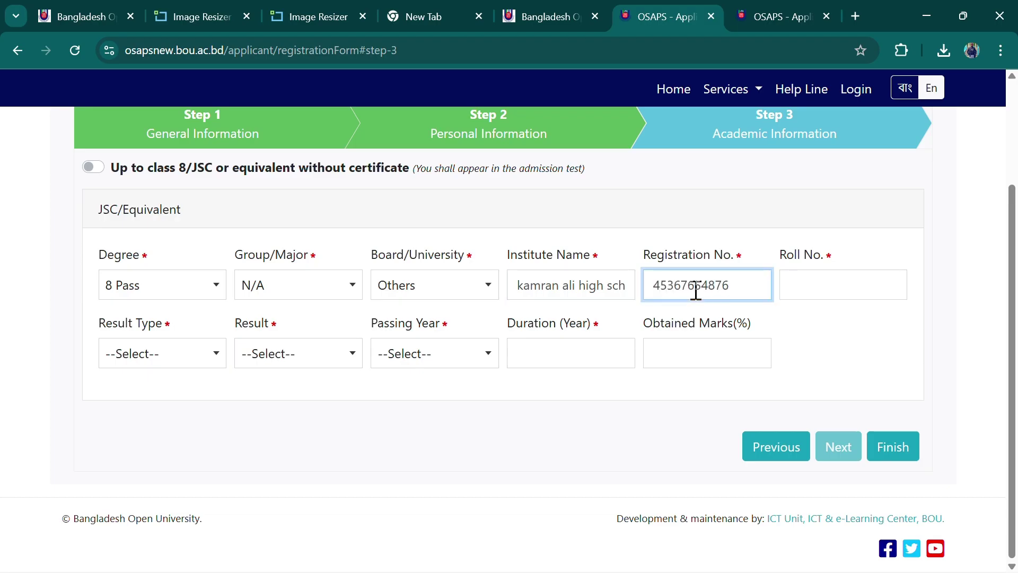
pyautogui.click(814, 275)
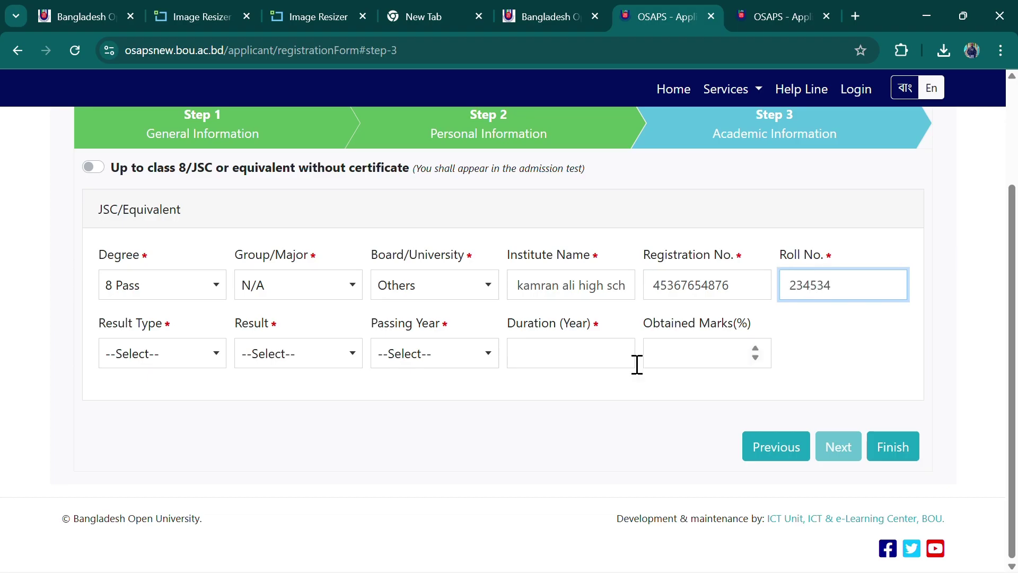
pyautogui.click(155, 350)
# Set Result Type to Others and Result to Pass
pyautogui.click(164, 334)
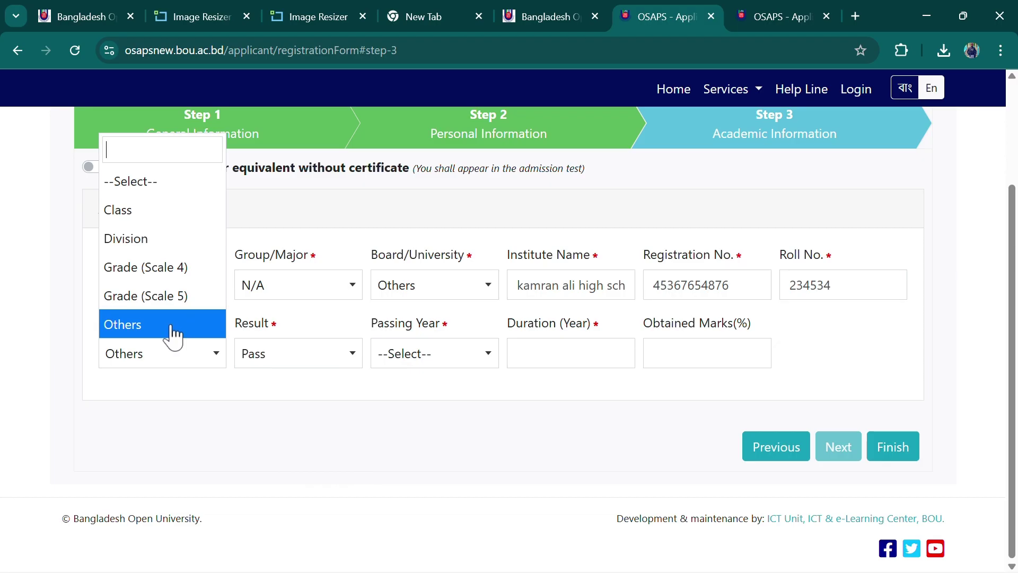
pyautogui.click(148, 210)
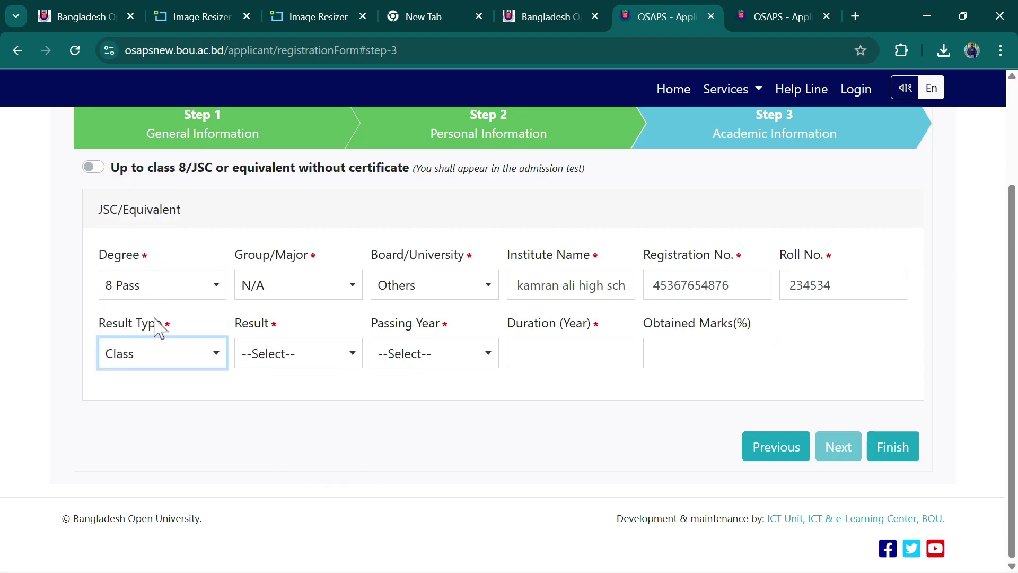
pyautogui.click(165, 353)
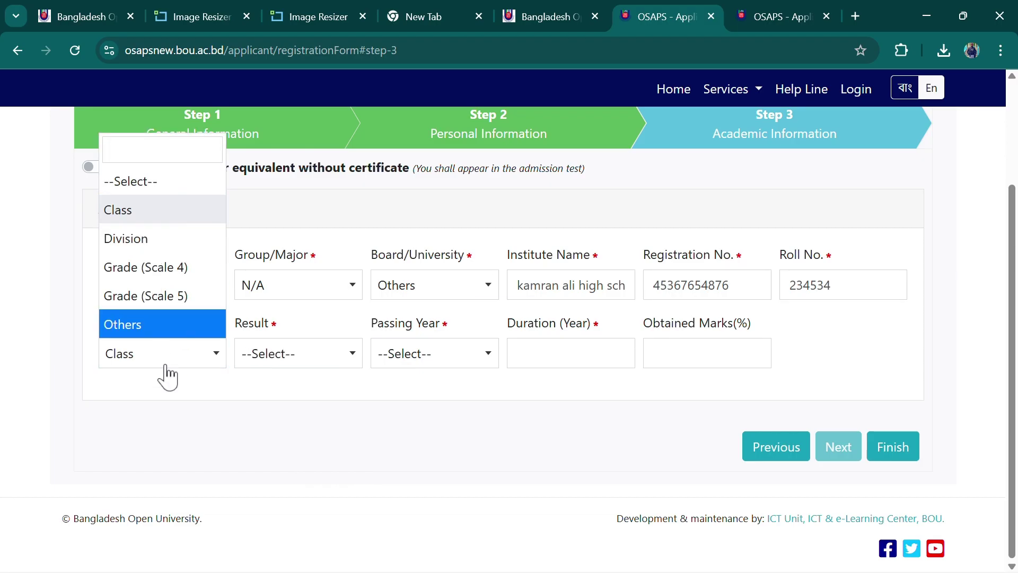
pyautogui.click(170, 356)
pyautogui.click(170, 356)
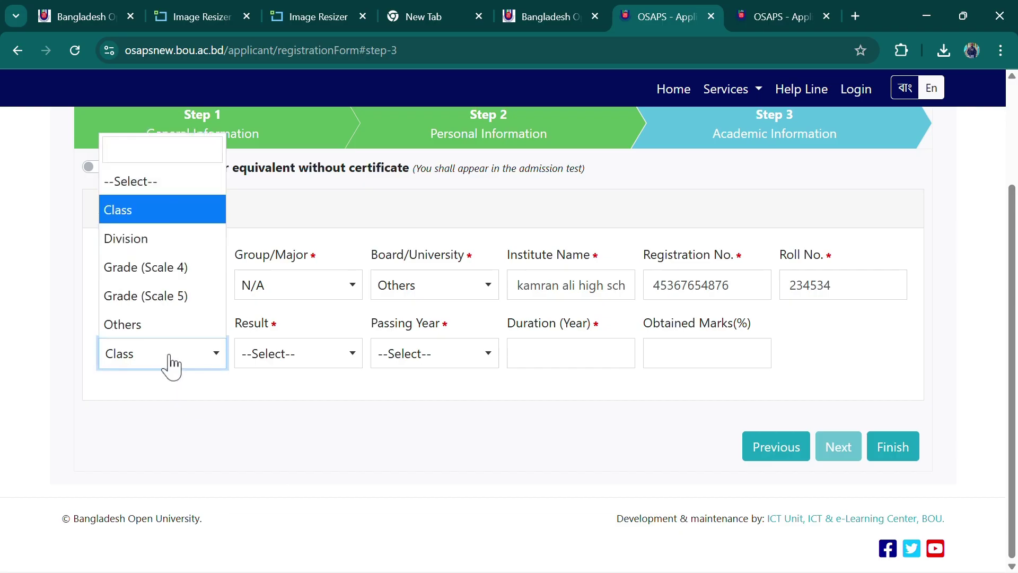
pyautogui.click(162, 332)
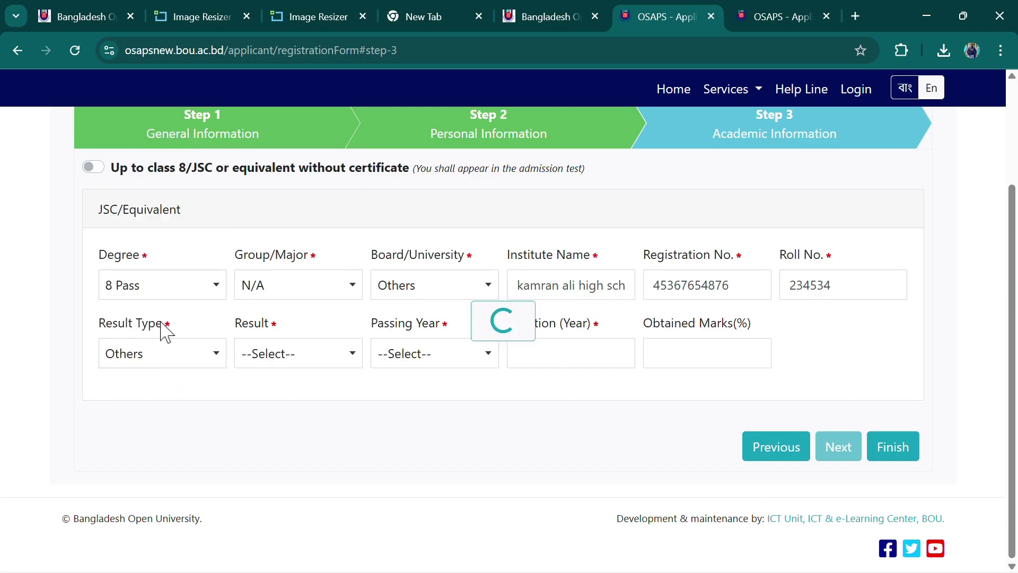
pyautogui.click(327, 355)
pyautogui.click(299, 473)
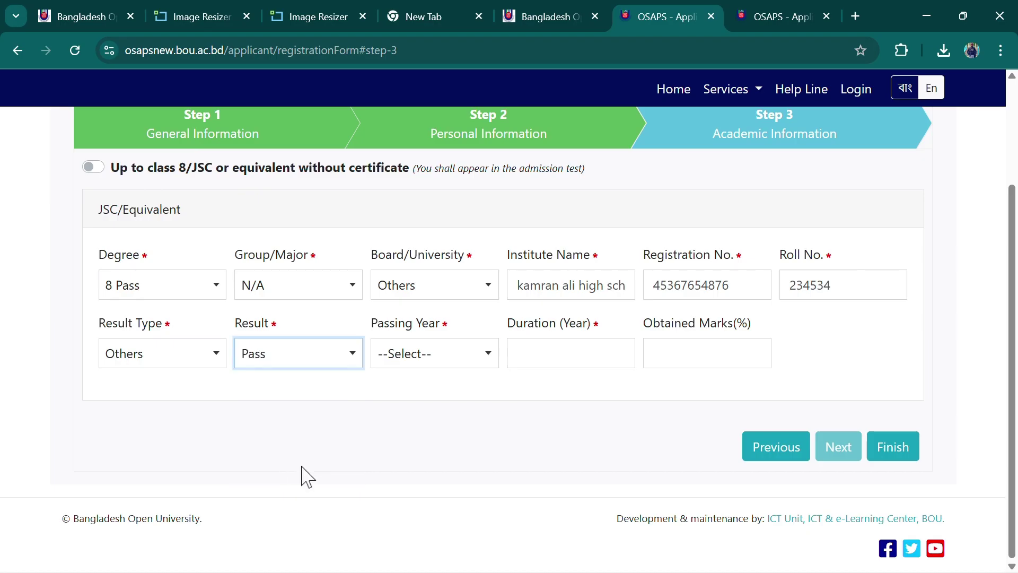
# Set Passing Year 1982 and Duration 2 years, then finish the form
pyautogui.click(428, 339)
pyautogui.click(425, 349)
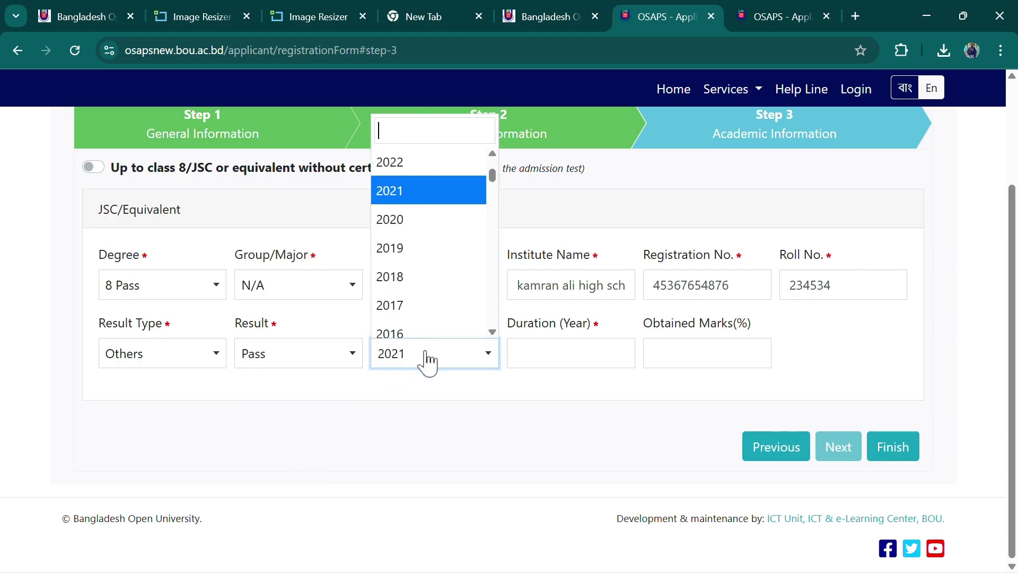
pyautogui.scroll(-14, 419, 247)
pyautogui.click(420, 181)
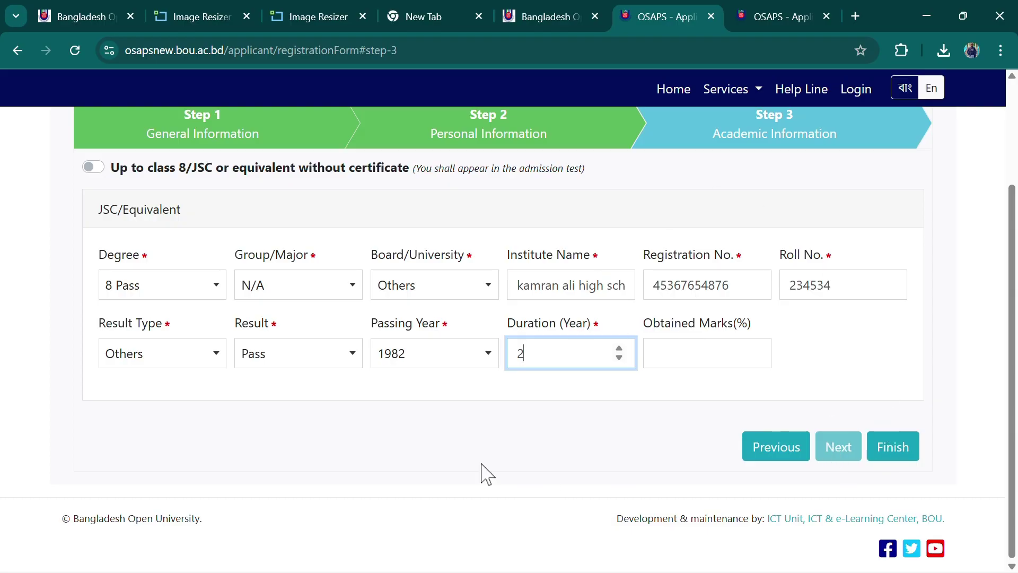
pyautogui.click(413, 448)
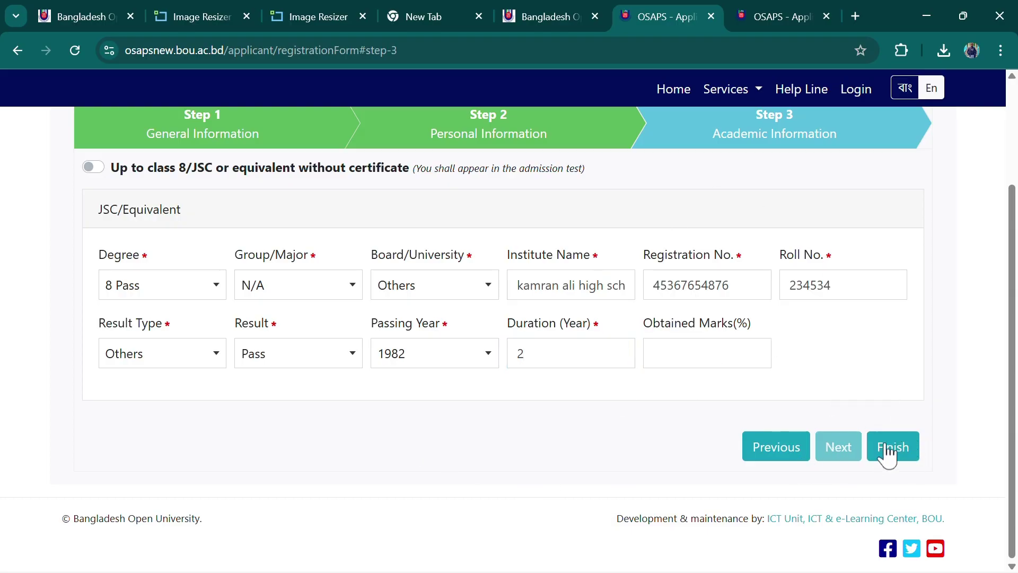
pyautogui.click(893, 446)
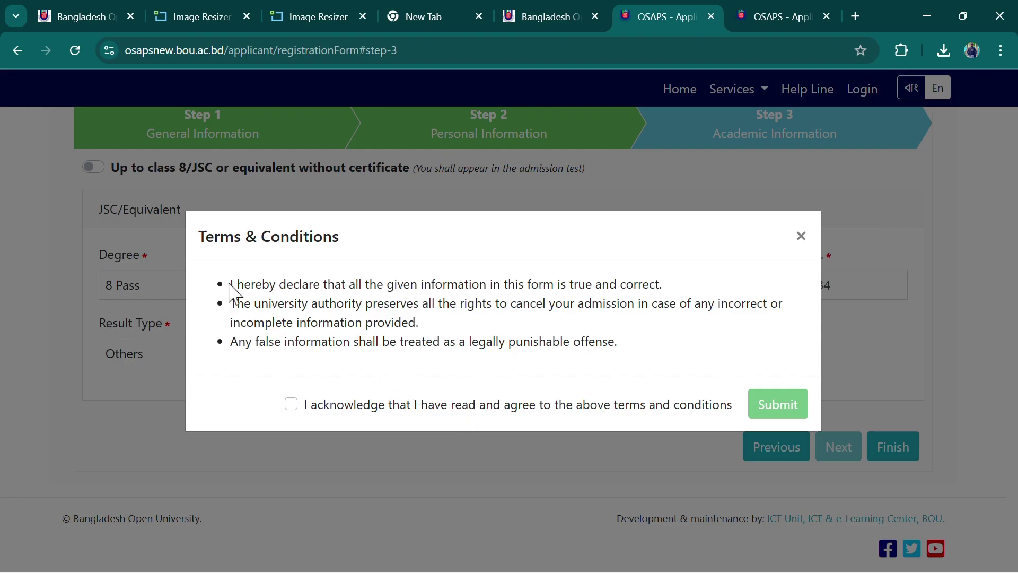
# Read through the three Terms & Conditions statements
pyautogui.moveTo(231, 286); pyautogui.dragTo(621, 371)
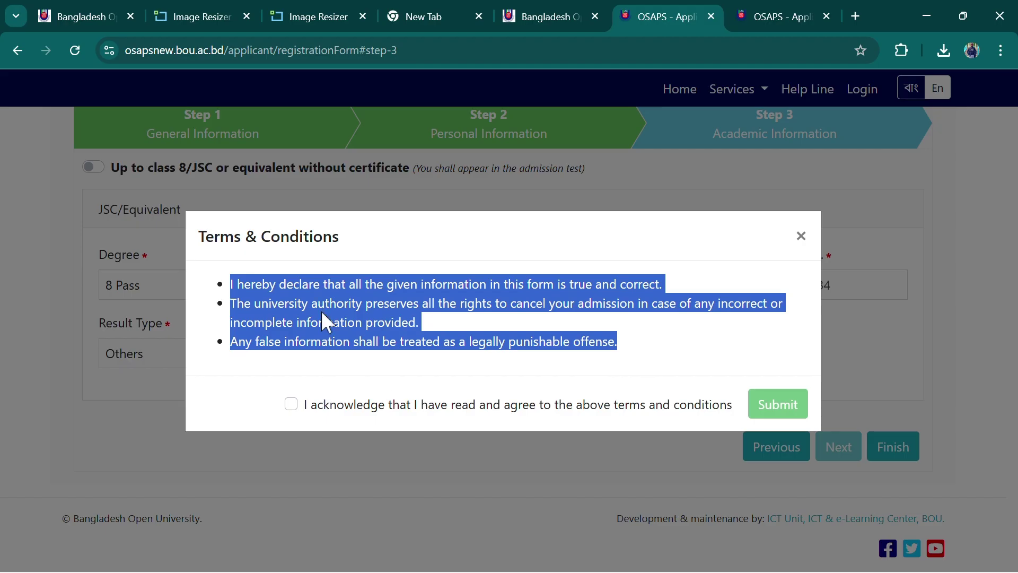
pyautogui.moveTo(230, 341); pyautogui.dragTo(635, 353)
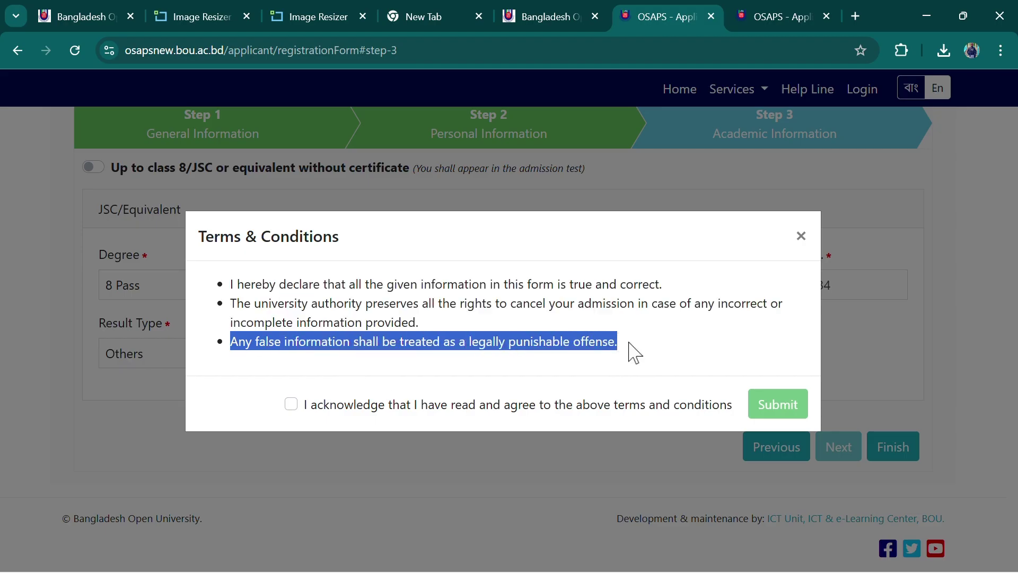
pyautogui.click(635, 353)
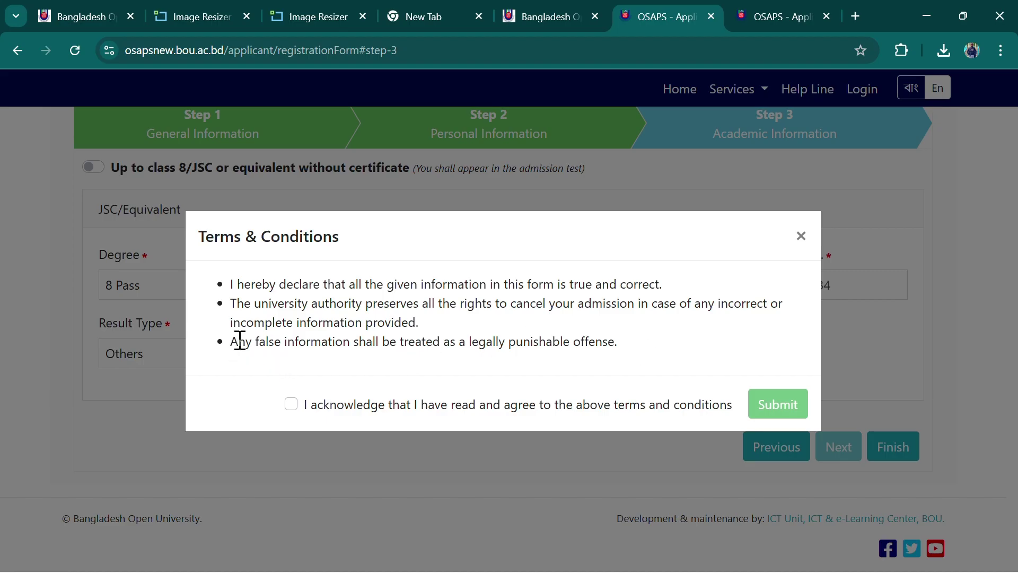
pyautogui.moveTo(240, 342); pyautogui.dragTo(635, 351)
pyautogui.click(635, 351)
pyautogui.moveTo(233, 281); pyautogui.dragTo(657, 361)
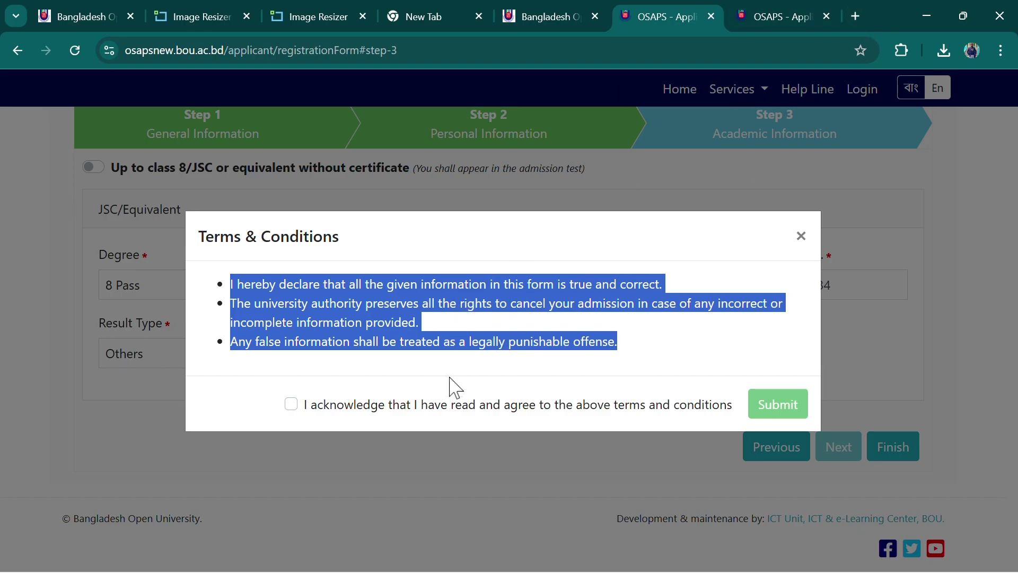
pyautogui.click(626, 348)
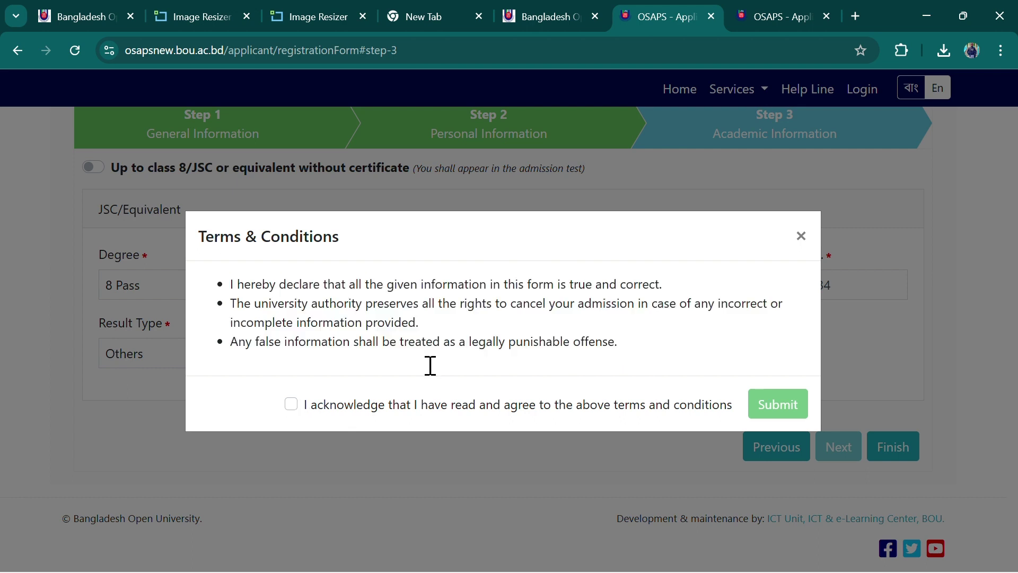
# Tick the terms acknowledgement and submit the application
pyautogui.click(292, 405)
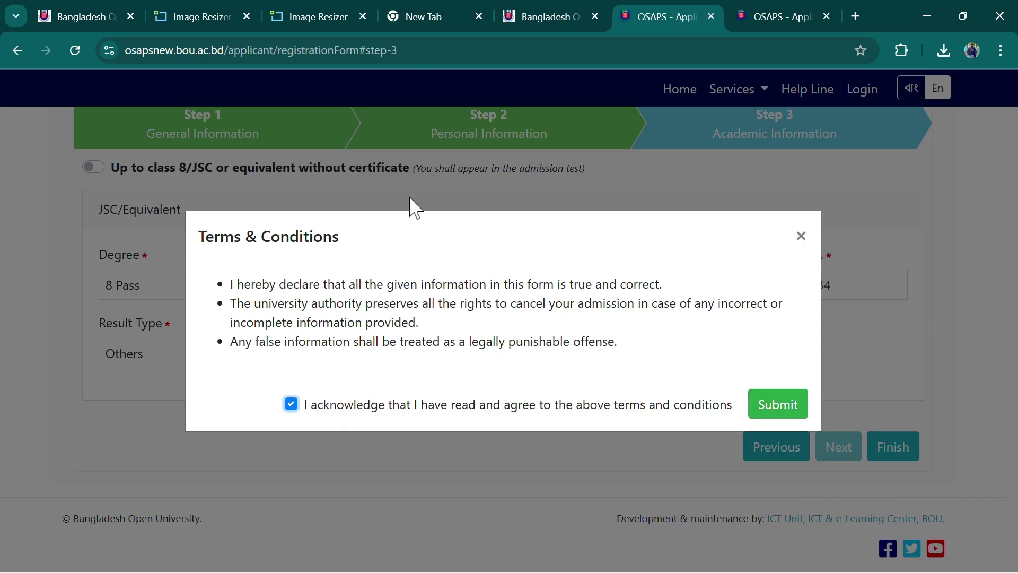
pyautogui.click(659, 412)
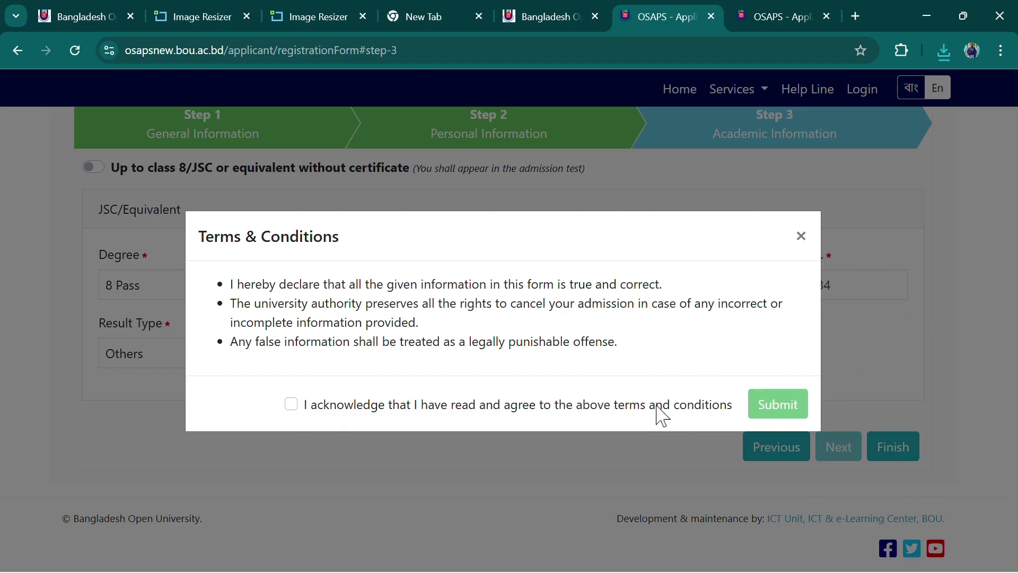
pyautogui.click(291, 405)
# Submit the application with terms accepted, bringing up the three-line profile-created success message
pyautogui.click(791, 411)
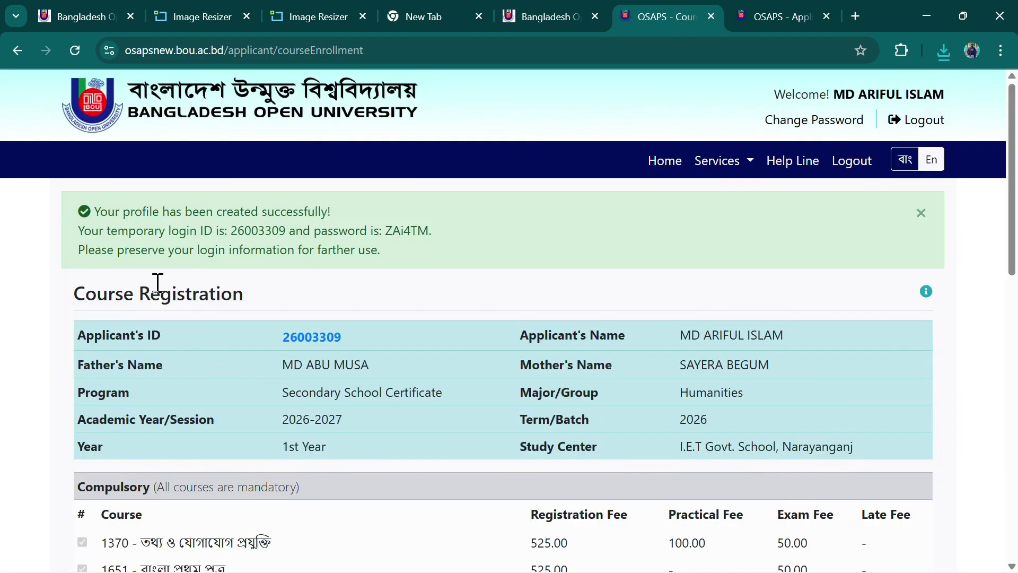
pyautogui.moveTo(98, 210); pyautogui.dragTo(439, 263)
pyautogui.click(485, 255)
pyautogui.scroll(-10, 518, 488)
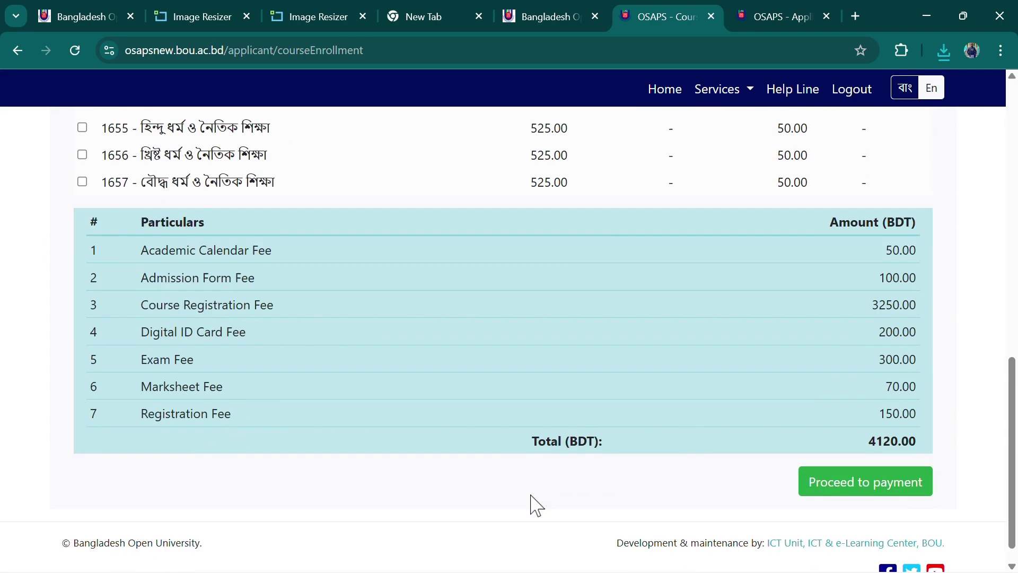
pyautogui.scroll(10, 536, 504)
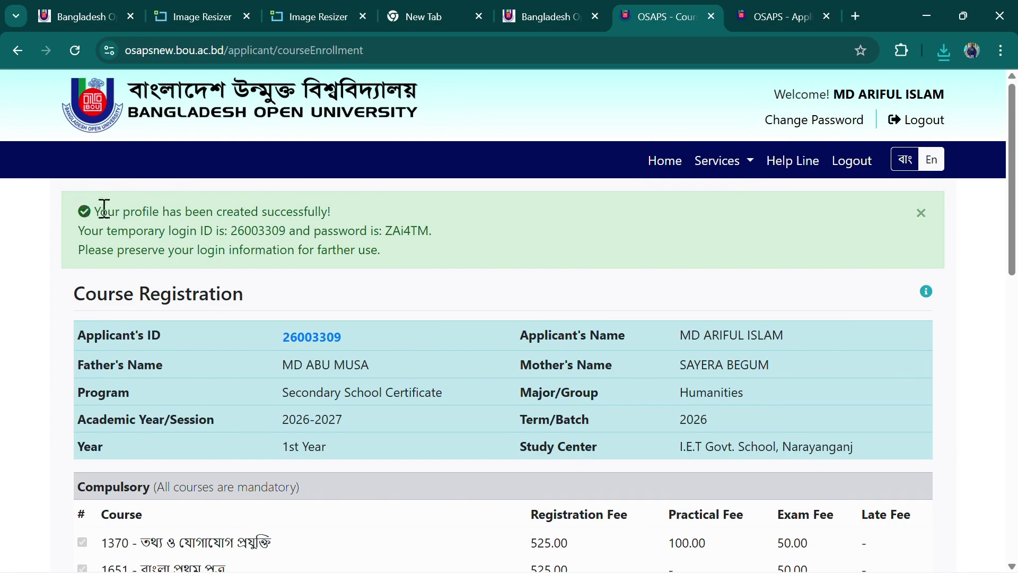
# Select the whole three-line success message with the temporary login details for copying
pyautogui.moveTo(98, 210); pyautogui.dragTo(411, 266)
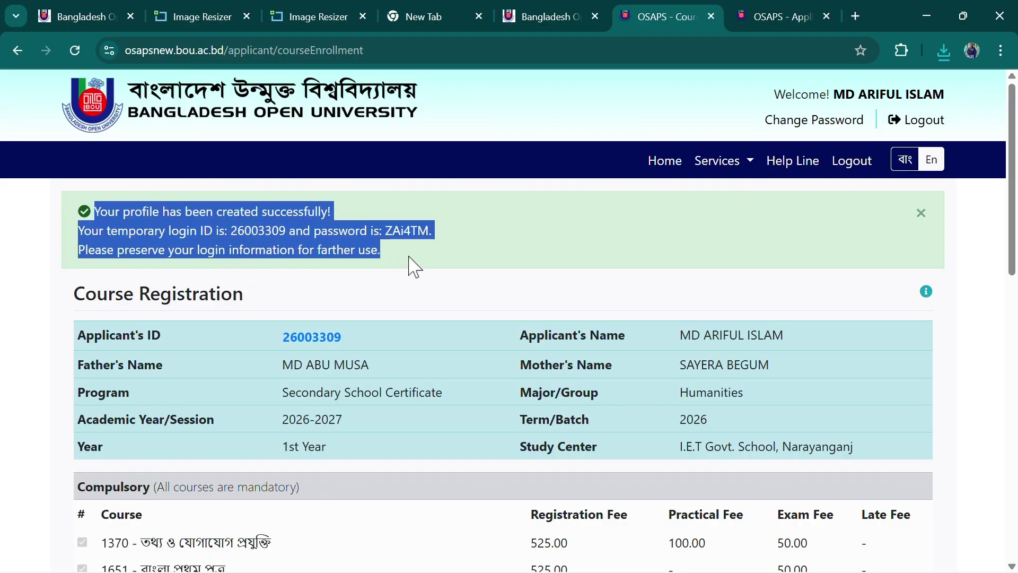
pyautogui.click(414, 268)
pyautogui.scroll(-10, 443, 364)
pyautogui.scroll(10, 448, 387)
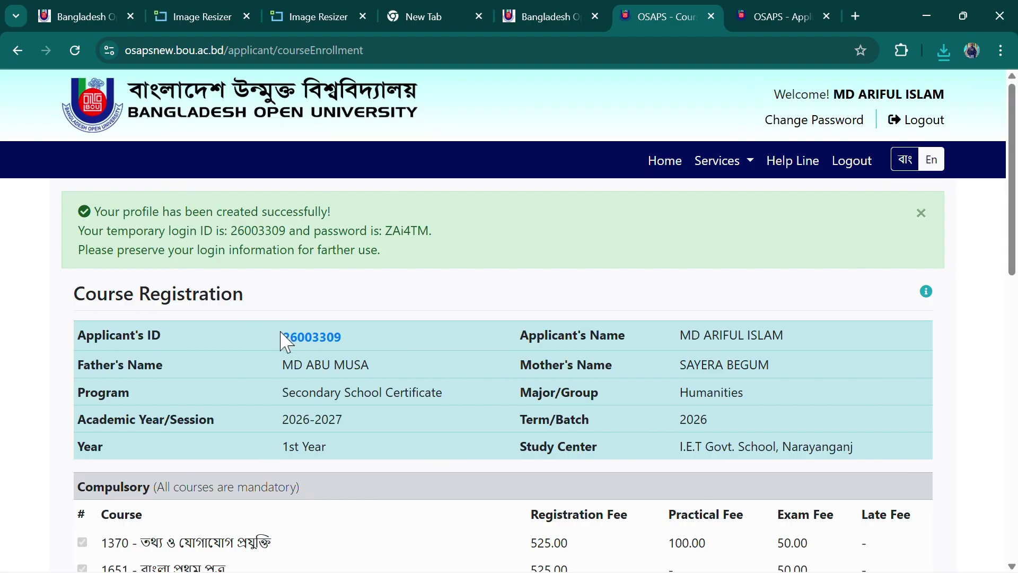
pyautogui.moveTo(288, 341); pyautogui.dragTo(451, 352)
pyautogui.moveTo(263, 365); pyautogui.dragTo(393, 379)
pyautogui.click(423, 379)
pyautogui.scroll(-3, 454, 393)
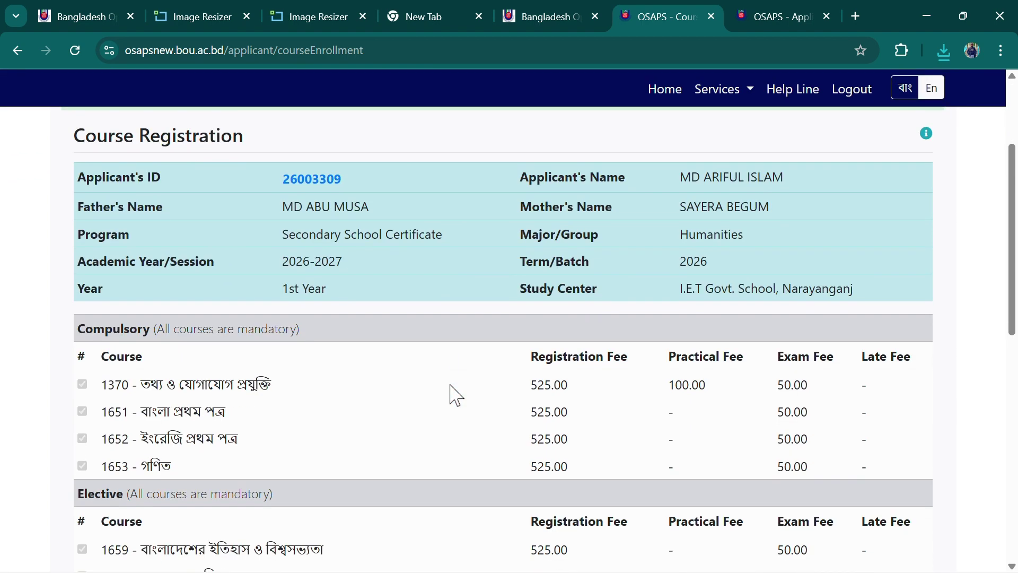
pyautogui.scroll(3, 454, 393)
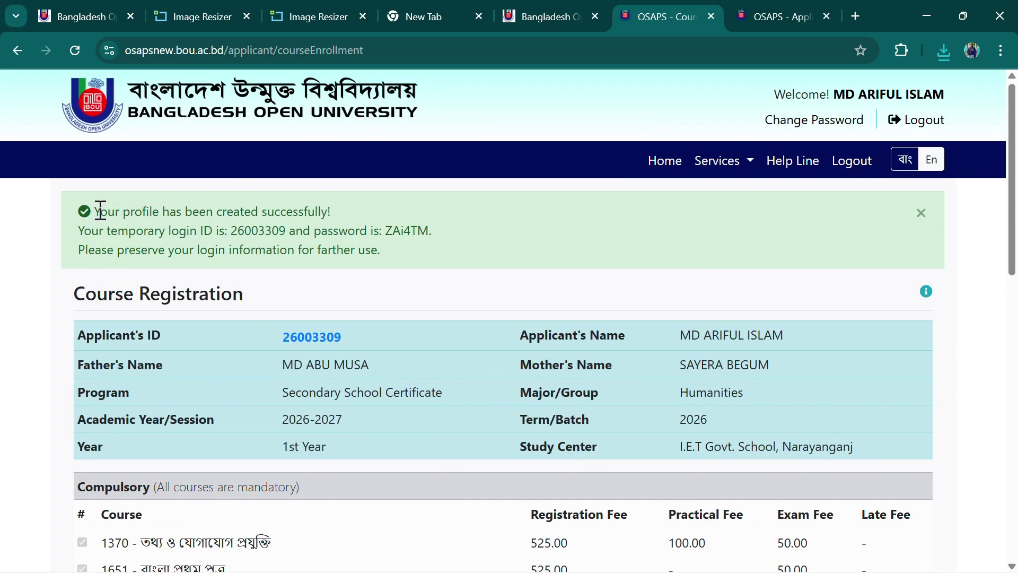
pyautogui.moveTo(101, 210); pyautogui.dragTo(396, 262)
pyautogui.click(396, 261)
pyautogui.moveTo(100, 210); pyautogui.dragTo(397, 269)
pyautogui.hotkey('ctrl', 'c')
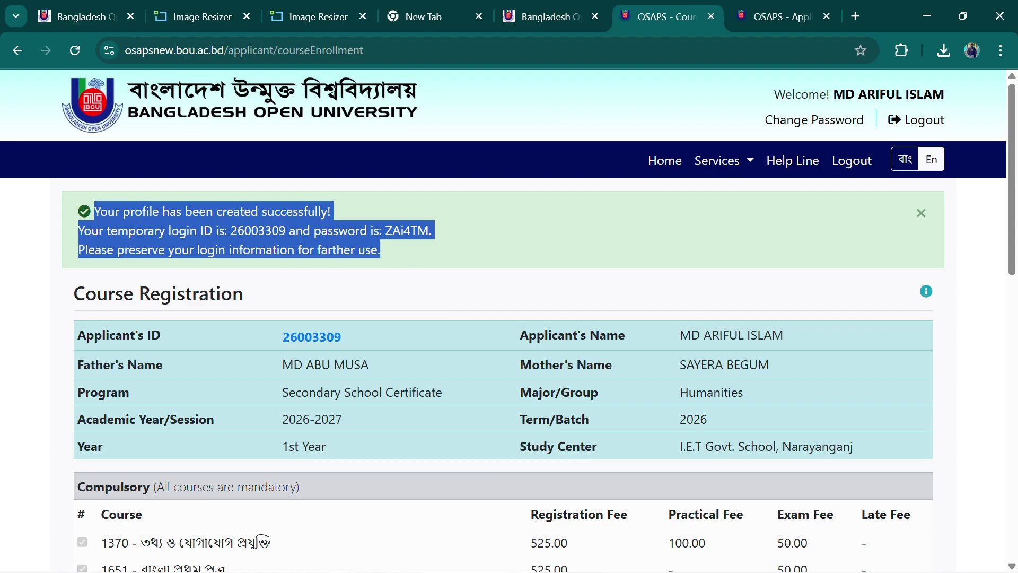
# Open the Important note document from the SSC ONLINE APPLICATION 2026 folder in File Explorer
pyautogui.click(927, 16)
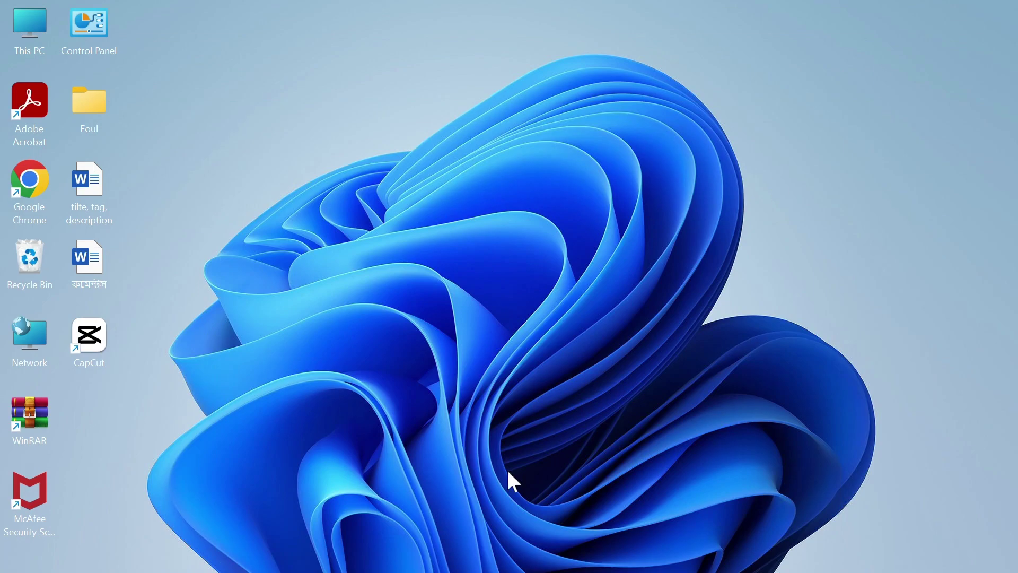
pyautogui.moveTo(540, 556)
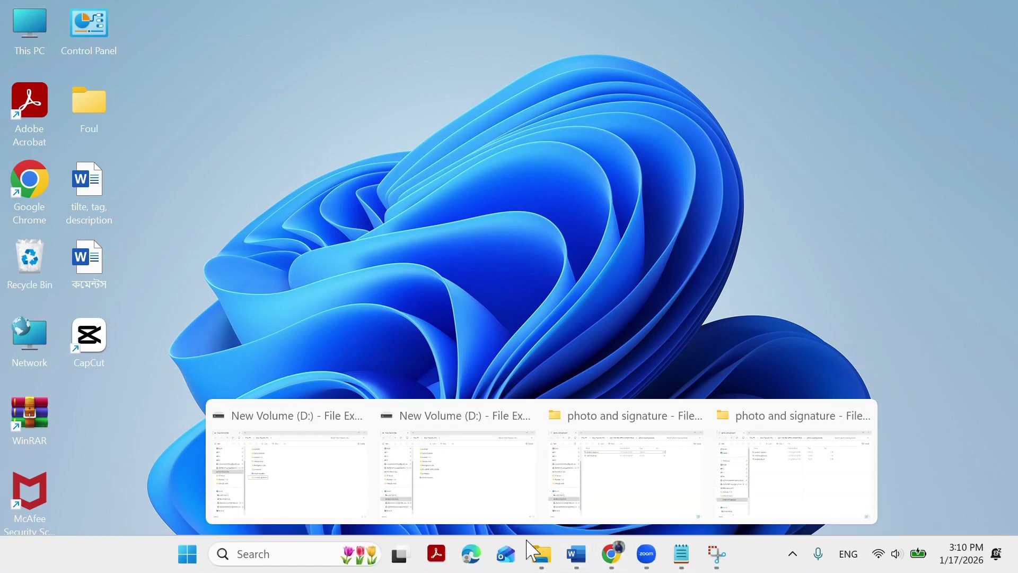
pyautogui.click(750, 480)
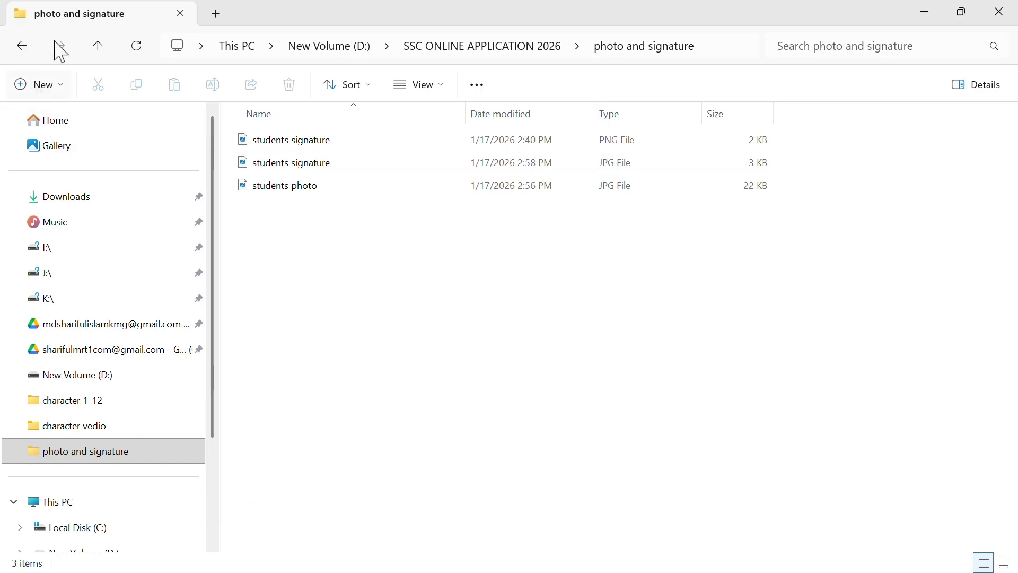
pyautogui.click(102, 50)
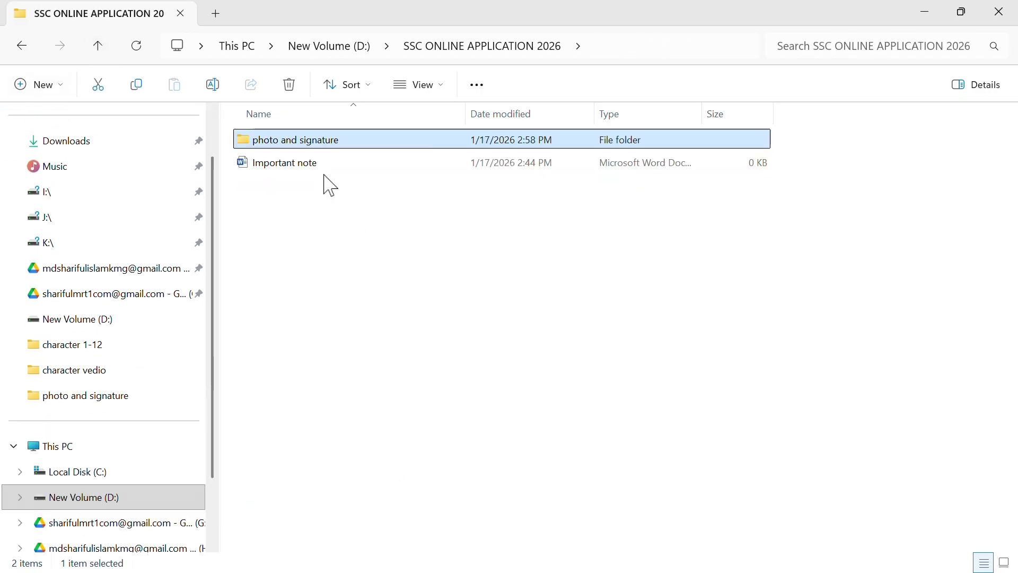
pyautogui.doubleClick(314, 164)
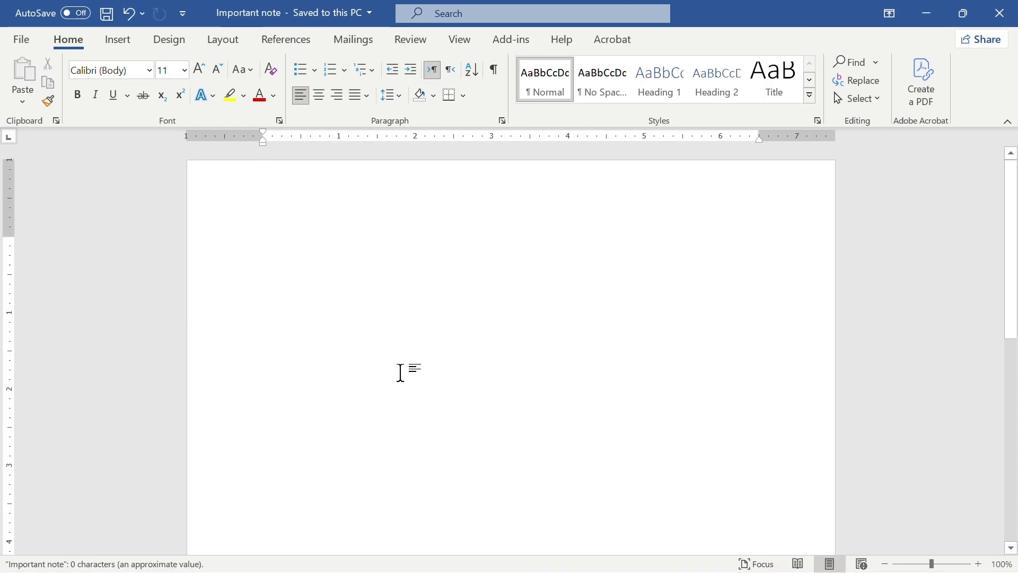
# Paste the success message into Important note, then return to Chrome's Course Registration page
pyautogui.hotkey('ctrl', 'v')
pyautogui.press('Return')
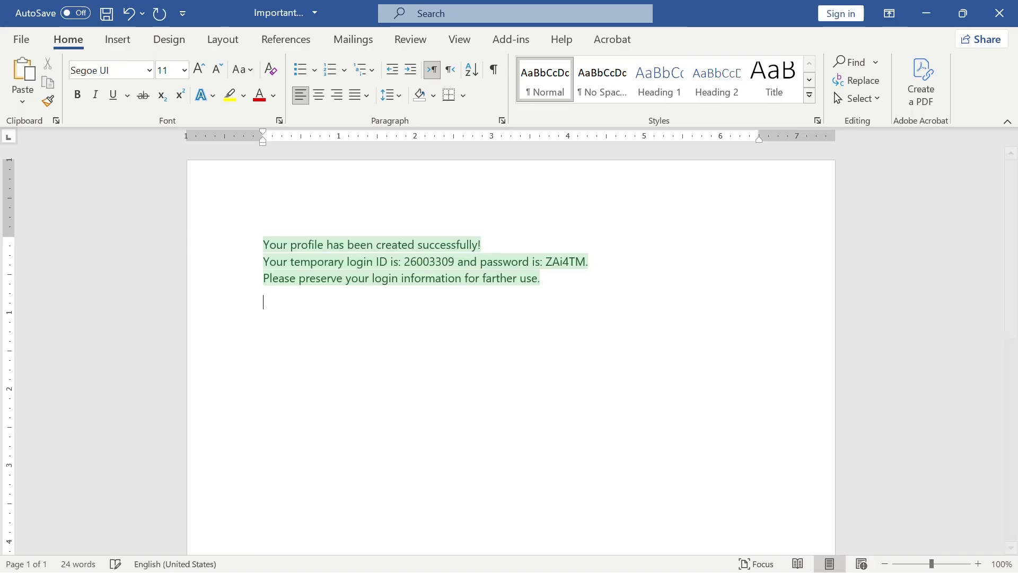
pyautogui.hotkey('alt', 'Tab')
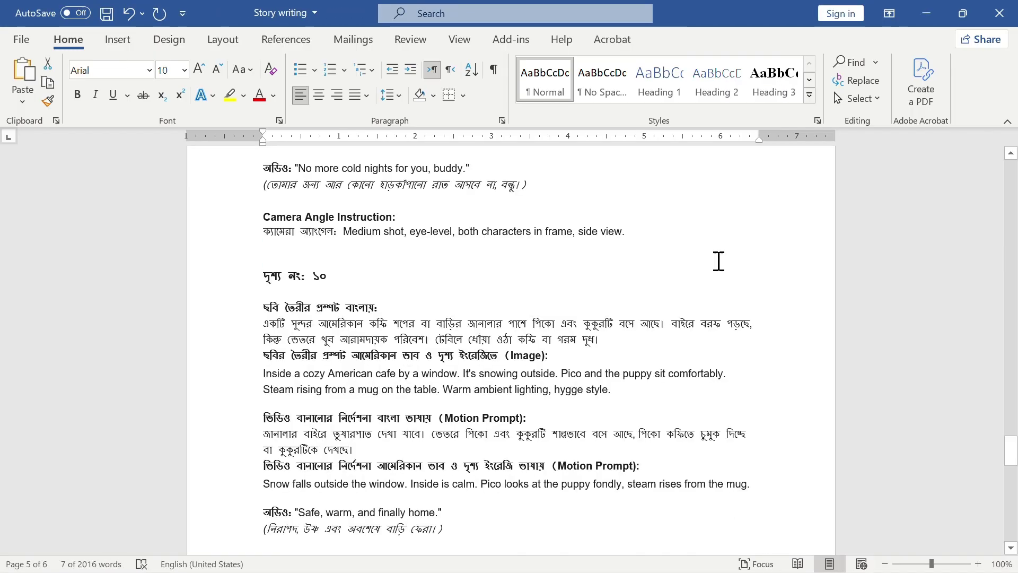
pyautogui.click(926, 13)
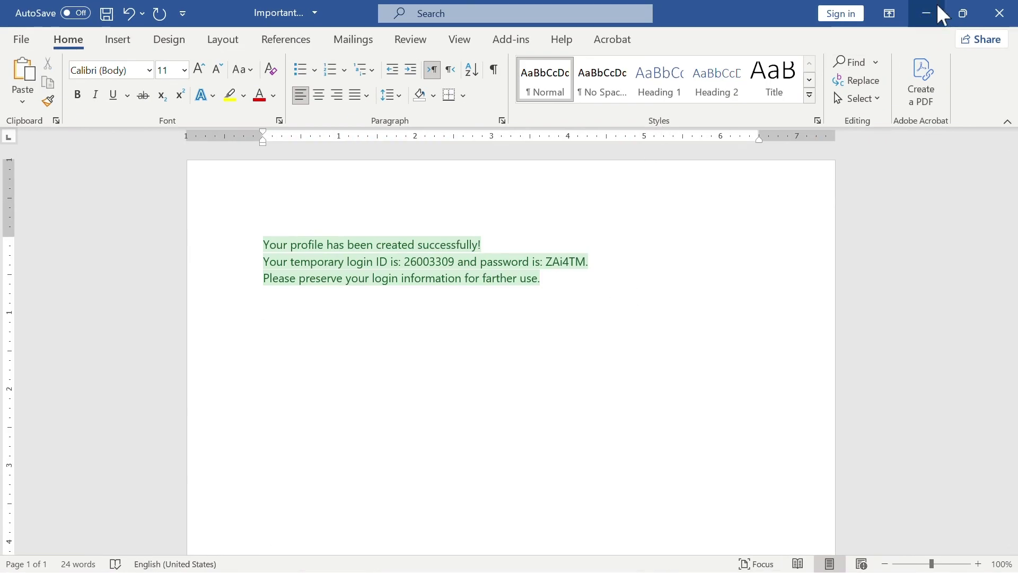
pyautogui.click(942, 15)
pyautogui.click(931, 20)
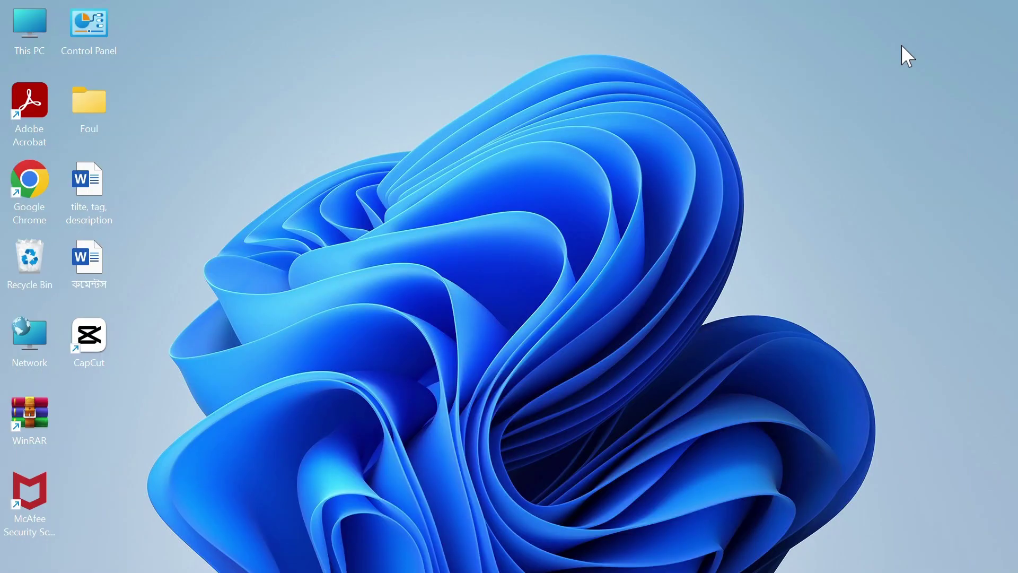
pyautogui.click(614, 552)
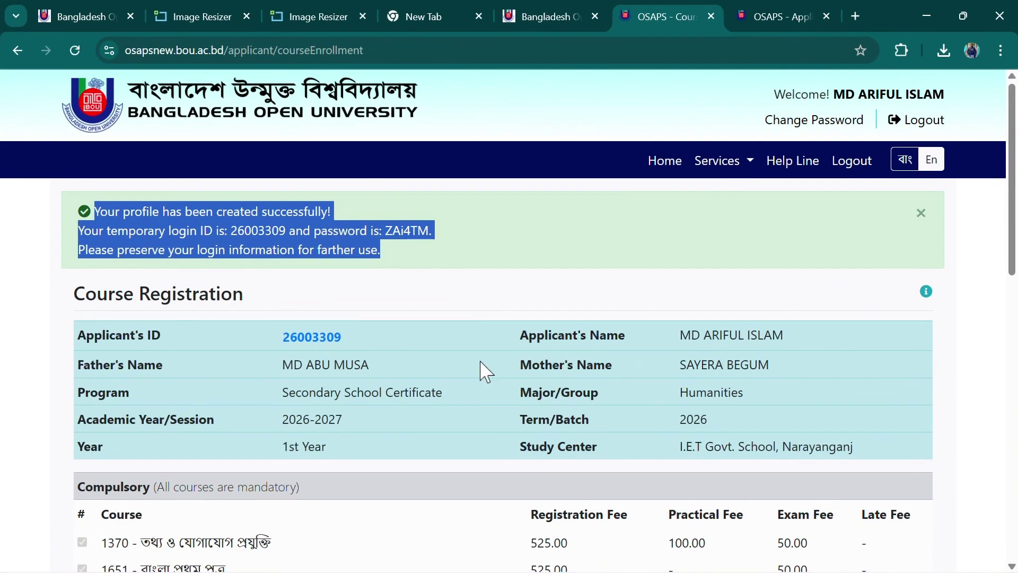
# Clear the leftover text selection in the success message
pyautogui.click(432, 263)
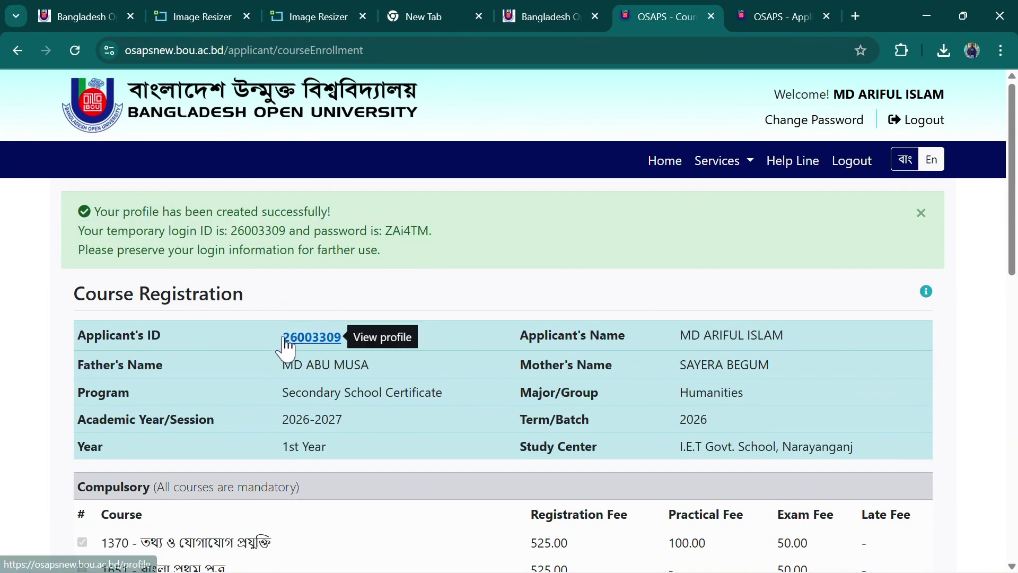
pyautogui.doubleClick(315, 232)
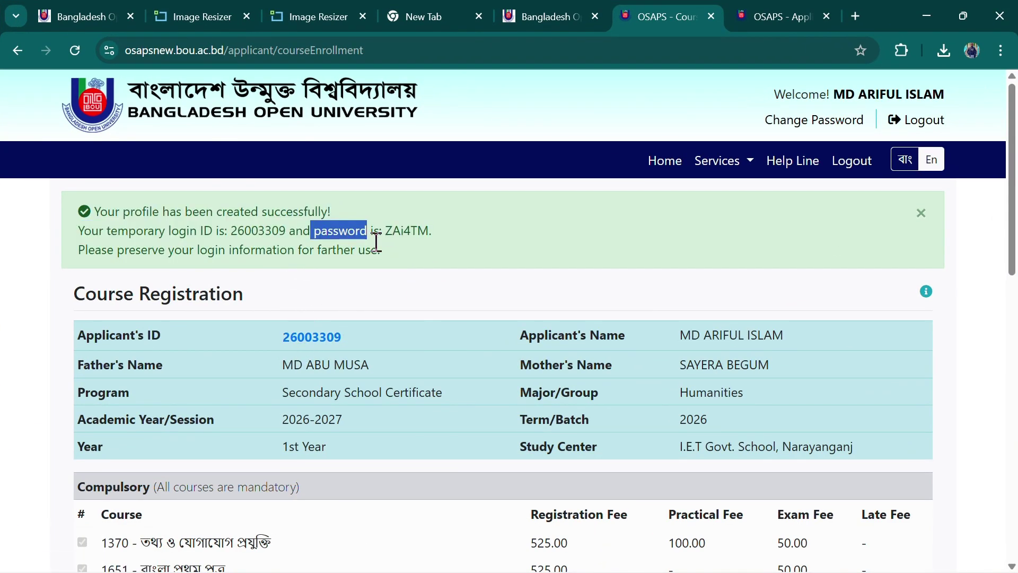
pyautogui.click(480, 253)
pyautogui.scroll(-4, 414, 393)
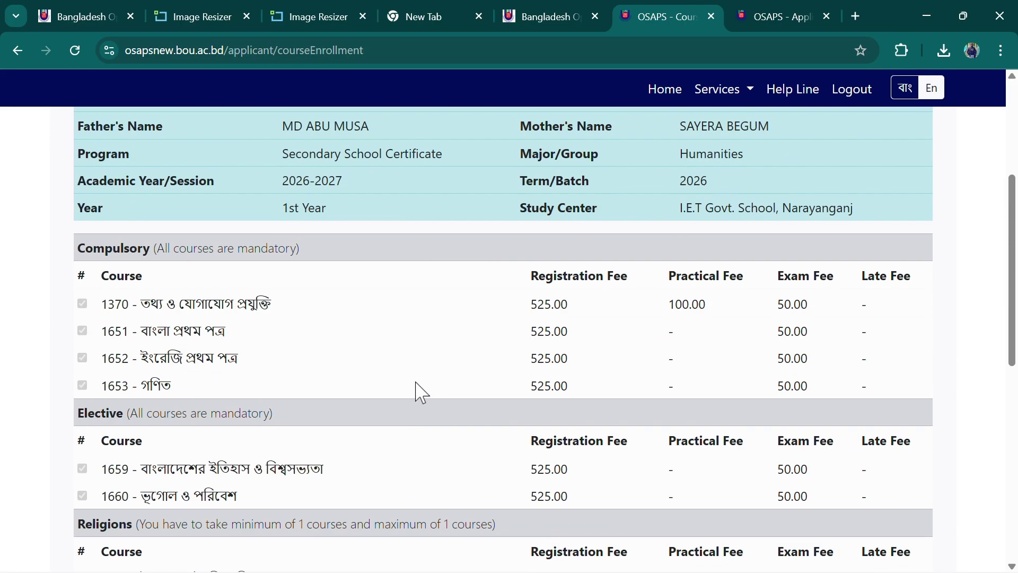
pyautogui.scroll(4, 278, 524)
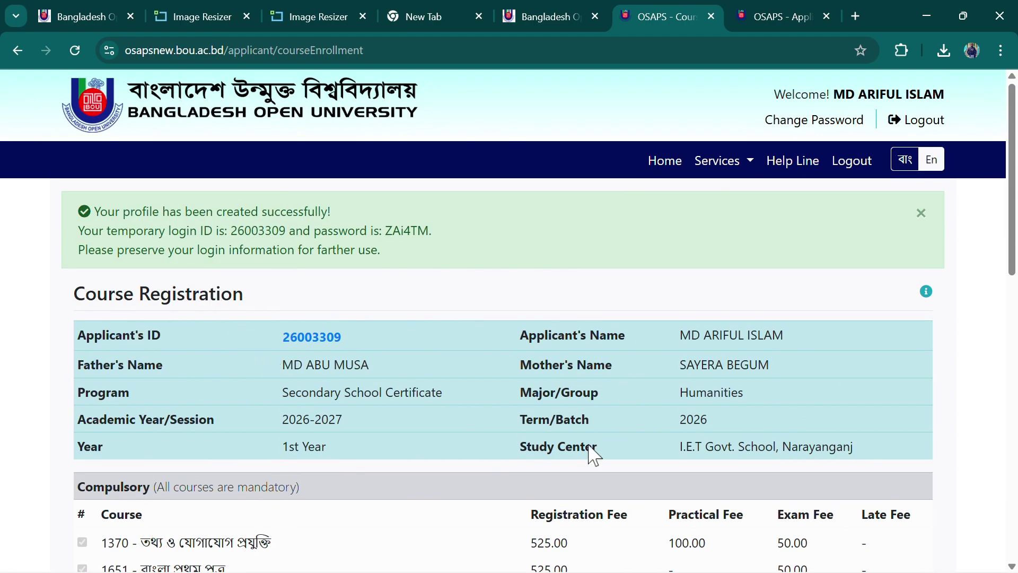
# Review the Humanities course list and the 4120.00 BDT fee summary
pyautogui.scroll(-4, 589, 457)
pyautogui.scroll(-8, 578, 464)
pyautogui.scroll(12, 541, 520)
pyautogui.scroll(-10, 499, 484)
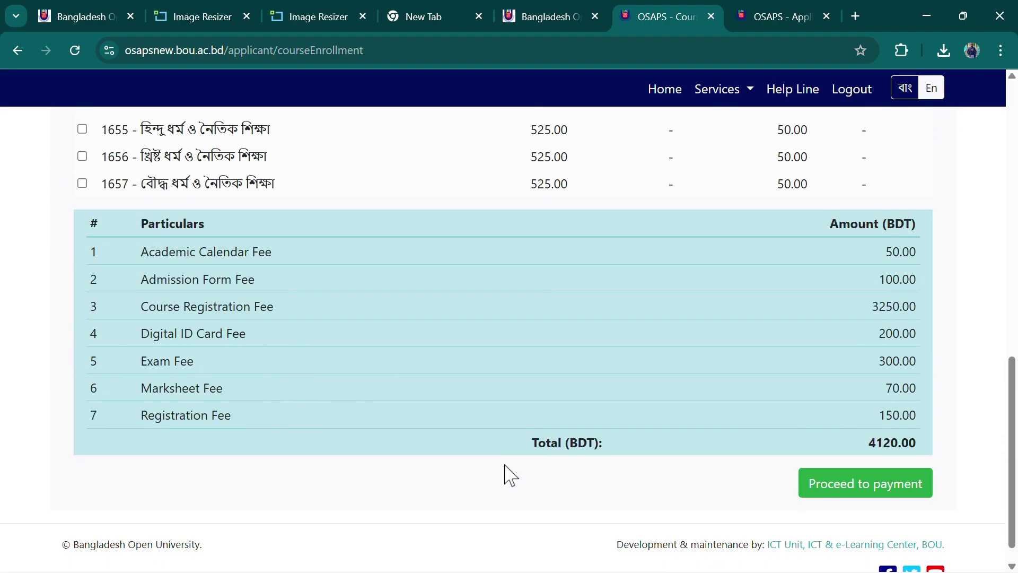
pyautogui.scroll(5, 502, 473)
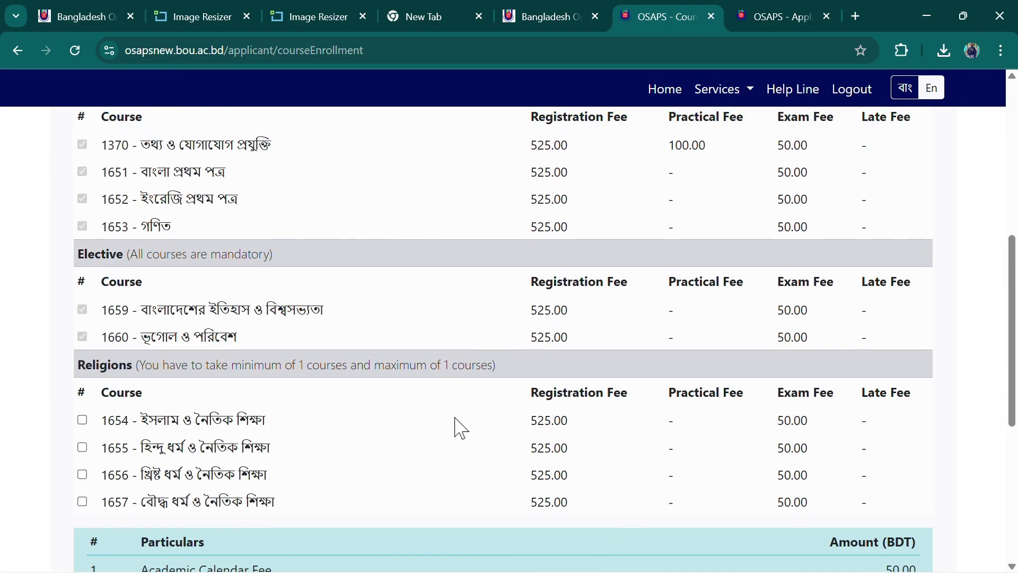
pyautogui.scroll(6, 460, 427)
pyautogui.scroll(-10, 460, 428)
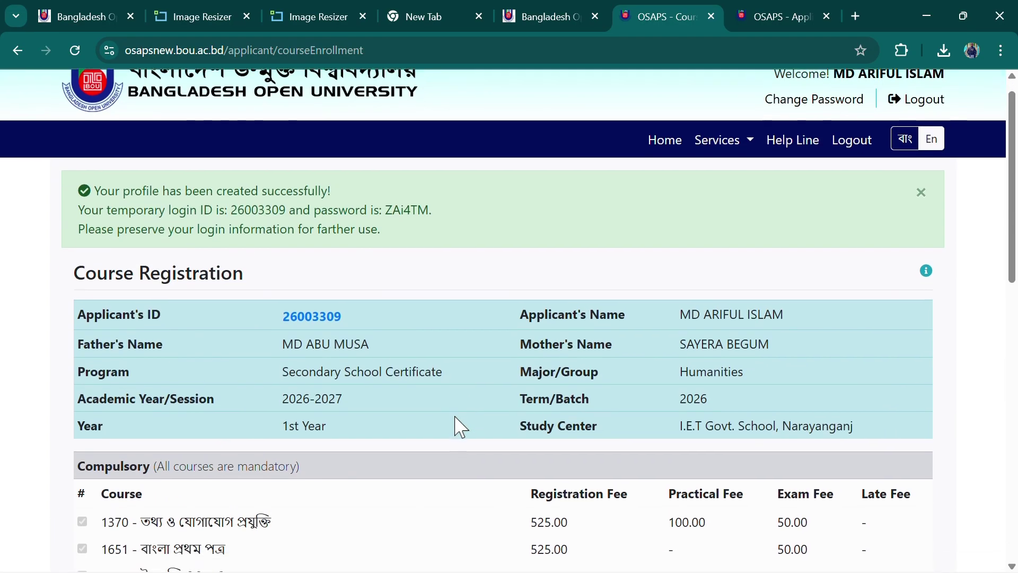
pyautogui.scroll(10, 307, 454)
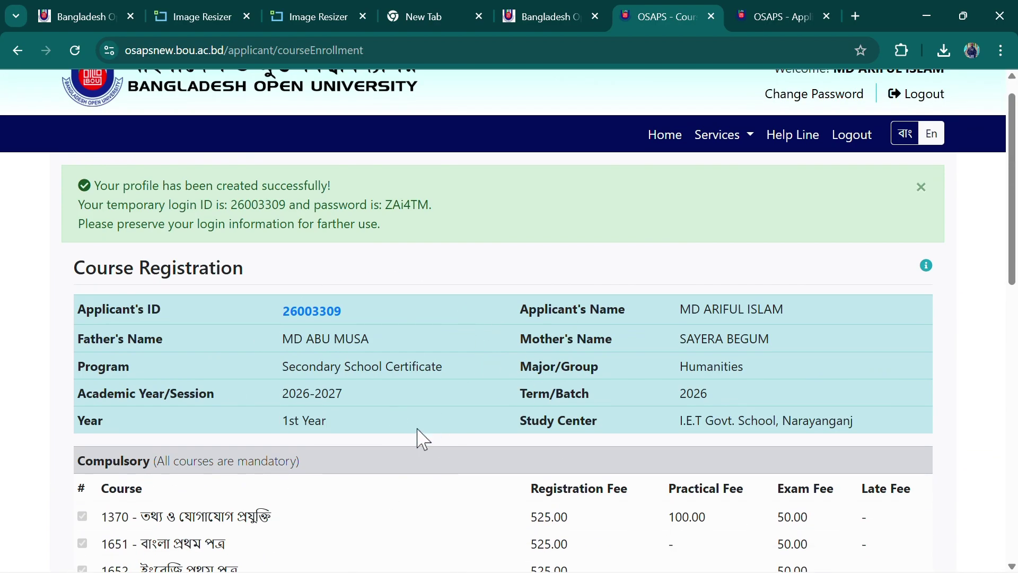
pyautogui.scroll(-10, 417, 440)
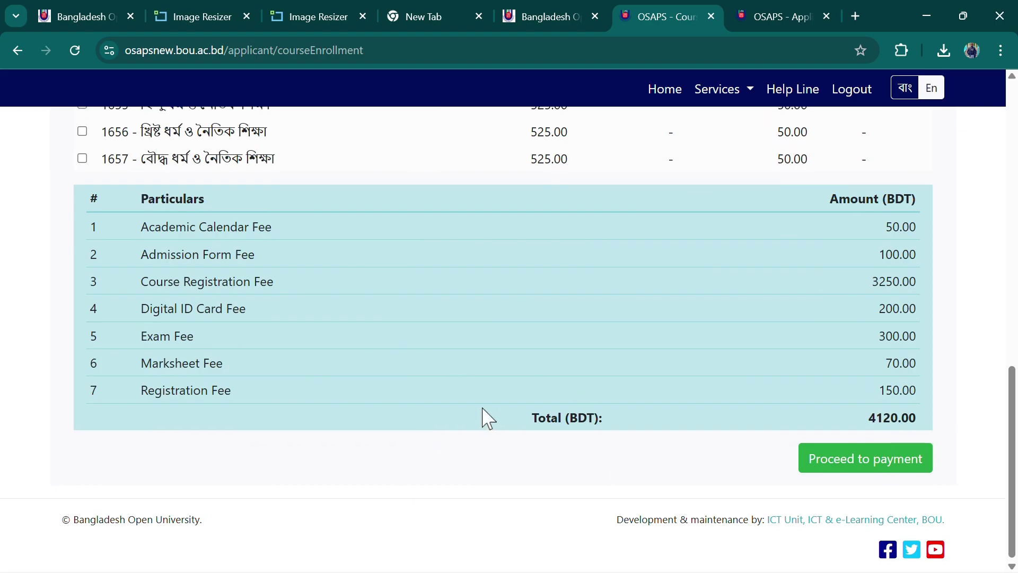
pyautogui.scroll(10, 488, 418)
pyautogui.scroll(-5, 480, 417)
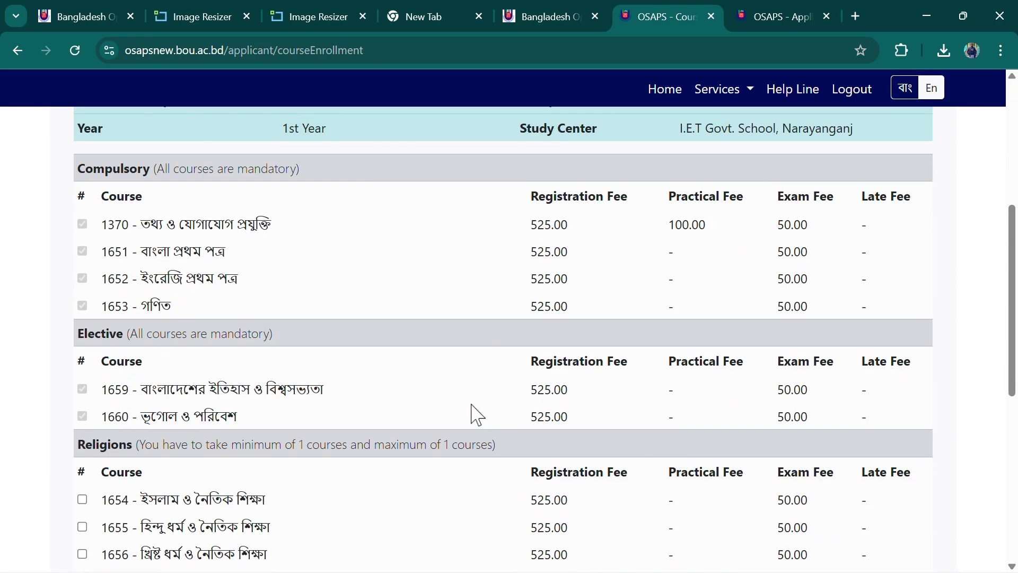
pyautogui.scroll(5, 448, 448)
pyautogui.scroll(-10, 404, 424)
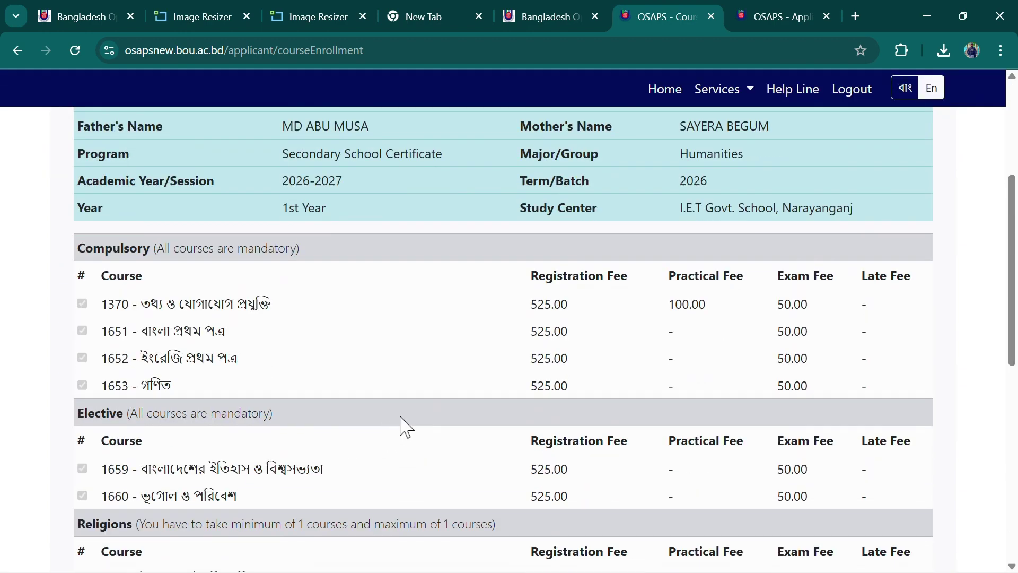
pyautogui.scroll(1, 467, 425)
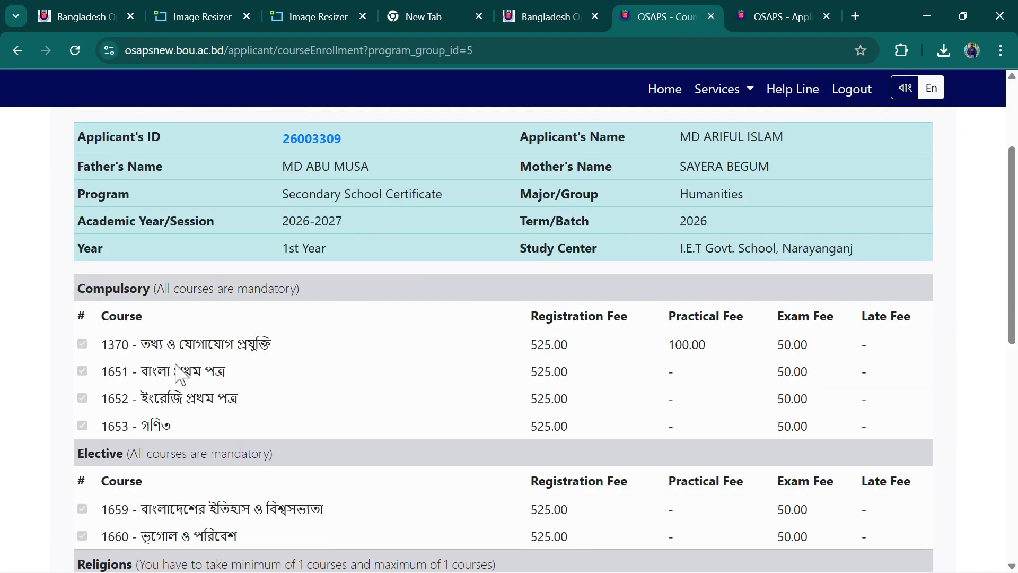
pyautogui.scroll(-2, 179, 259)
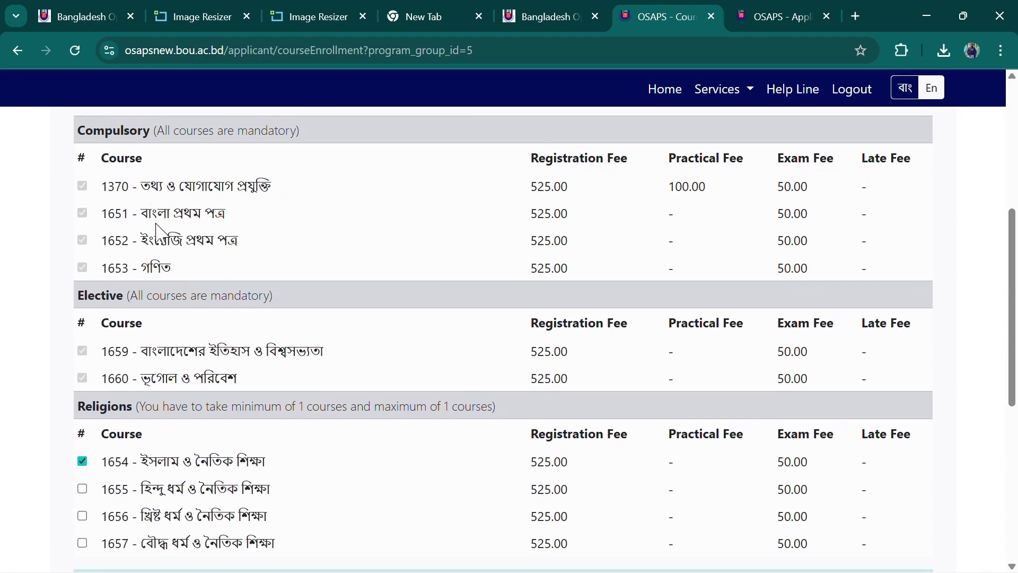
# Locate religion course 1654, Islam and moral education, in the course list
pyautogui.scroll(-2, 296, 284)
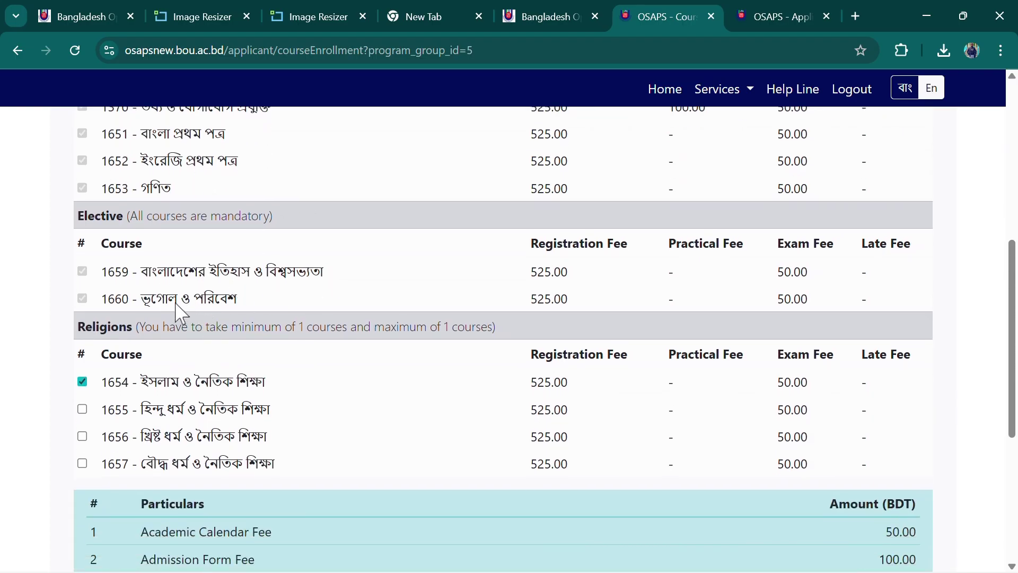
pyautogui.scroll(-2, 265, 329)
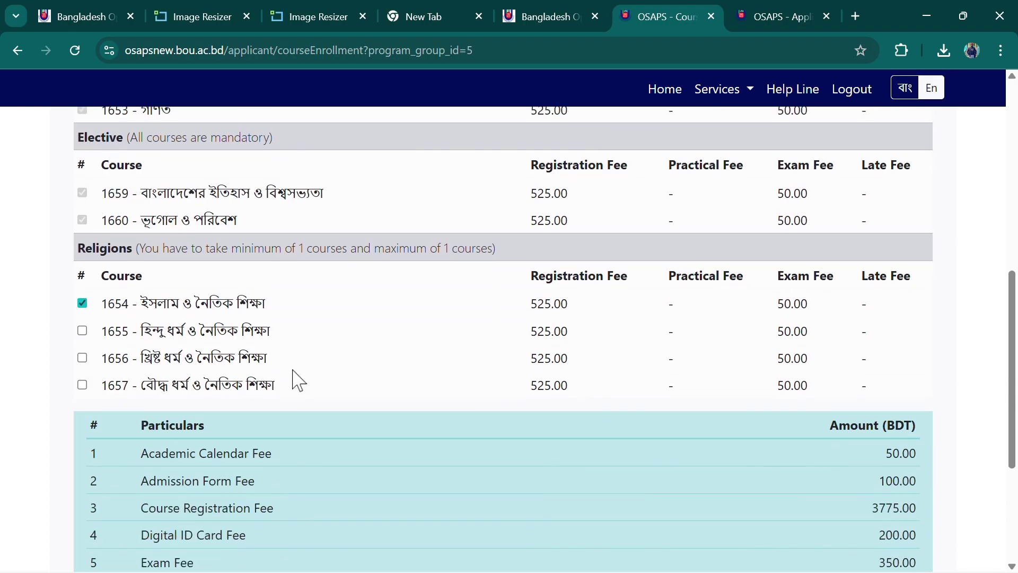
pyautogui.scroll(10, 296, 380)
pyautogui.scroll(-8, 296, 380)
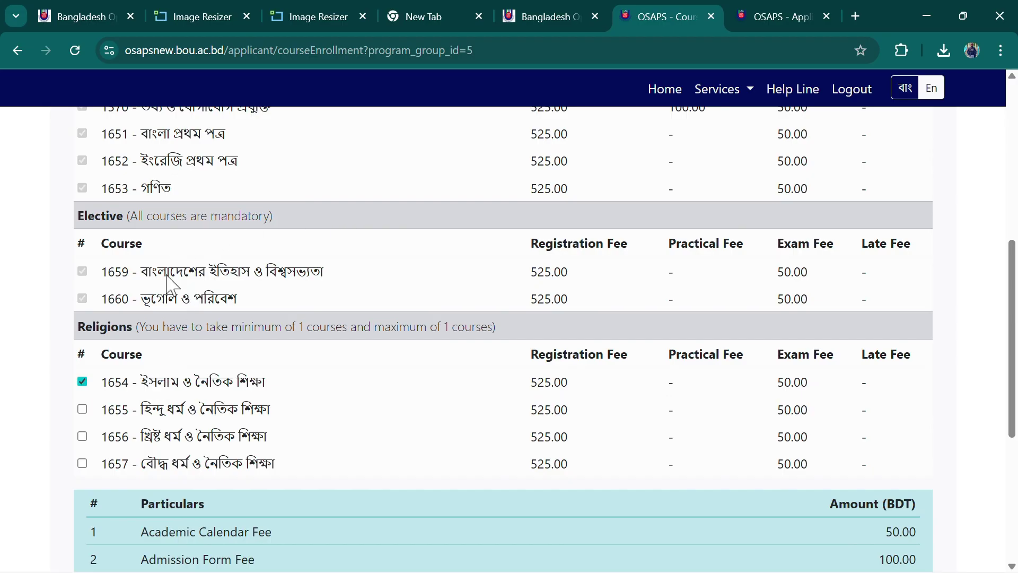
pyautogui.moveTo(149, 382); pyautogui.dragTo(245, 390)
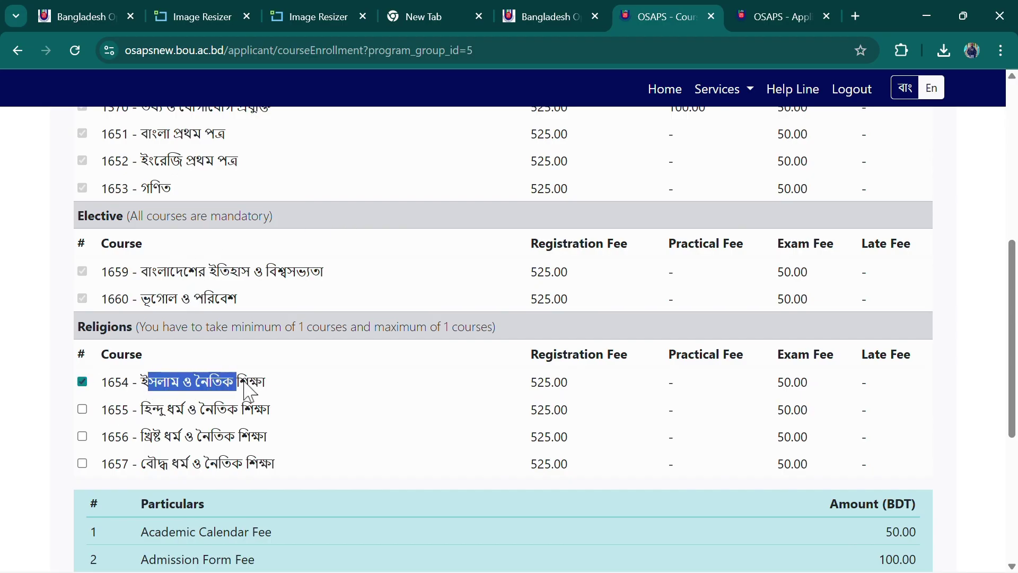
pyautogui.click(289, 397)
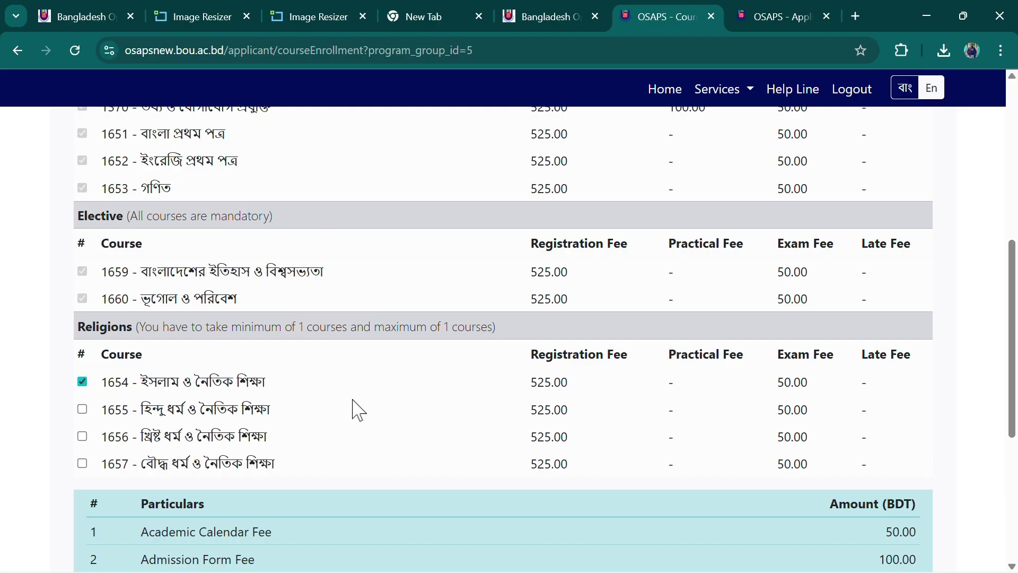
# Check the fee breakdown: 3775.00 Course Registration Fee and 4695.00 BDT total
pyautogui.scroll(-5, 282, 419)
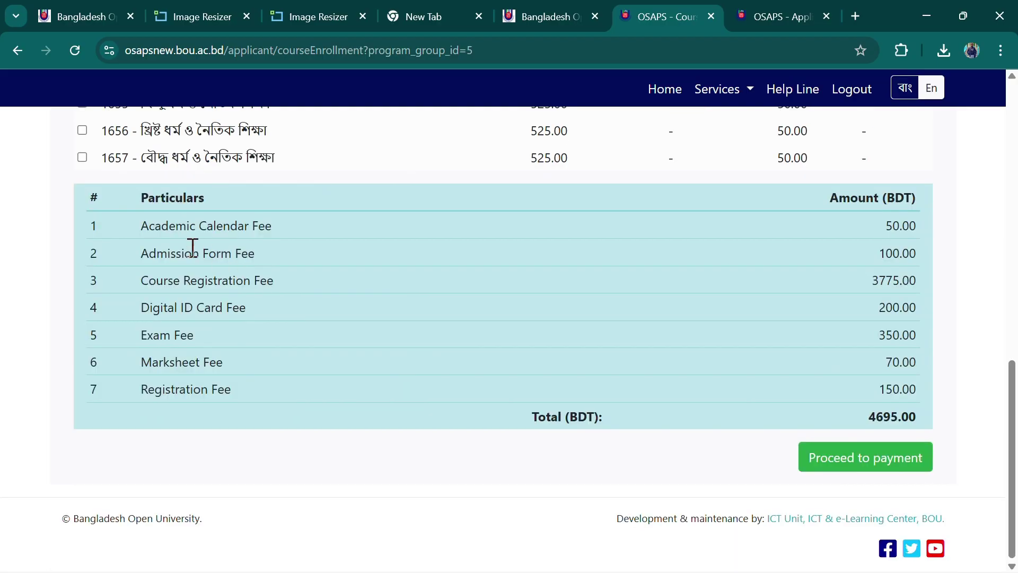
pyautogui.moveTo(142, 228); pyautogui.dragTo(438, 398)
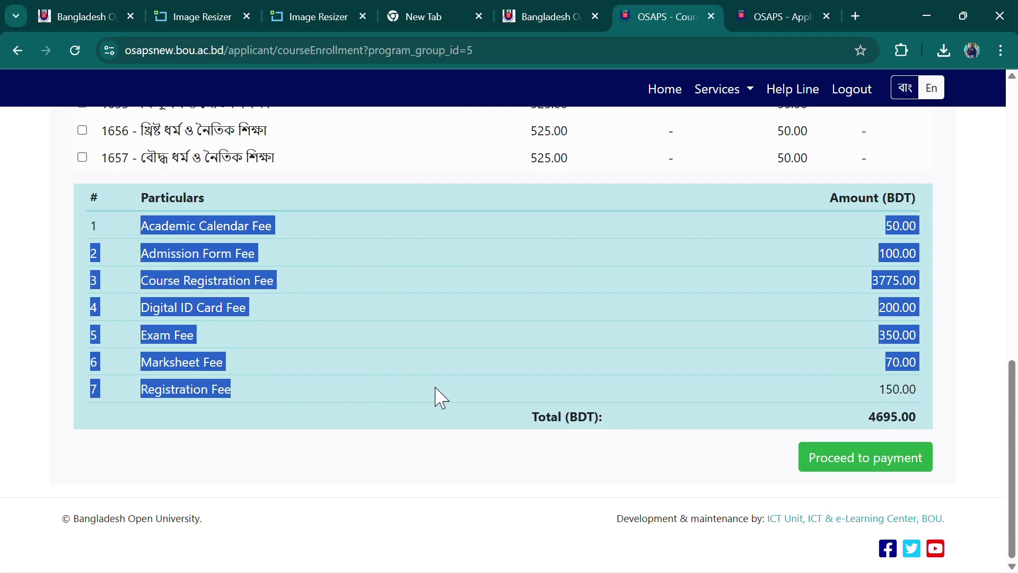
pyautogui.click(339, 409)
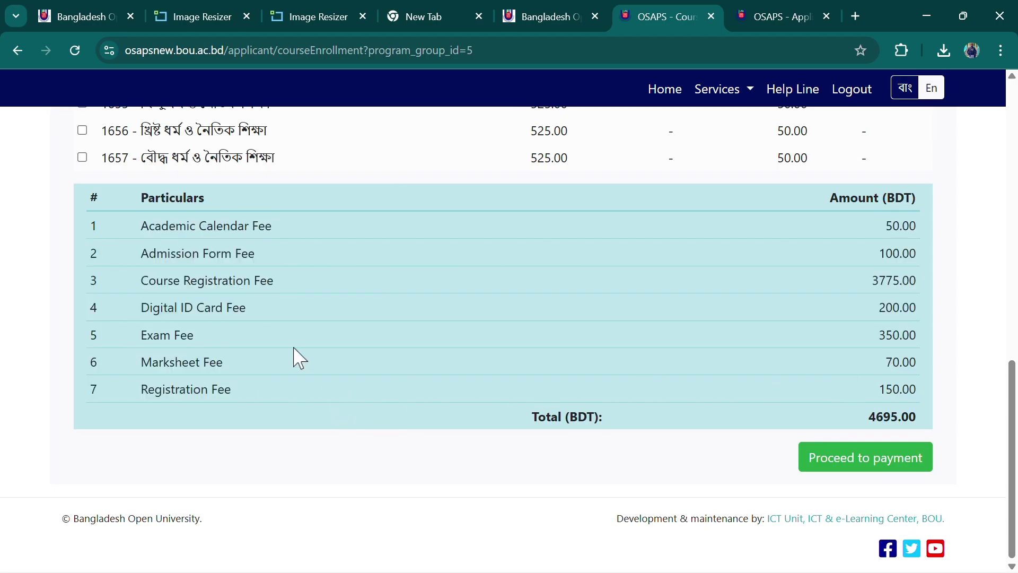
pyautogui.moveTo(150, 227); pyautogui.dragTo(337, 237)
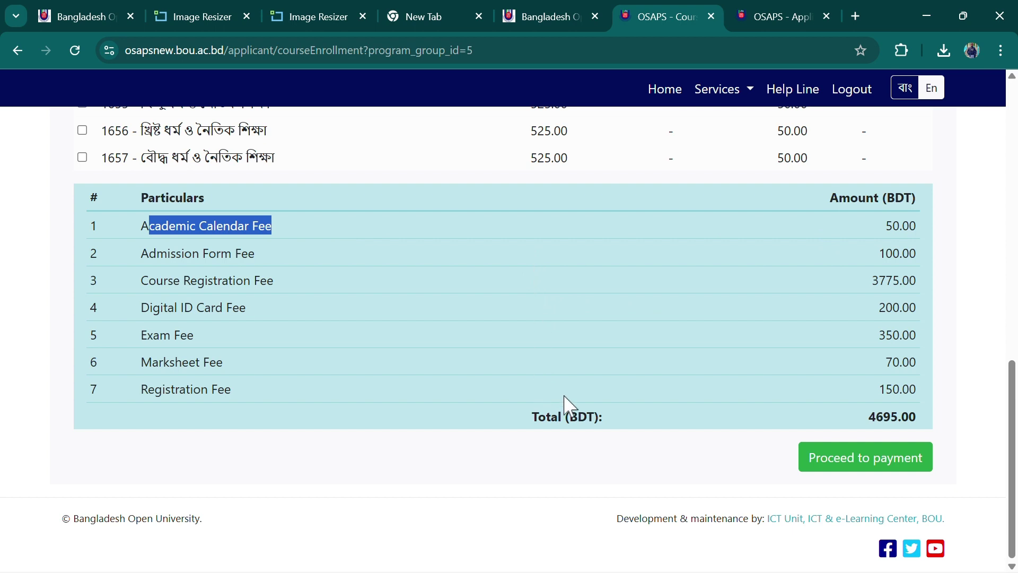
pyautogui.moveTo(890, 231); pyautogui.dragTo(916, 417)
pyautogui.click(866, 423)
pyautogui.click(664, 480)
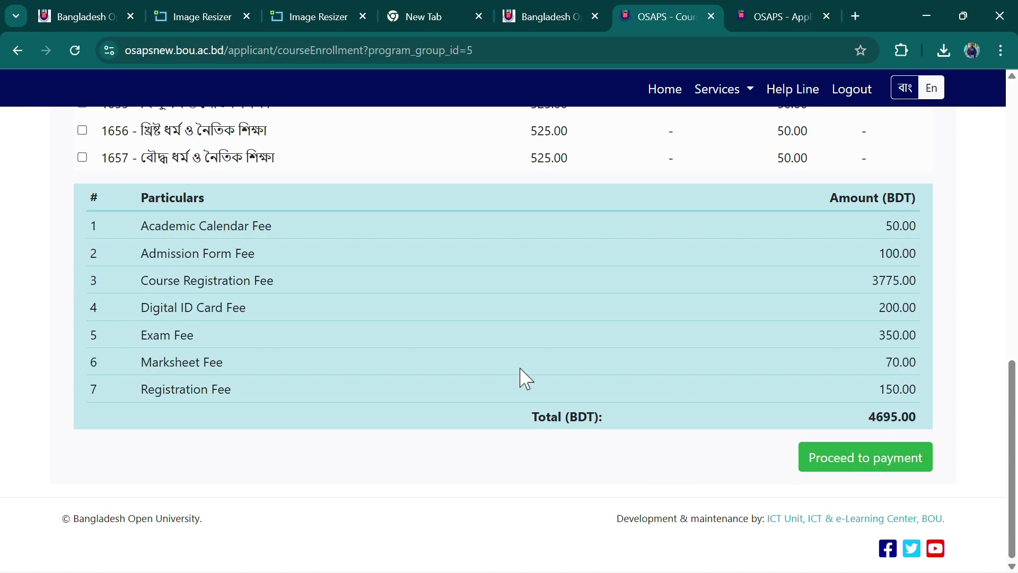
pyautogui.scroll(15, 453, 400)
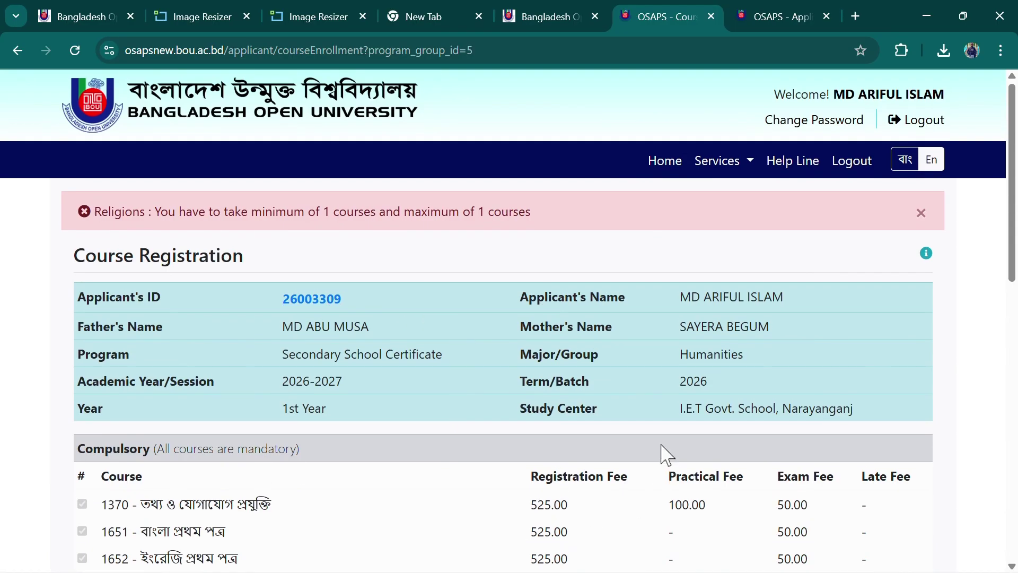
# Proceed to payment with course 1654 ticked and a 4695.00 BDT total
pyautogui.scroll(-8, 660, 453)
pyautogui.scroll(12, 630, 456)
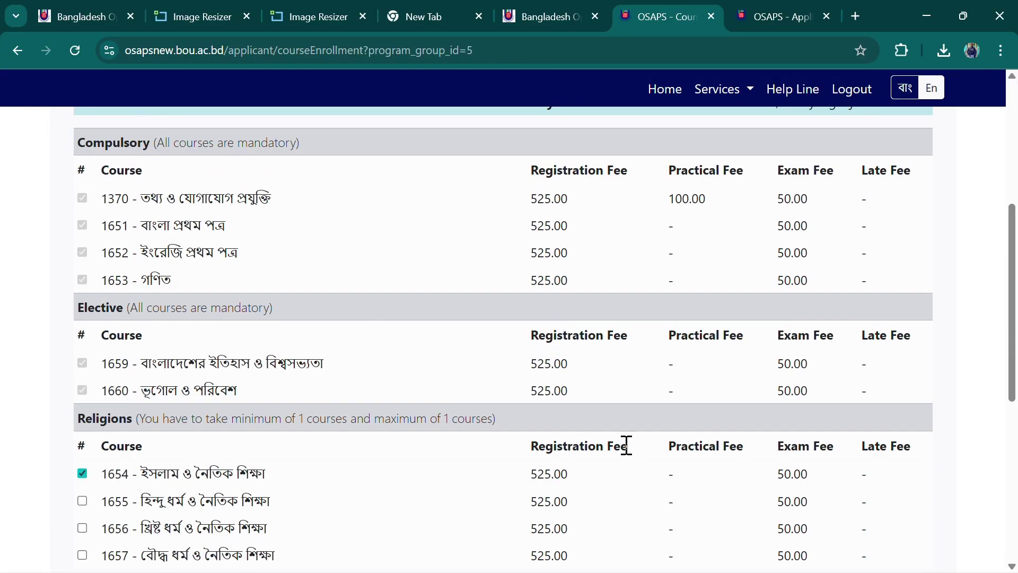
pyautogui.scroll(-4, 566, 454)
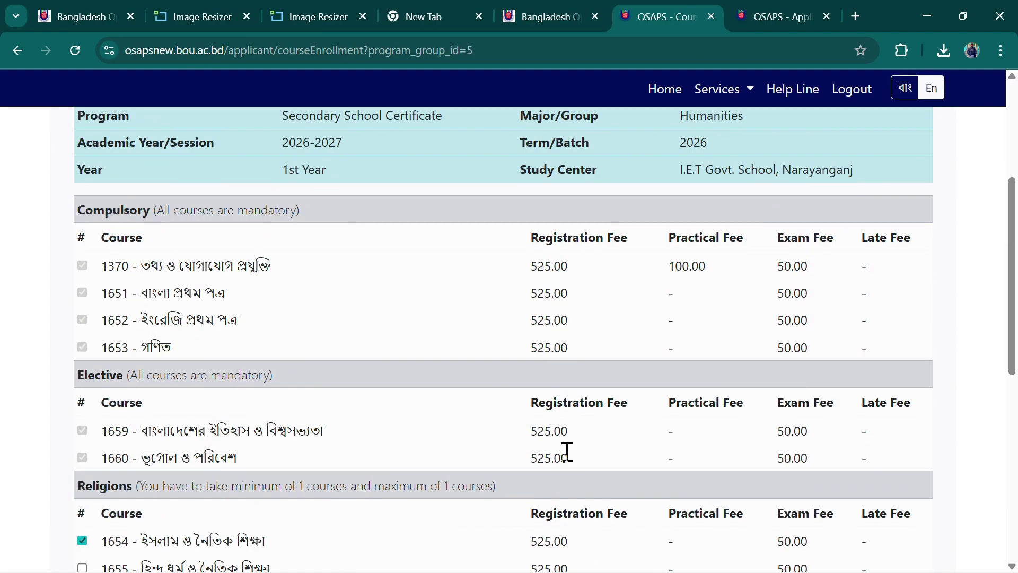
pyautogui.scroll(-5, 567, 451)
pyautogui.scroll(11, 560, 460)
pyautogui.scroll(-5, 554, 458)
pyautogui.scroll(-8, 335, 401)
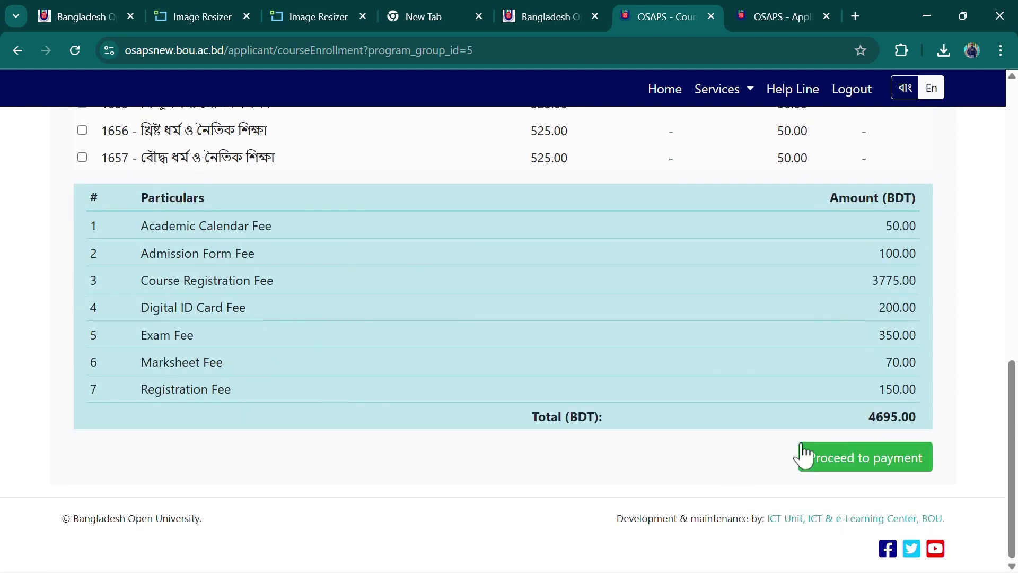
pyautogui.click(862, 459)
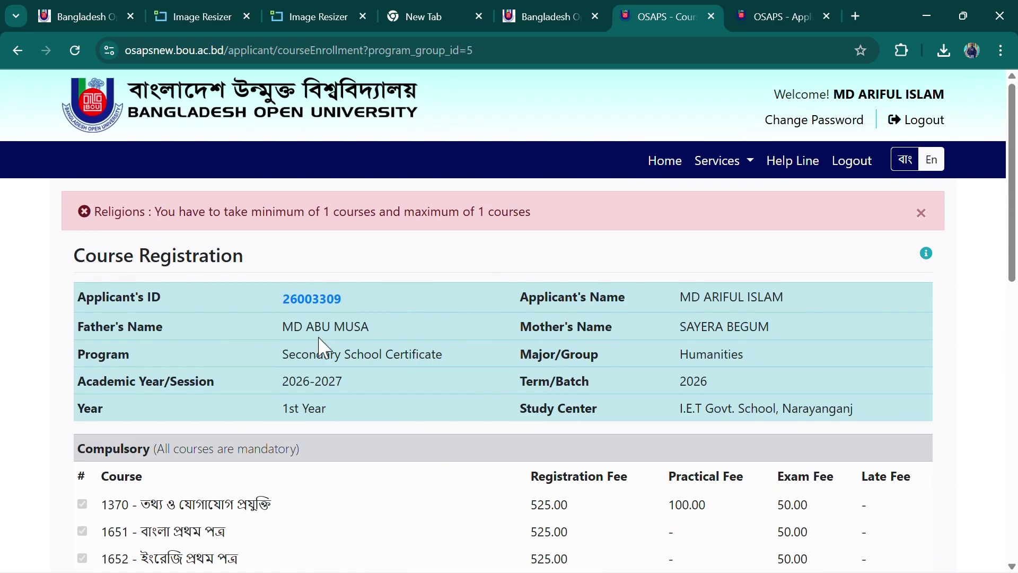
# Recheck the course lists and fee table after the Religions error requiring exactly one course
pyautogui.scroll(-2, 817, 364)
pyautogui.scroll(-4, 475, 430)
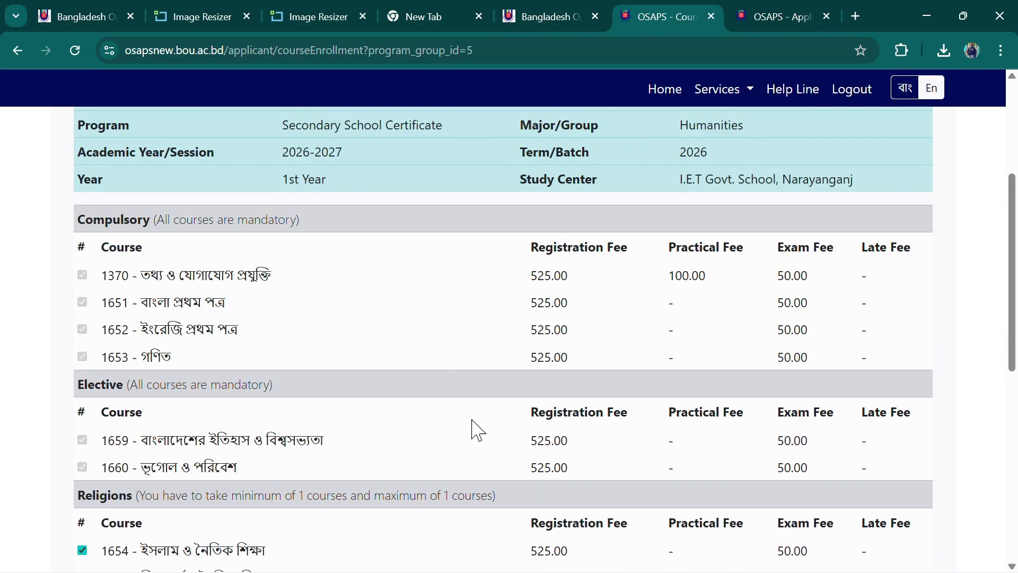
pyautogui.scroll(-3, 247, 380)
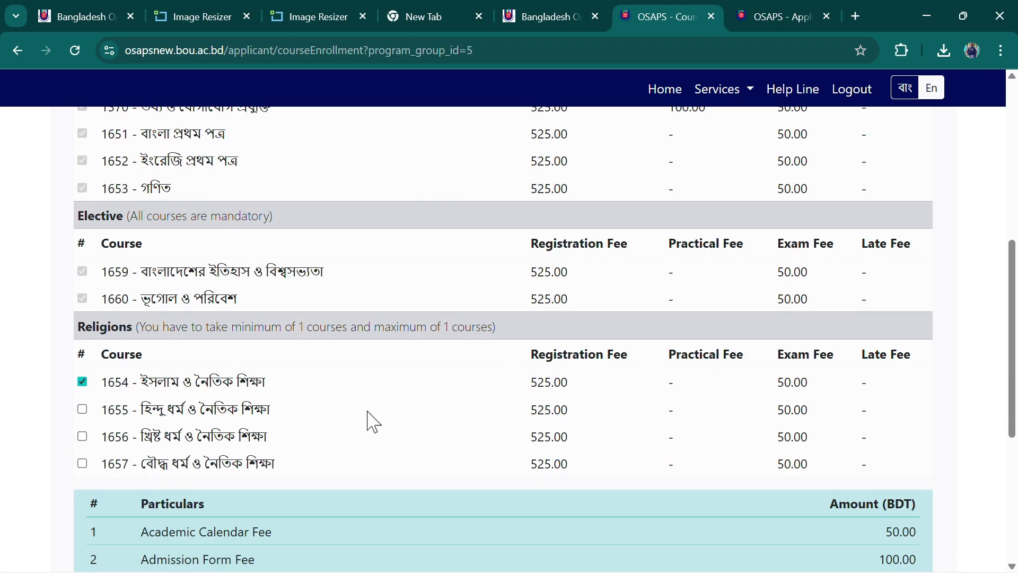
pyautogui.scroll(8, 422, 425)
pyautogui.scroll(-6, 422, 426)
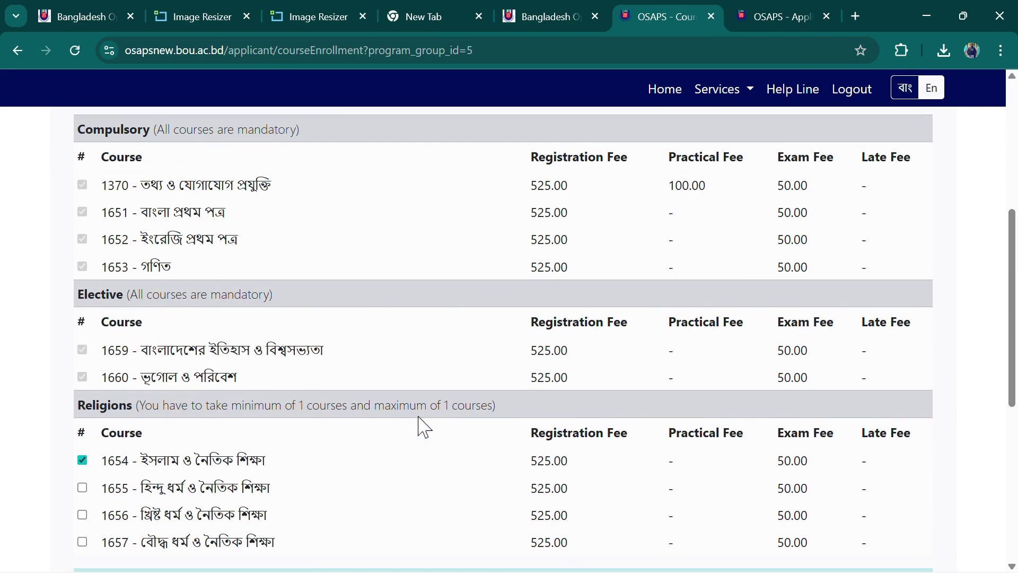
pyautogui.scroll(-7, 423, 427)
pyautogui.scroll(12, 423, 427)
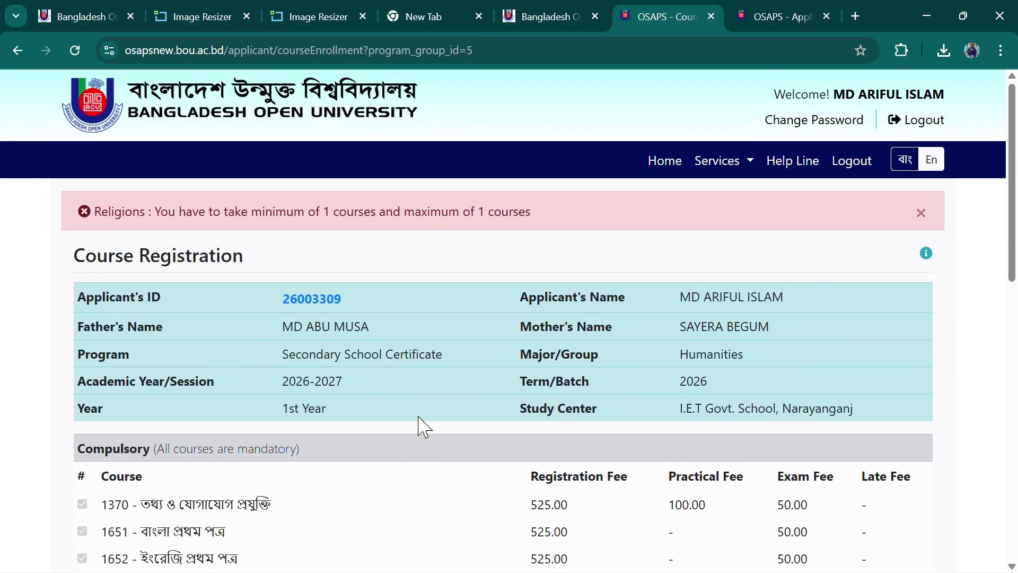
pyautogui.scroll(-6, 423, 427)
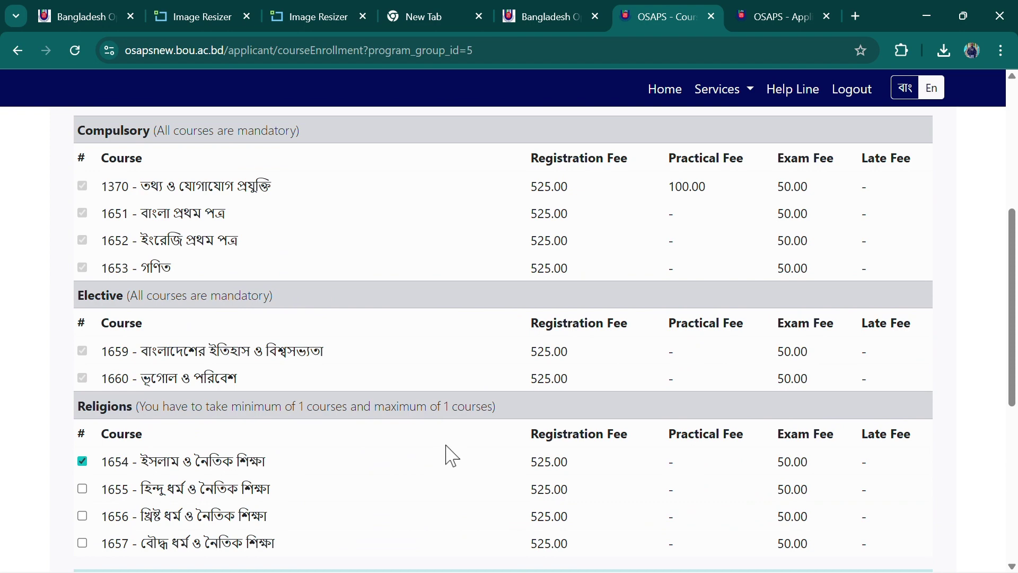
pyautogui.scroll(-6, 423, 428)
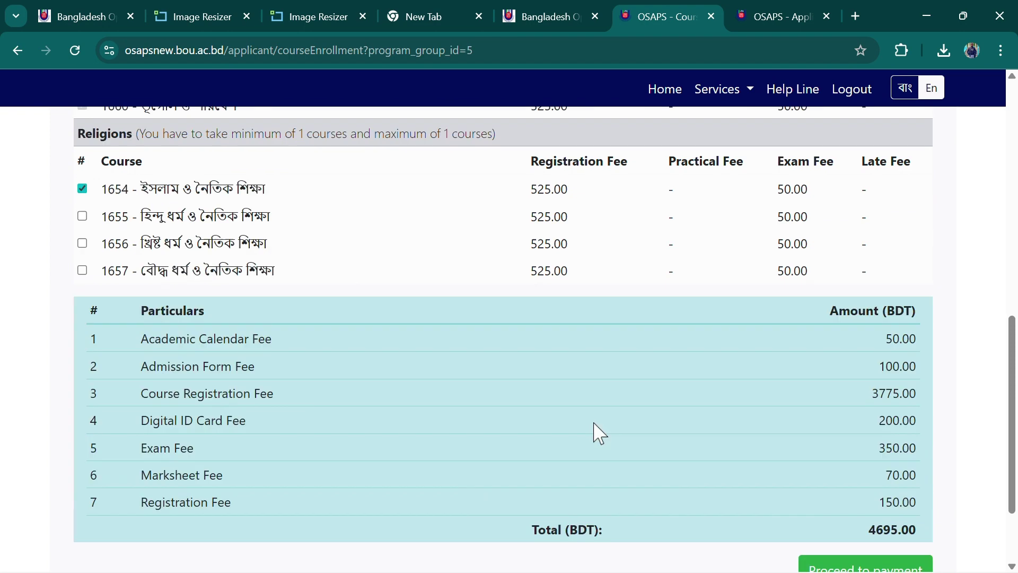
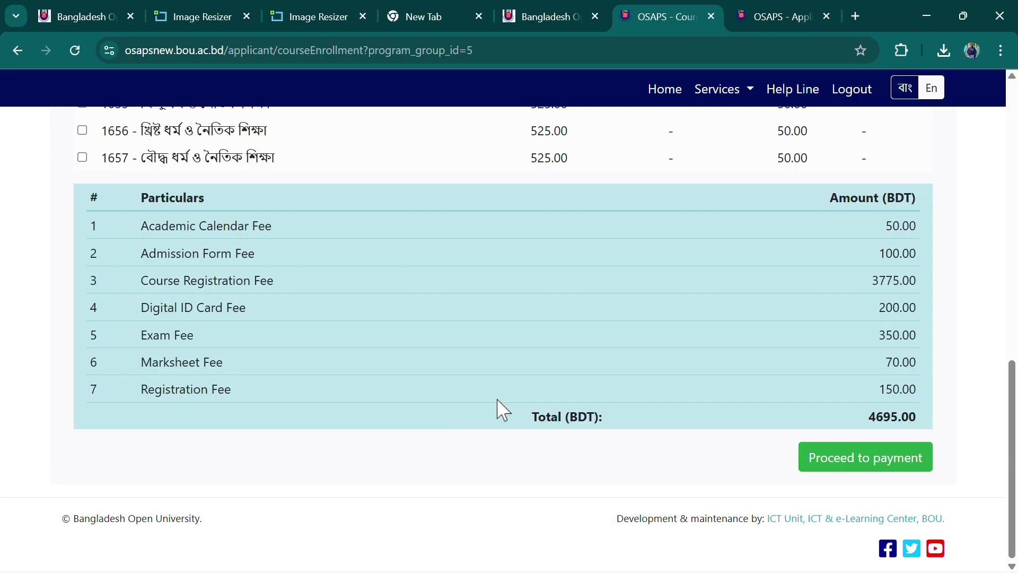
# Proceed from the fee summary to the payment gateway page with 4695.00 BDT due
pyautogui.scroll(3, 493, 409)
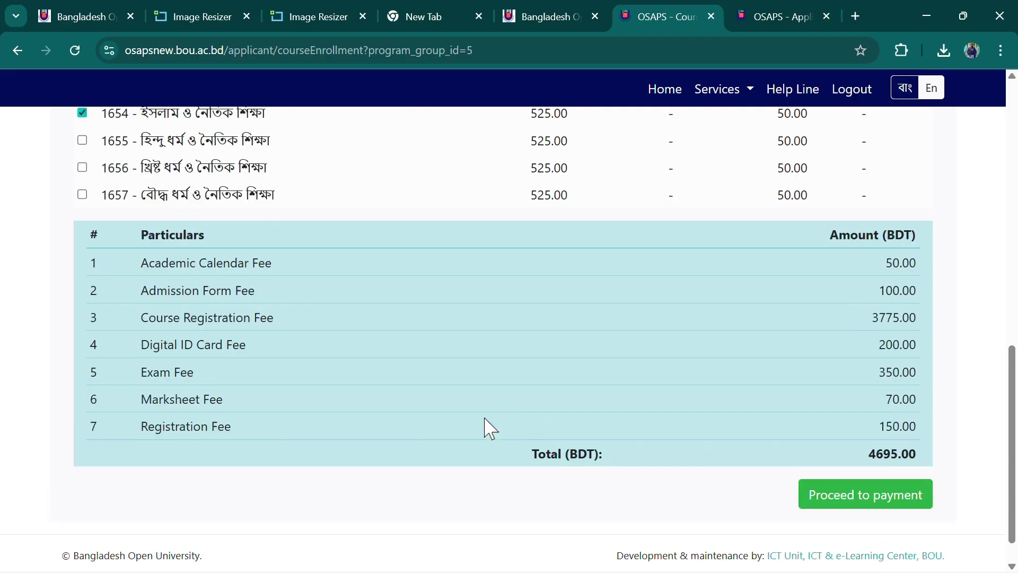
pyautogui.scroll(-3, 548, 438)
pyautogui.scroll(6, 548, 325)
pyautogui.scroll(-6, 496, 378)
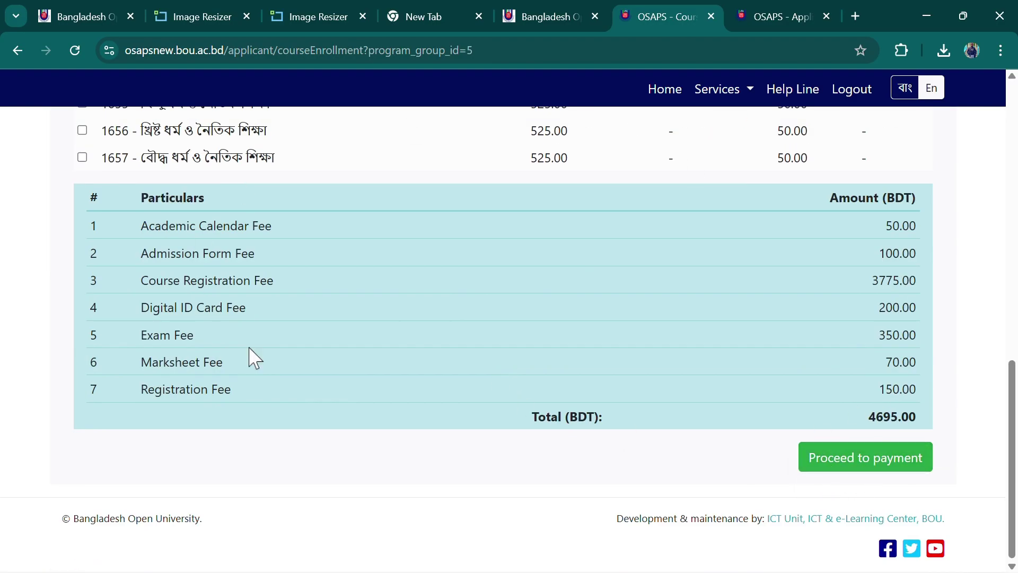
pyautogui.click(847, 468)
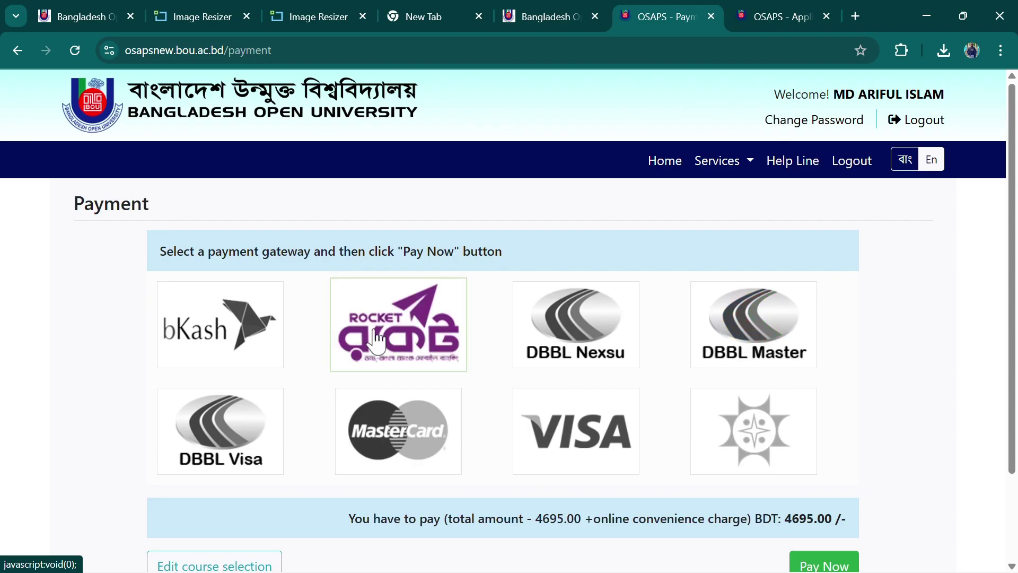
# Choose bKash as the gateway, start Pay Now and submit the bKash account number
pyautogui.click(212, 333)
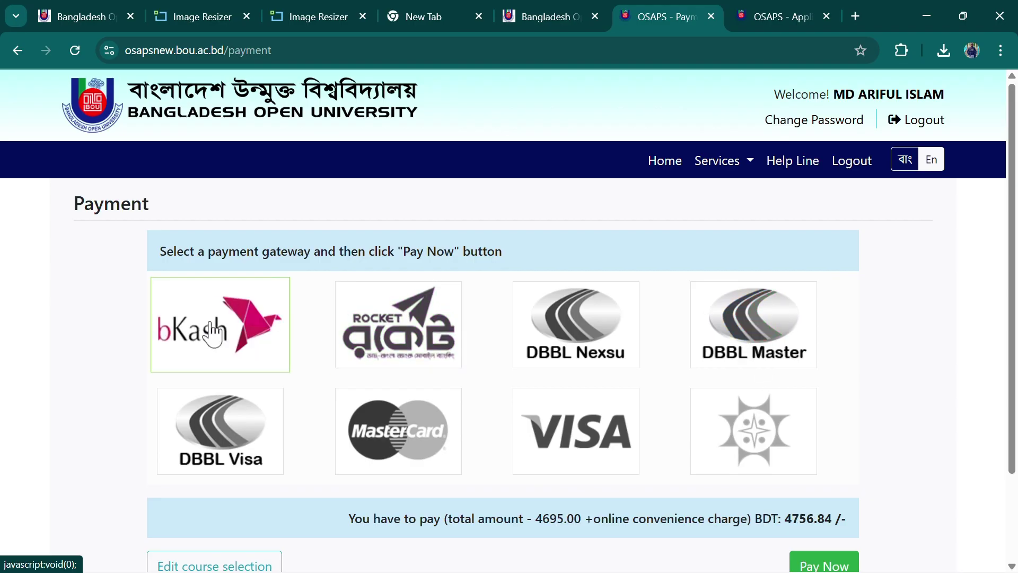
pyautogui.scroll(-2, 693, 364)
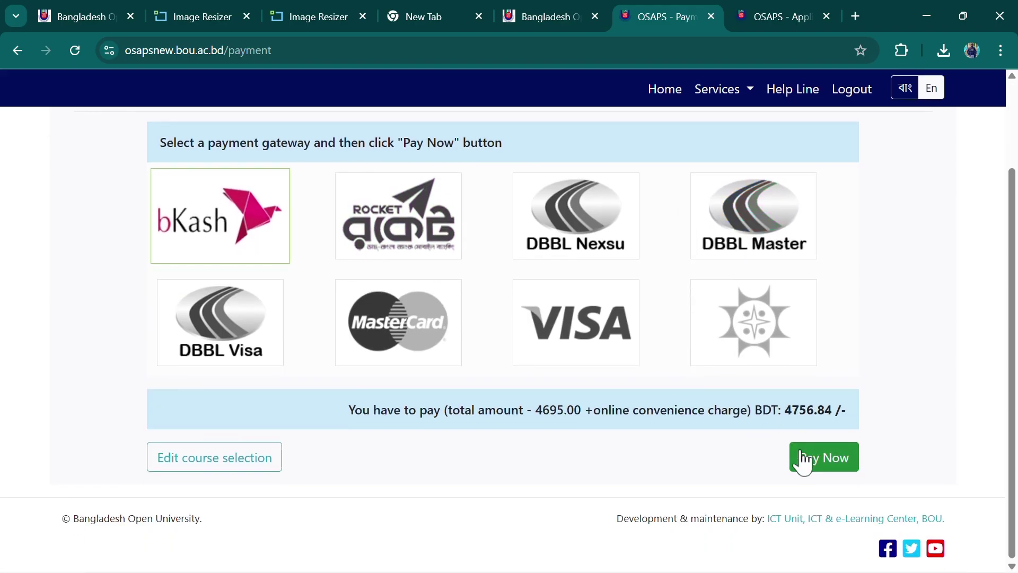
pyautogui.click(801, 460)
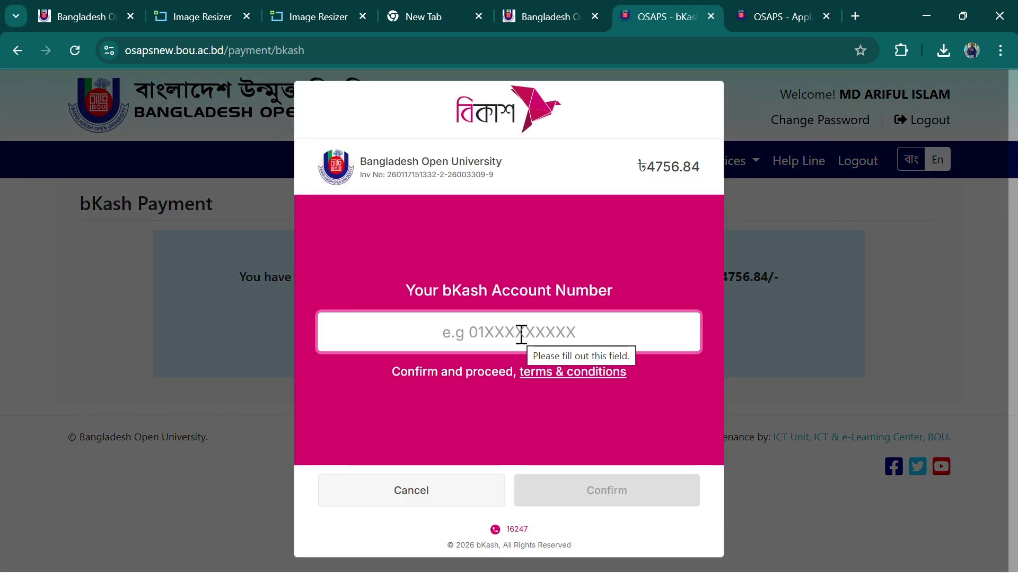
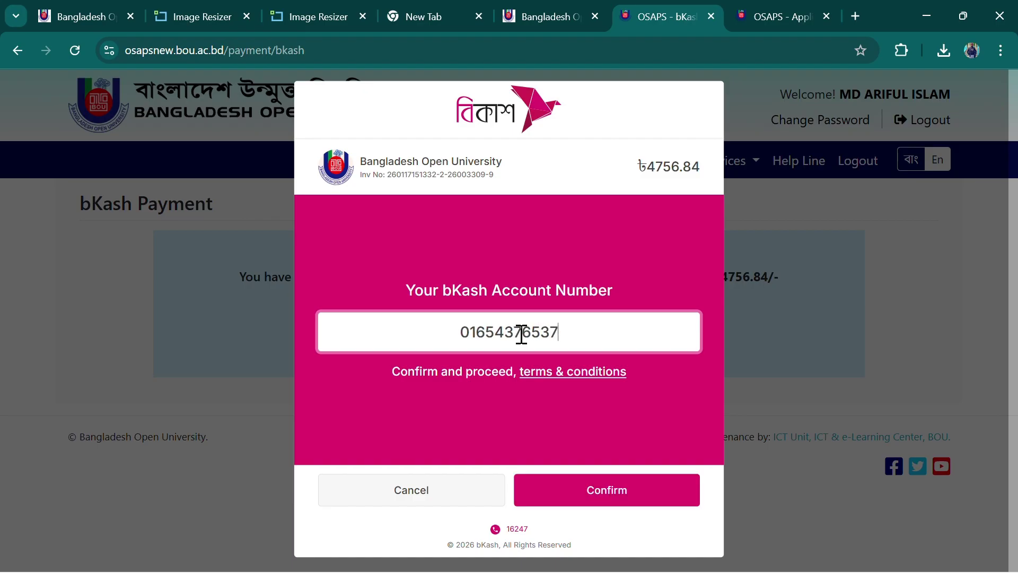
pyautogui.click(624, 495)
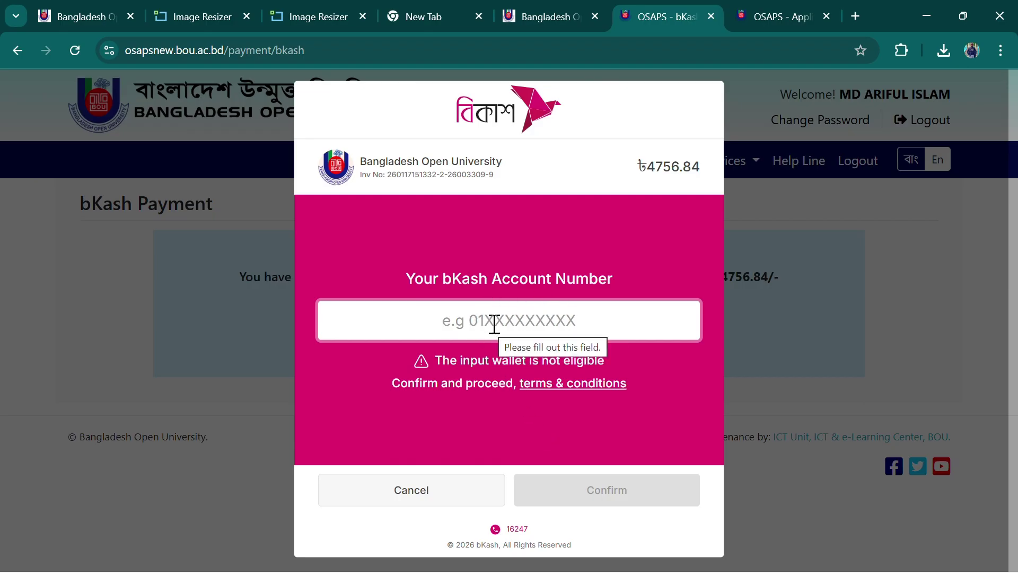
# Review the 4756.84 BDT amount, then cancel the ineligible bKash payment and confirm with Yes
pyautogui.click(528, 324)
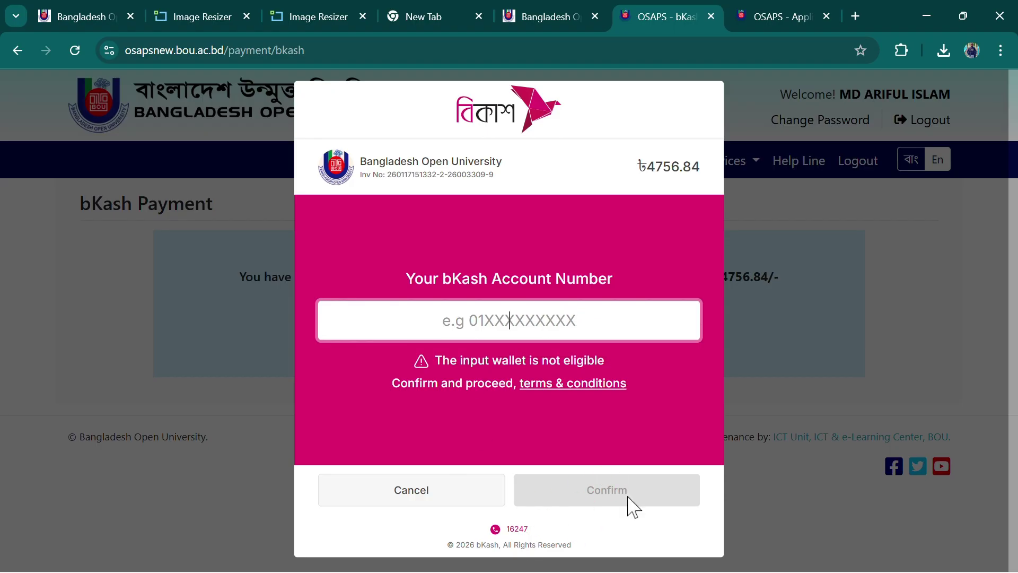
pyautogui.moveTo(647, 167); pyautogui.dragTo(688, 167)
pyautogui.click(666, 181)
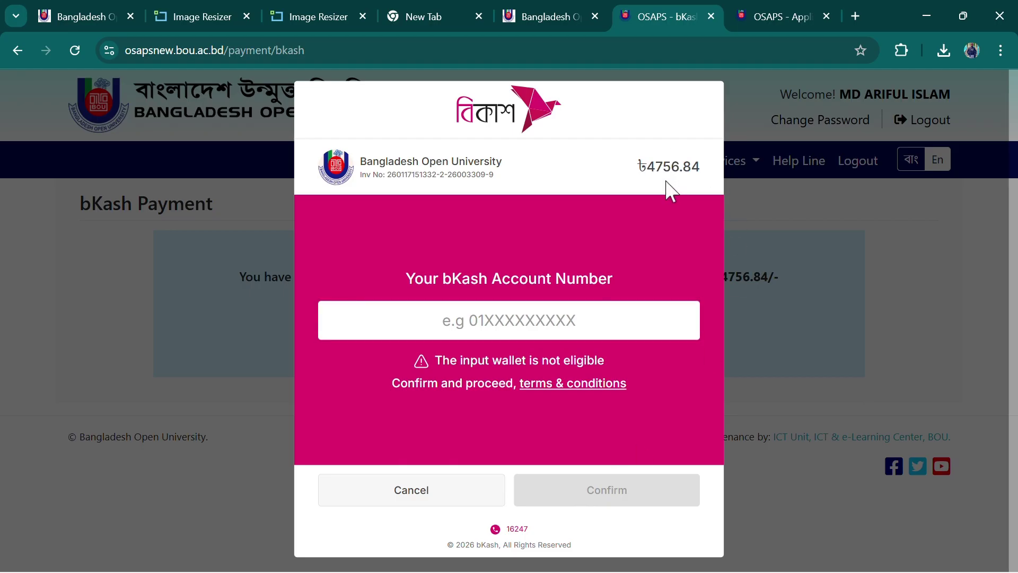
pyautogui.click(422, 506)
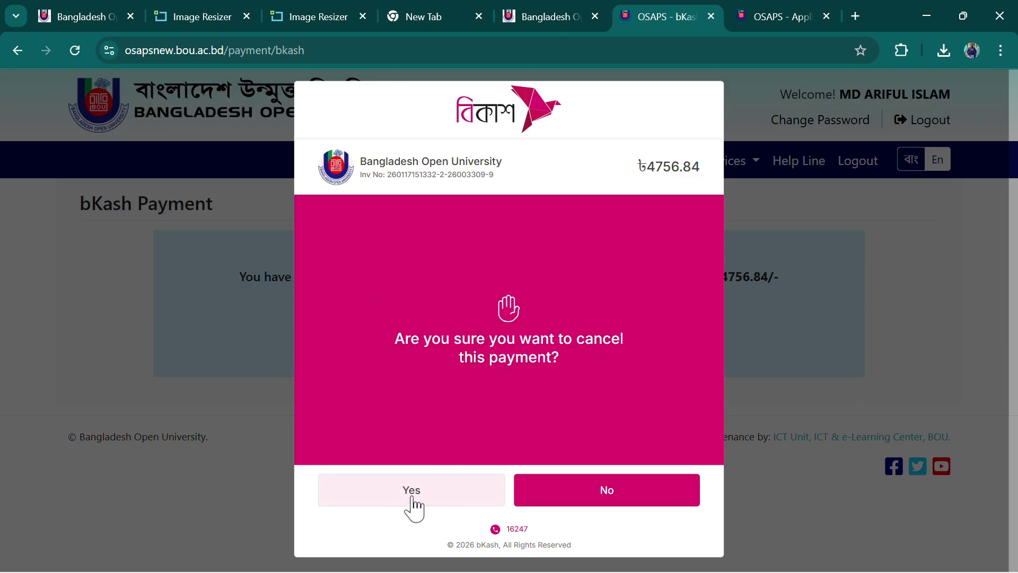
pyautogui.click(568, 501)
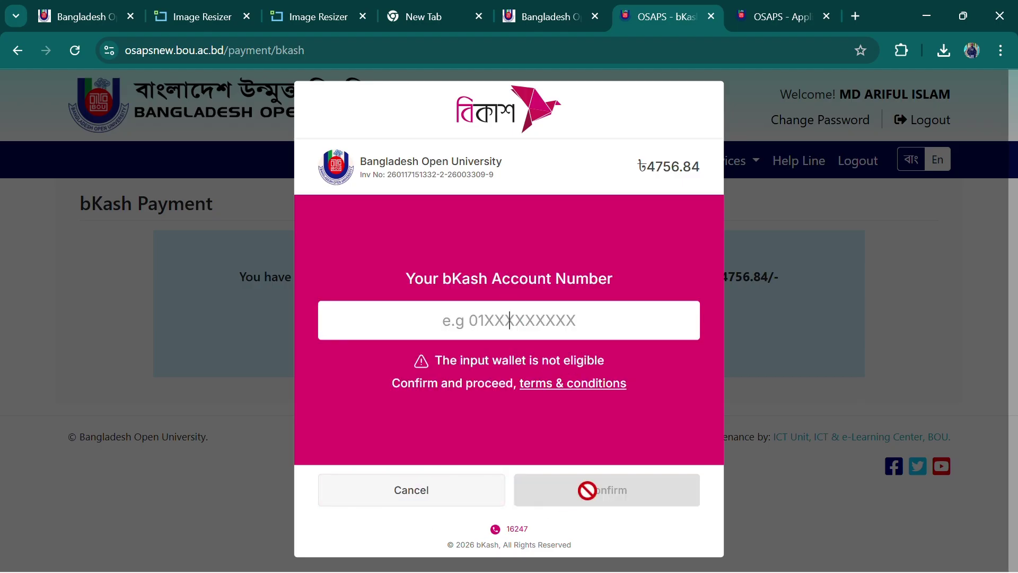
pyautogui.click(406, 494)
pyautogui.click(423, 501)
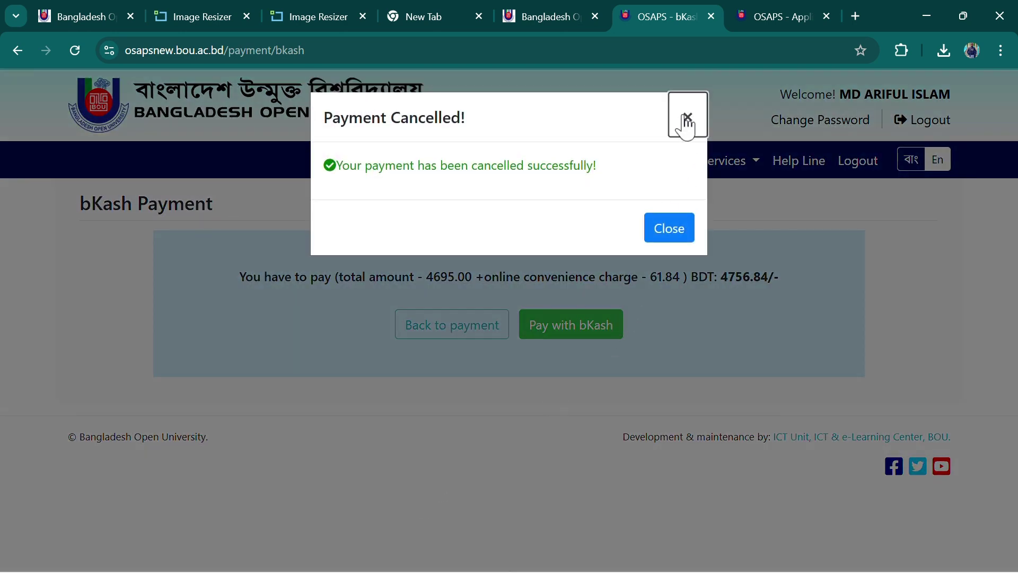
# Go back to the reopened bKash payment, cancel it again and dismiss the Payment Cancelled notice
pyautogui.click(687, 118)
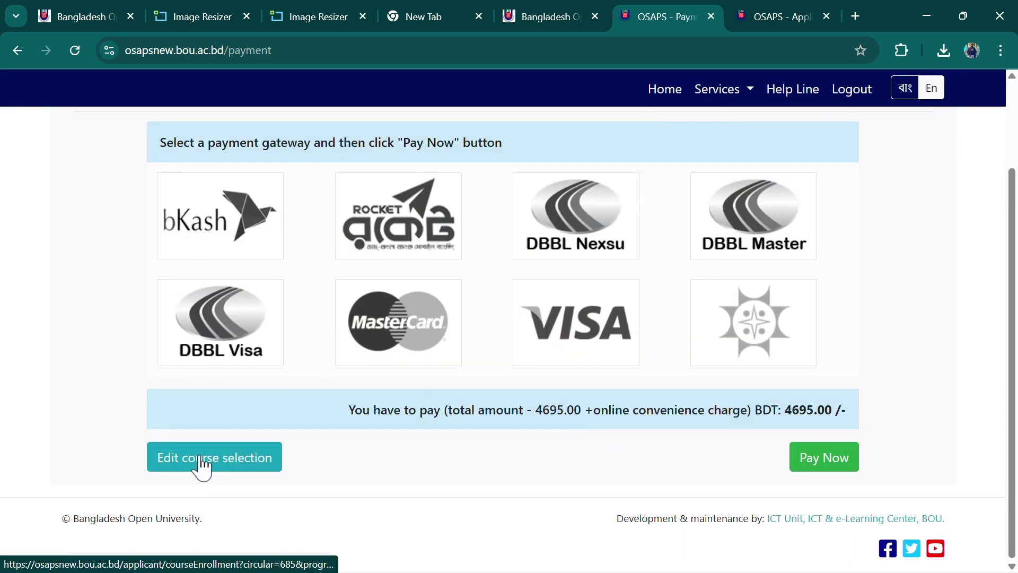
pyautogui.scroll(2, 433, 419)
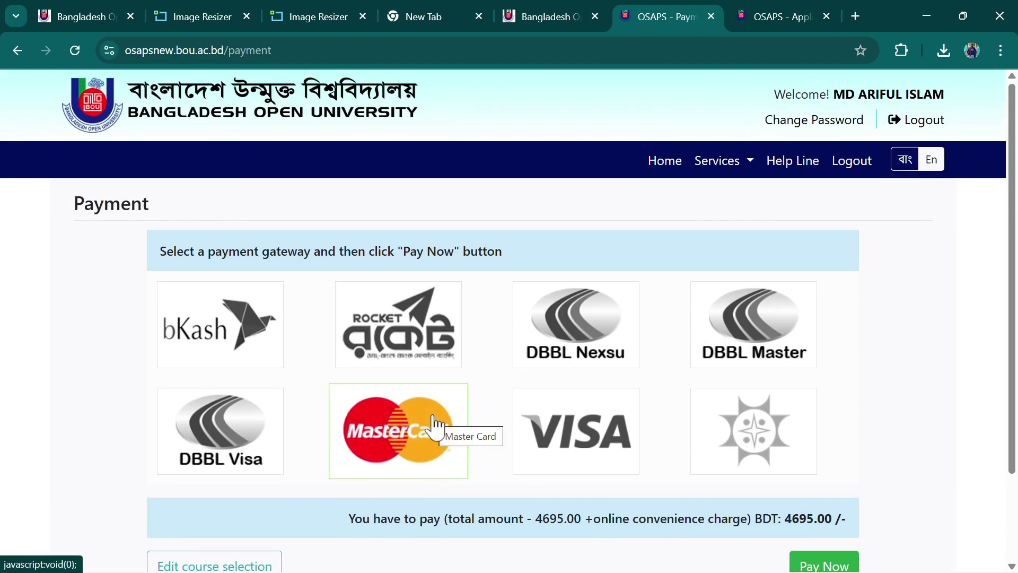
pyautogui.click(21, 49)
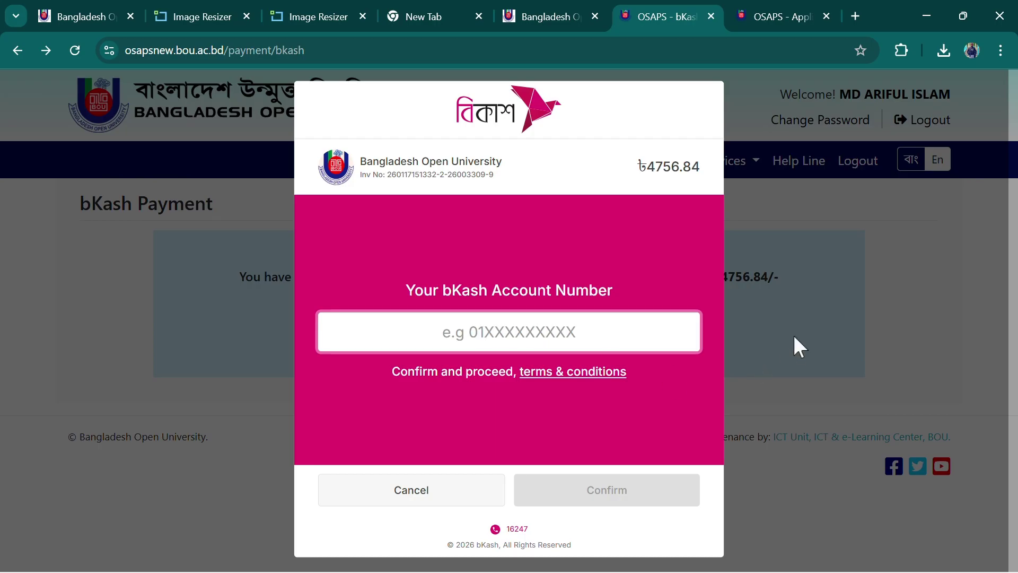
pyautogui.click(412, 502)
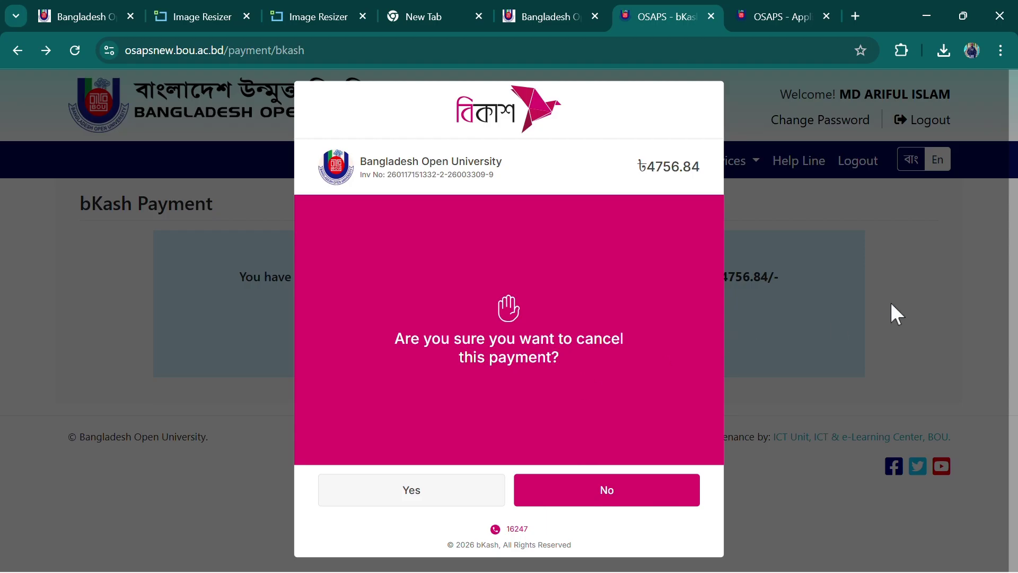
pyautogui.click(416, 496)
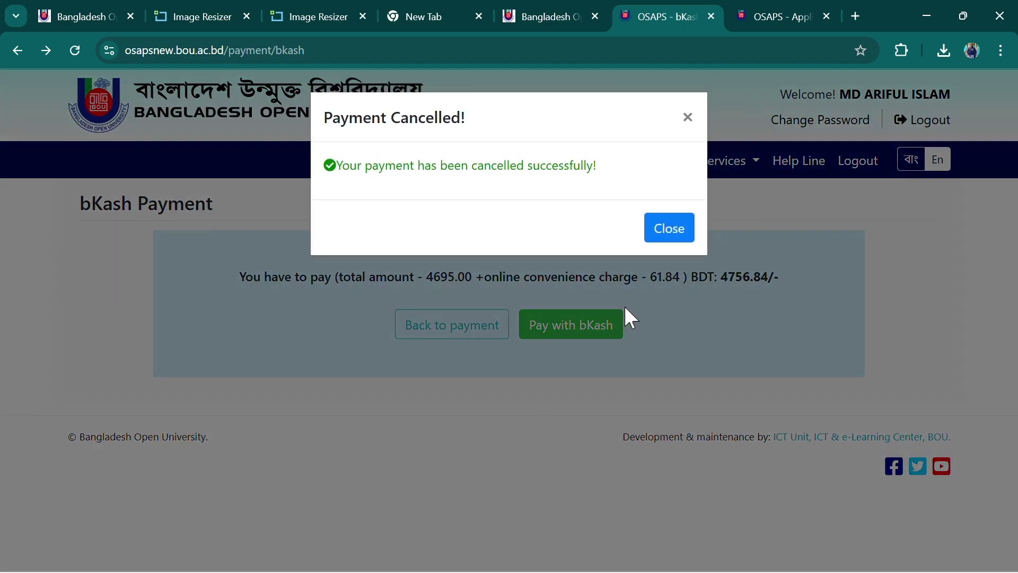
pyautogui.click(669, 230)
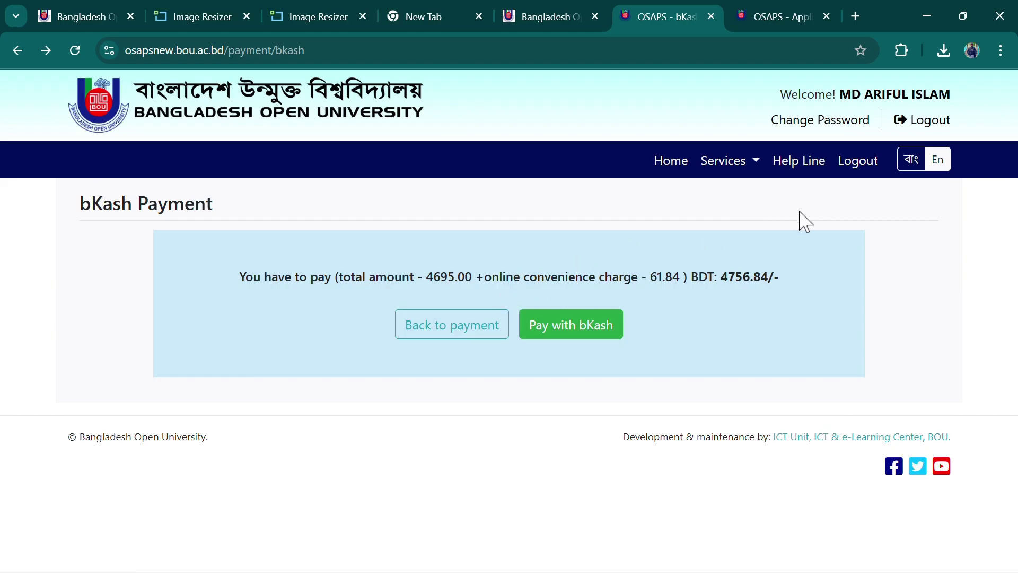
pyautogui.click(888, 101)
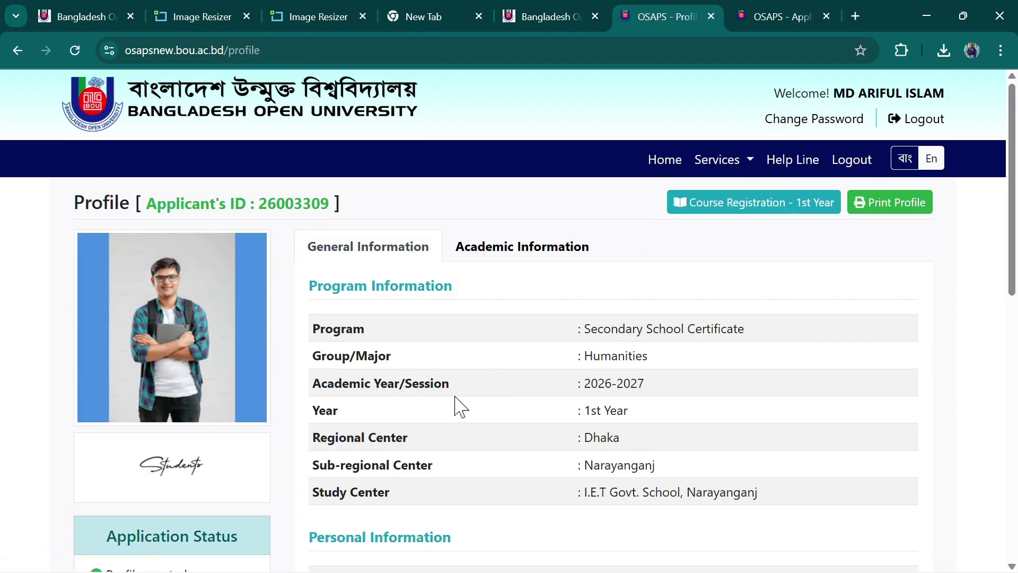
pyautogui.scroll(-5, 457, 408)
pyautogui.scroll(5, 750, 261)
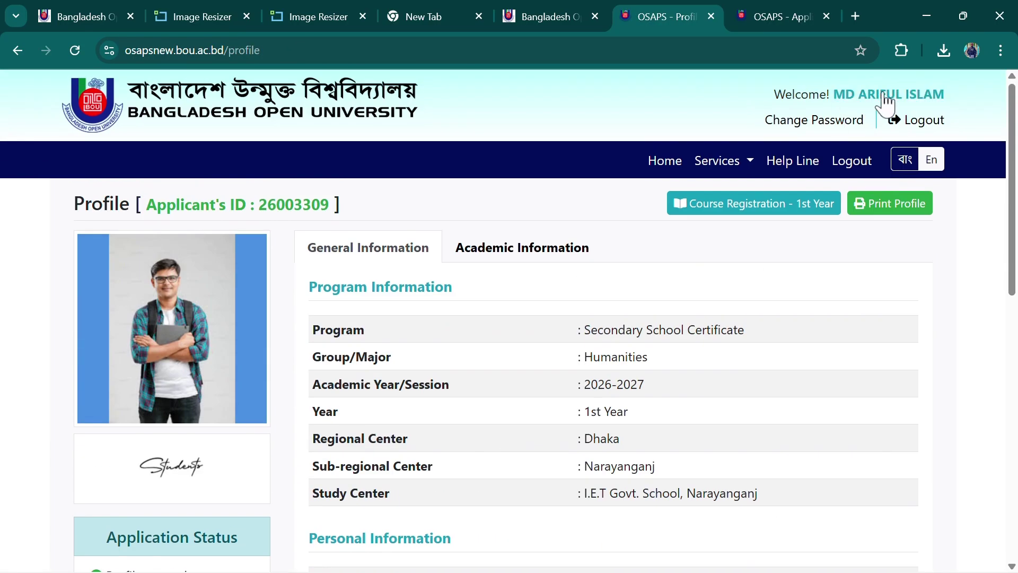
pyautogui.scroll(-10, 409, 346)
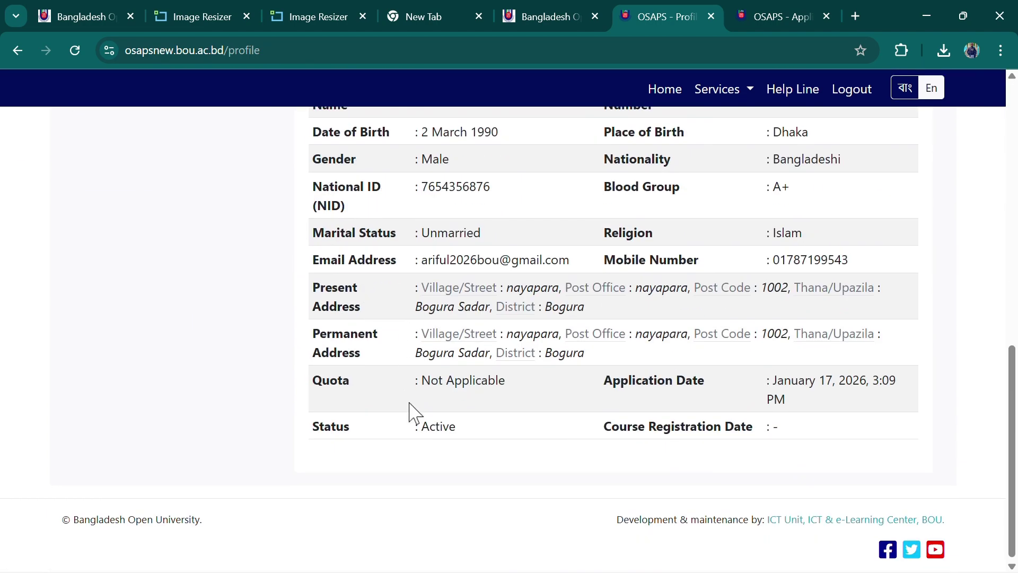
pyautogui.scroll(9, 412, 411)
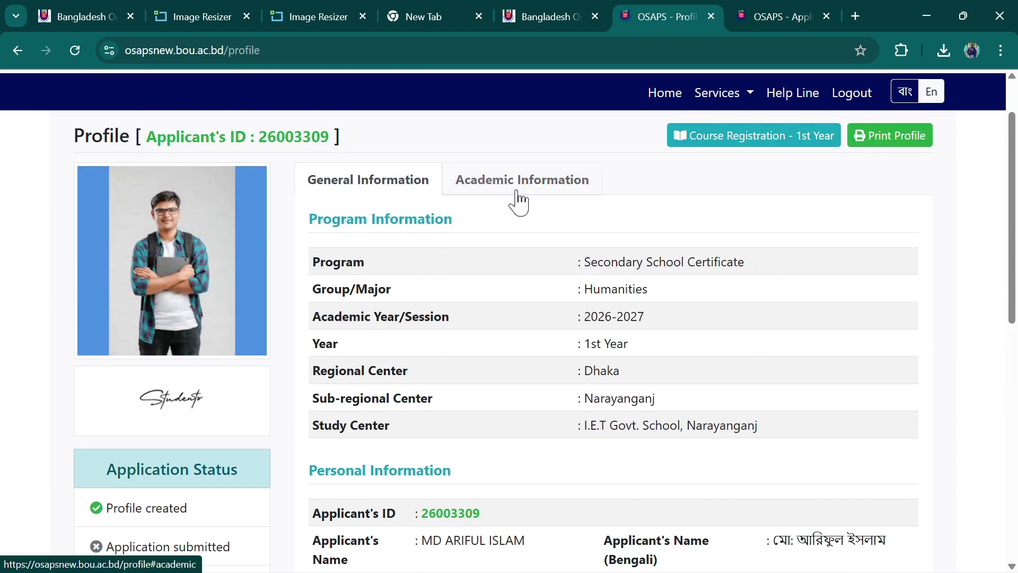
pyautogui.click(513, 180)
pyautogui.click(384, 183)
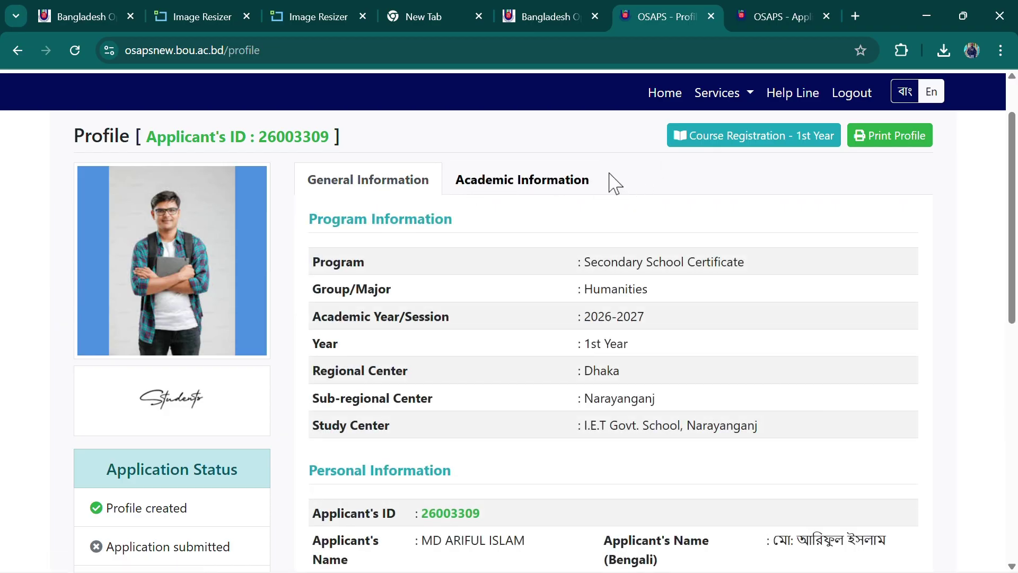
pyautogui.click(529, 190)
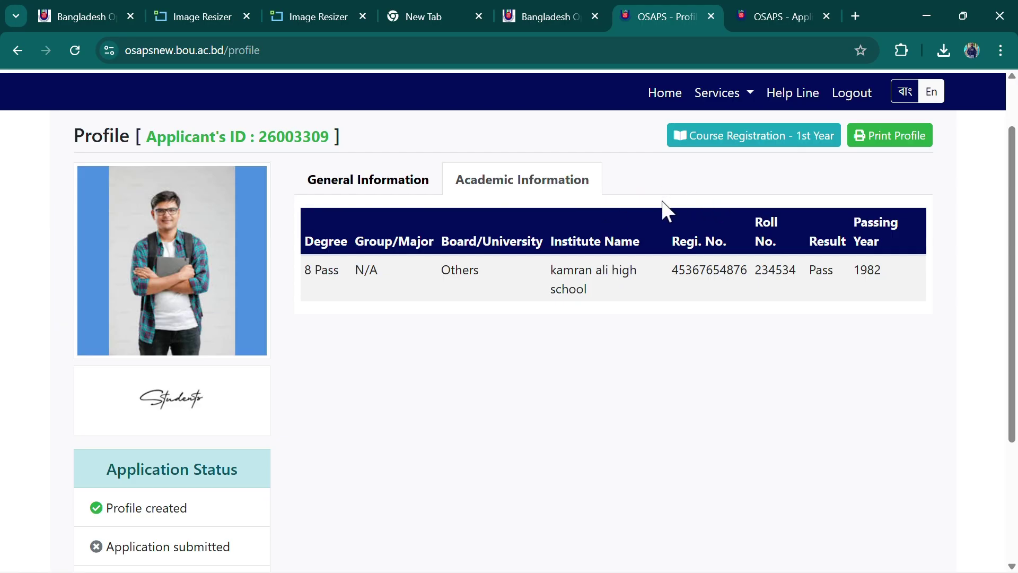
pyautogui.scroll(-3, 103, 484)
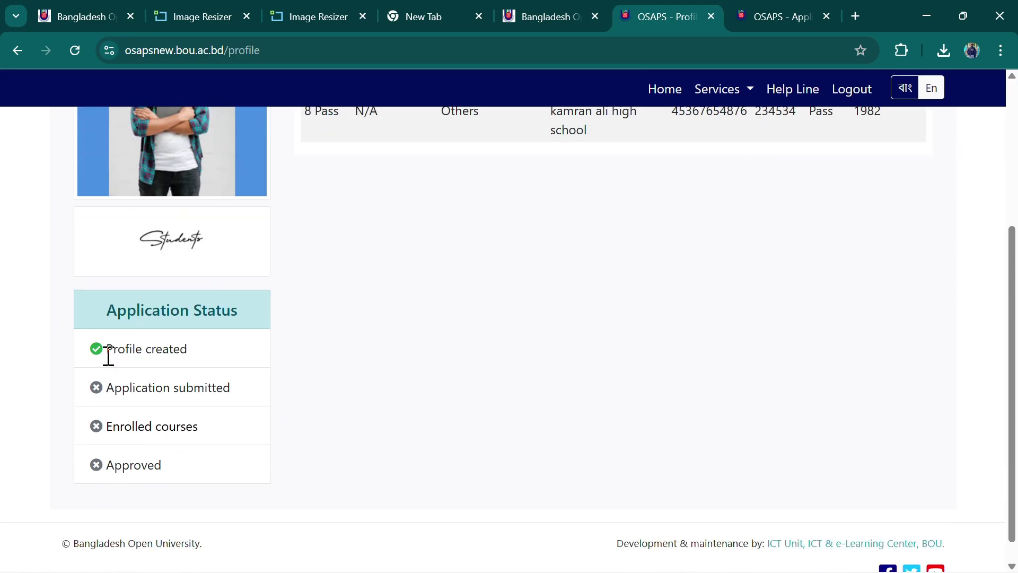
pyautogui.moveTo(108, 356); pyautogui.dragTo(185, 355)
pyautogui.moveTo(113, 391); pyautogui.dragTo(225, 391)
pyautogui.click(258, 395)
pyautogui.moveTo(111, 459); pyautogui.dragTo(191, 469)
pyautogui.click(212, 463)
pyautogui.scroll(5, 213, 463)
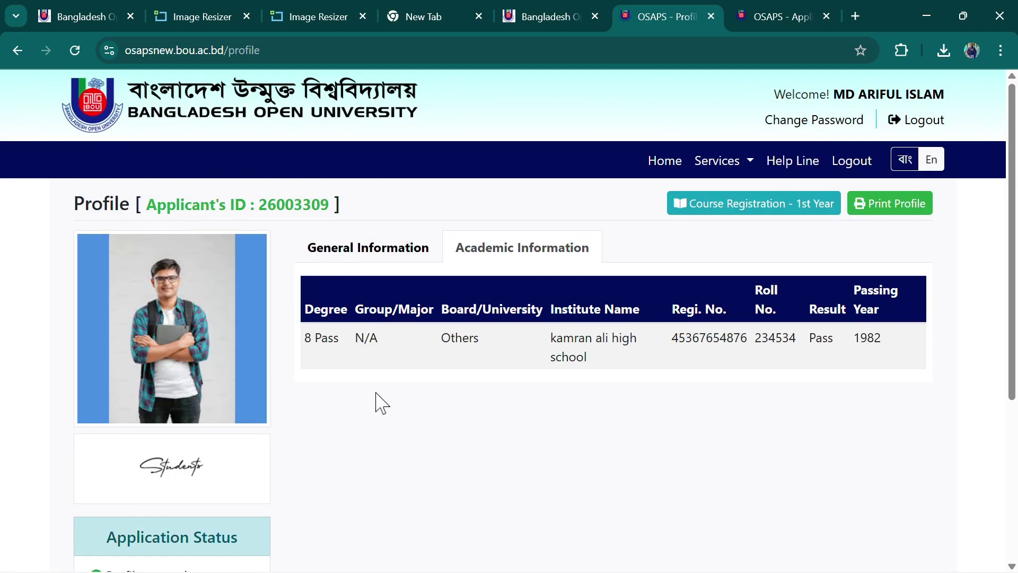
pyautogui.scroll(-3, 384, 399)
pyautogui.scroll(3, 377, 398)
pyautogui.click(361, 256)
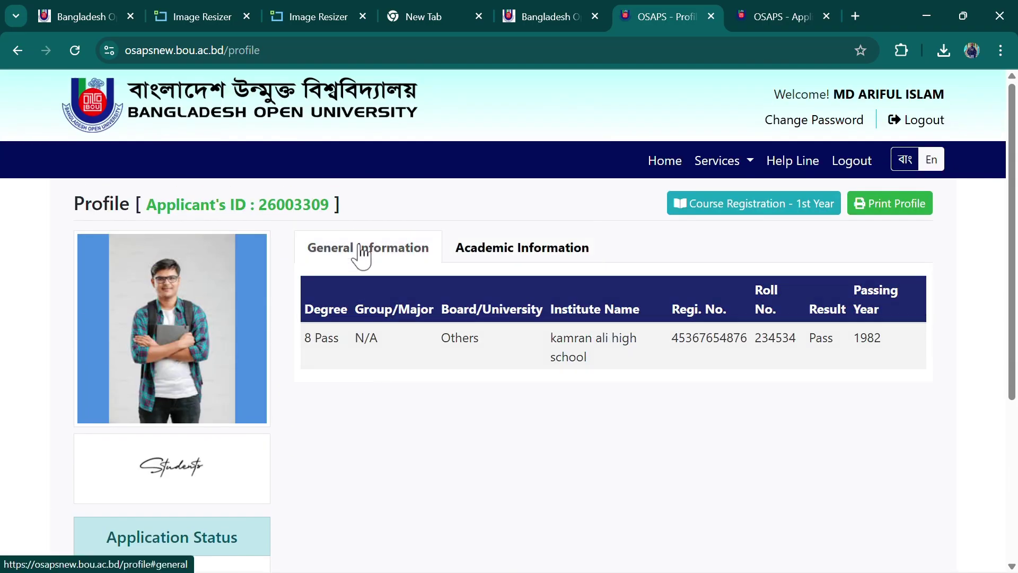
pyautogui.click(499, 248)
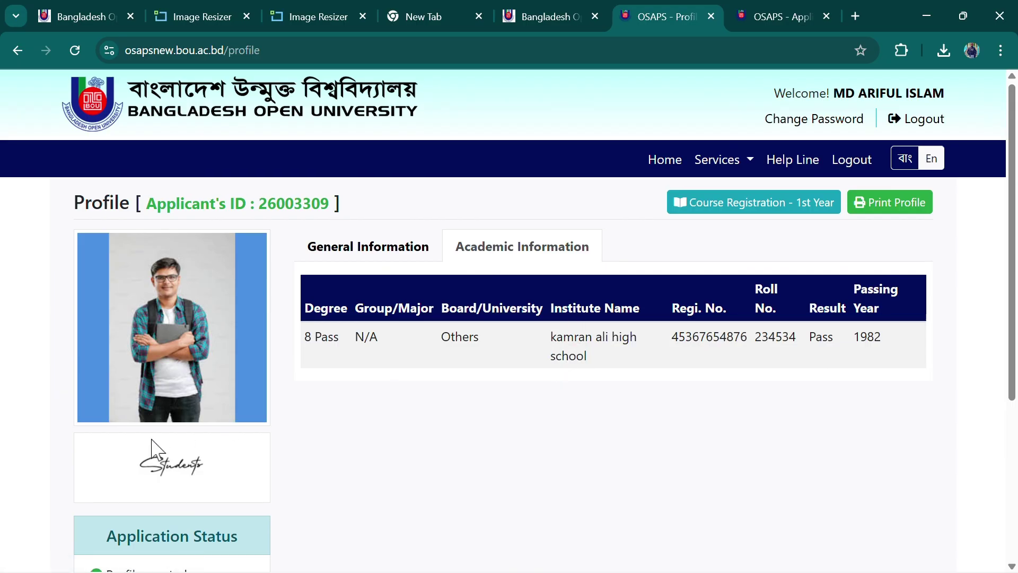
pyautogui.scroll(-3, 157, 455)
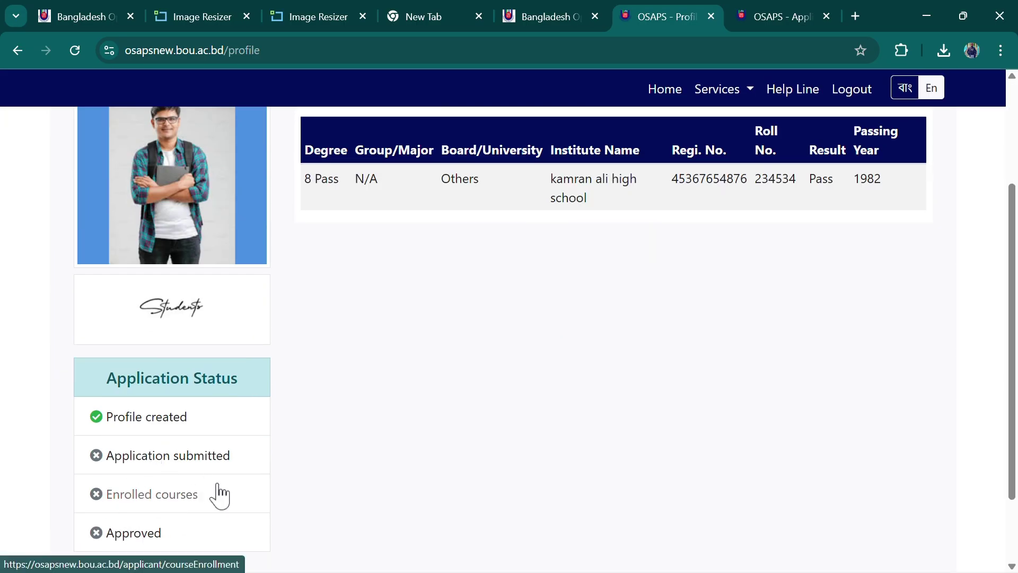
pyautogui.scroll(2, 286, 465)
pyautogui.scroll(-3, 249, 465)
pyautogui.scroll(3, 205, 459)
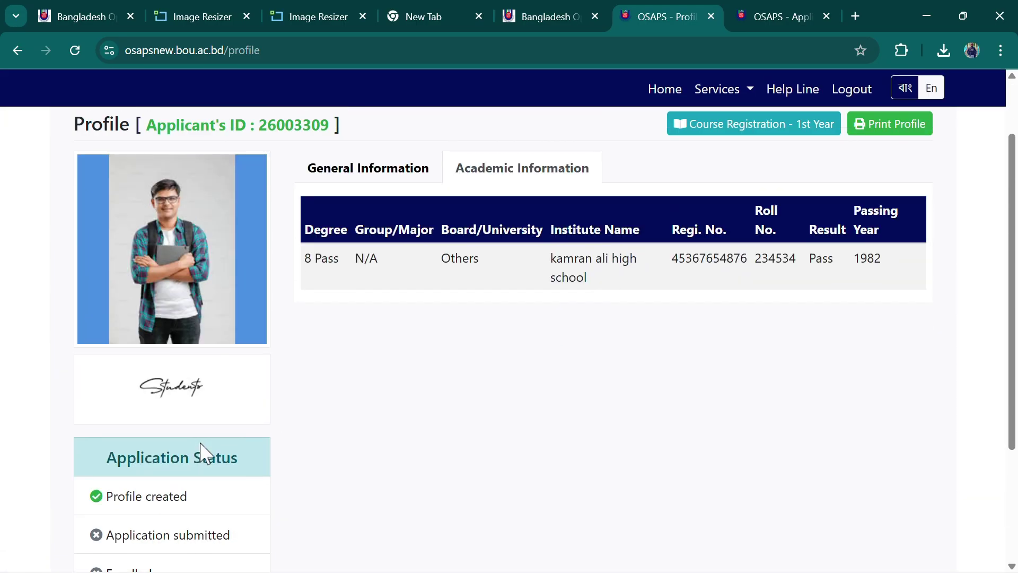
pyautogui.scroll(2, 211, 450)
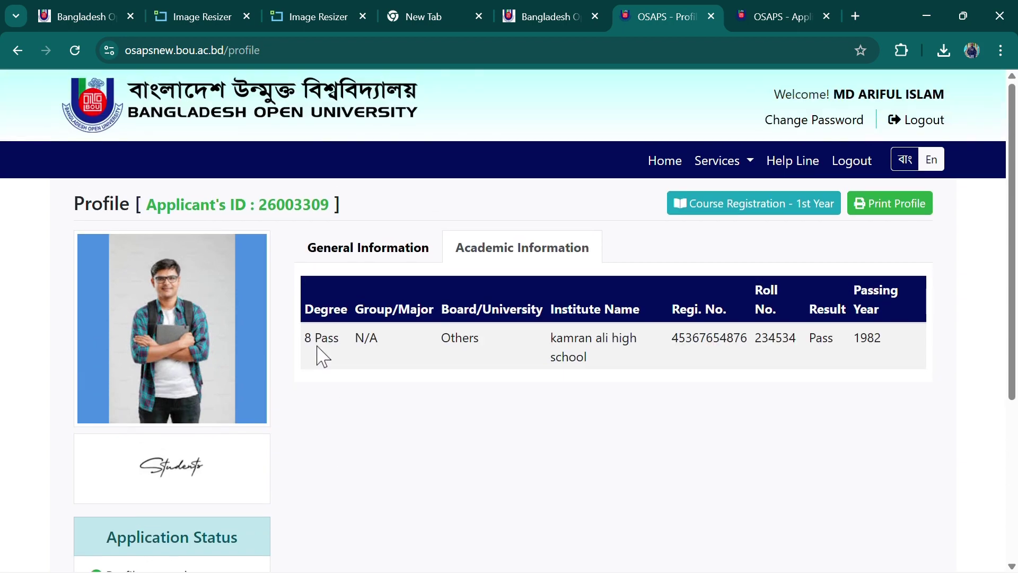
pyautogui.click(386, 254)
pyautogui.scroll(-10, 477, 466)
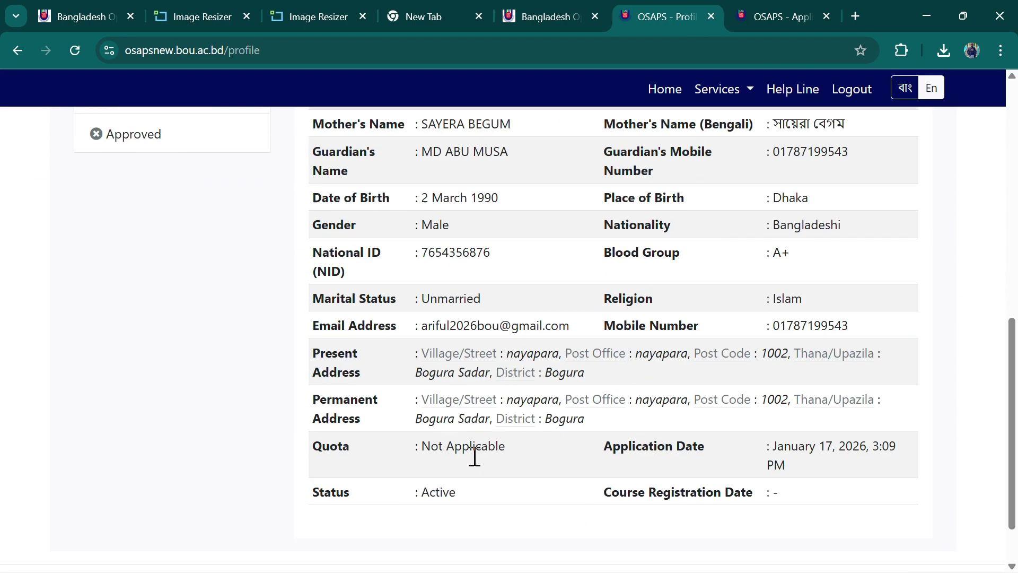
pyautogui.scroll(15, 472, 467)
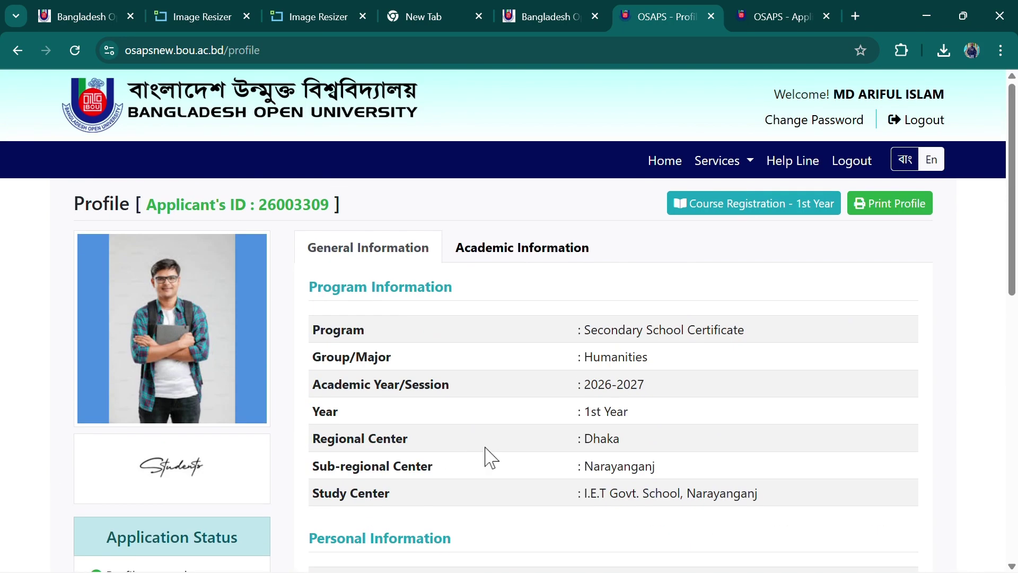
# Print the profile to a one-page Application Form PDF, then return to the academic qualifications section
pyautogui.click(895, 204)
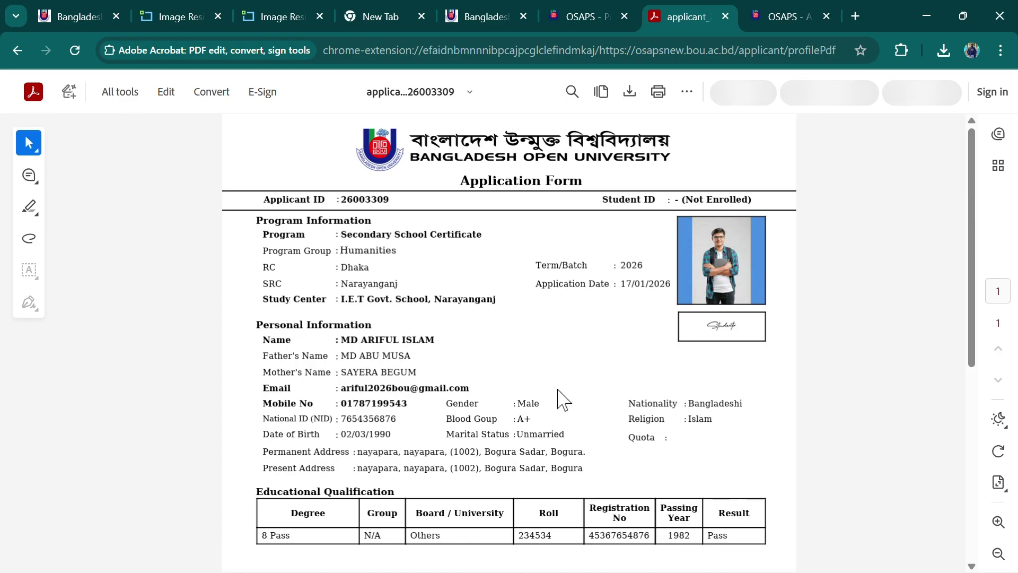
pyautogui.scroll(-7, 630, 491)
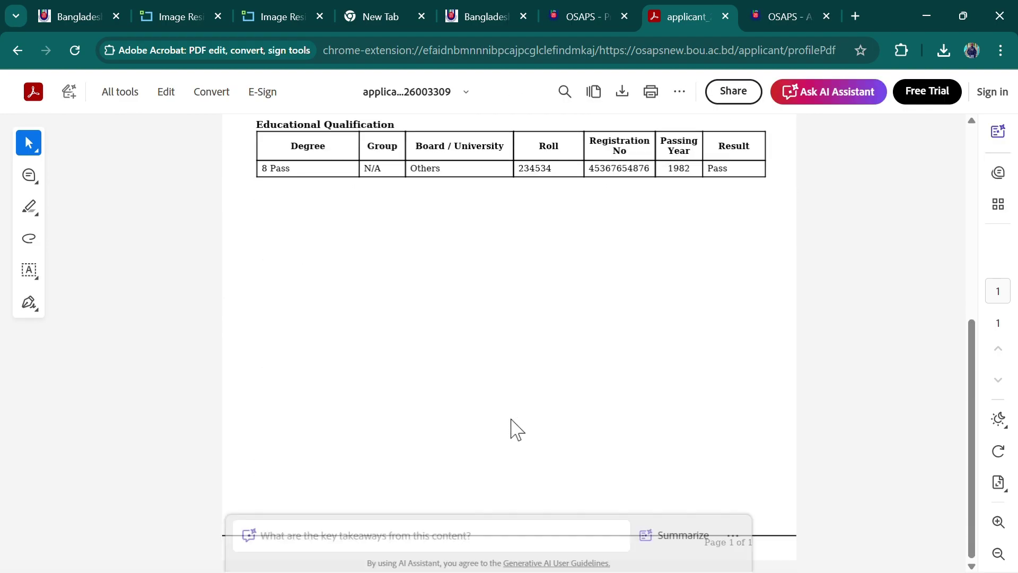
pyautogui.scroll(7, 509, 313)
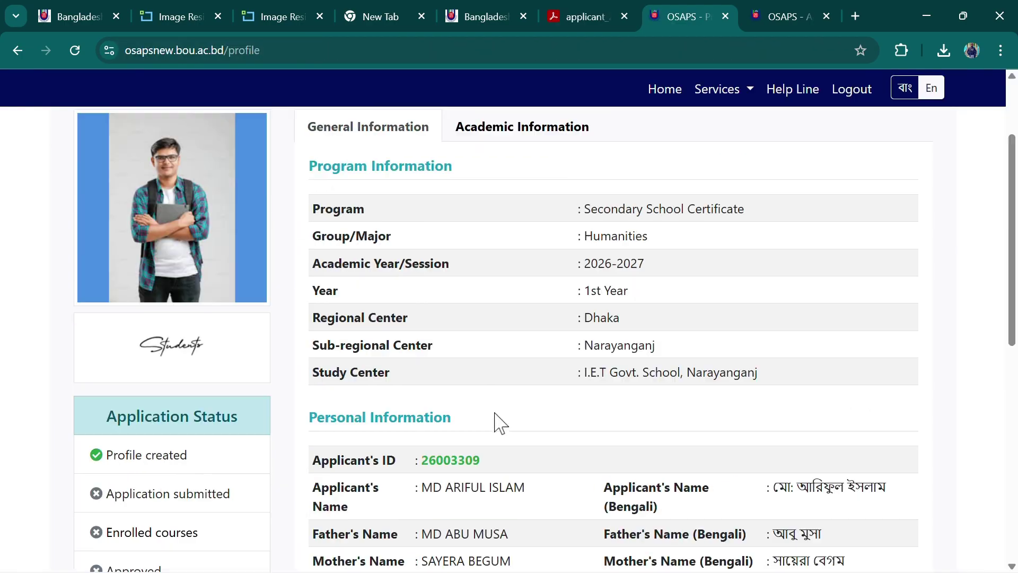
pyautogui.scroll(3, 495, 413)
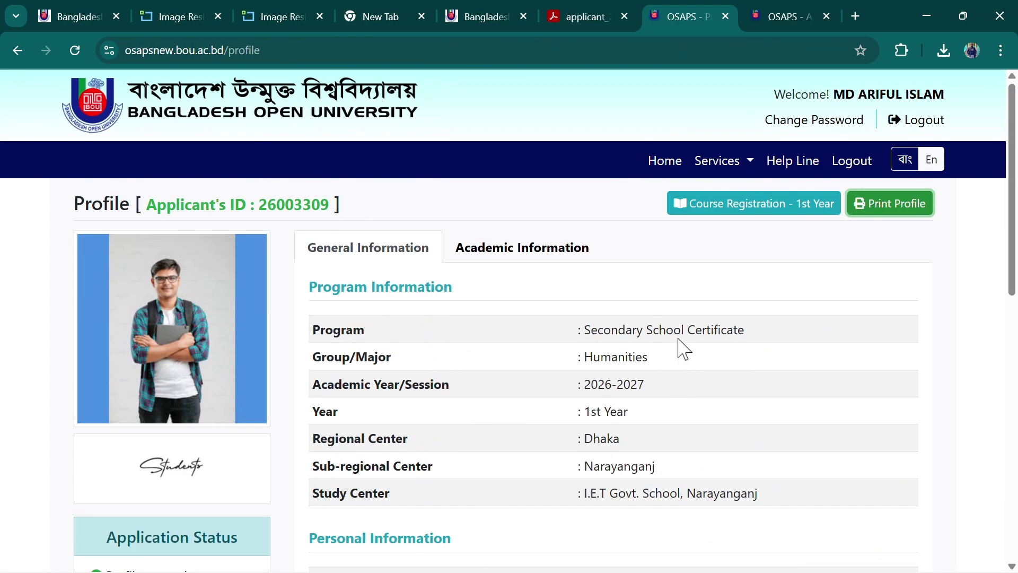
pyautogui.click(532, 246)
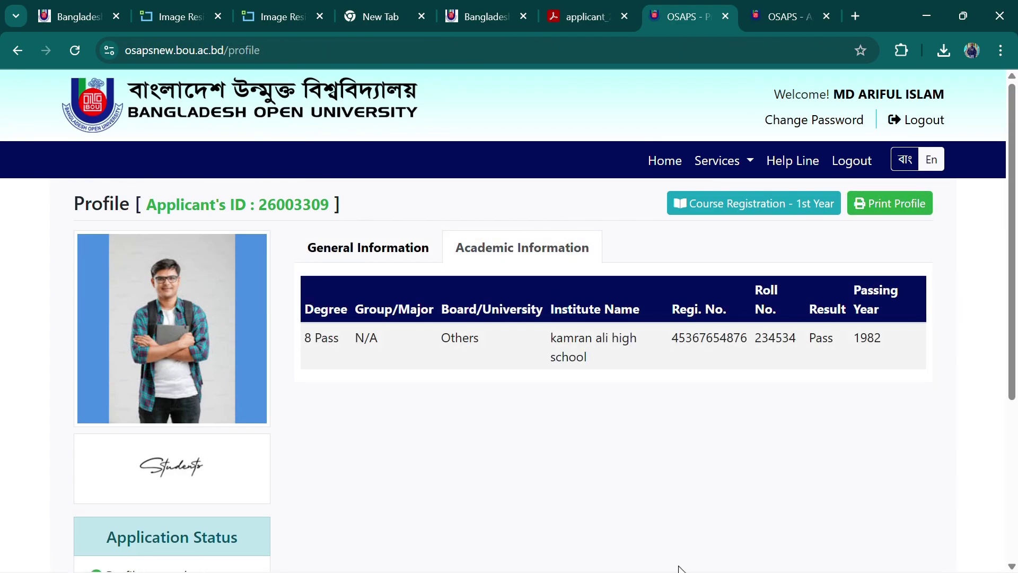
# Scroll the profile to check the 8 Pass academic record and the pending Application Status items
pyautogui.scroll(-5, 480, 488)
pyautogui.scroll(5, 483, 485)
pyautogui.scroll(-5, 497, 471)
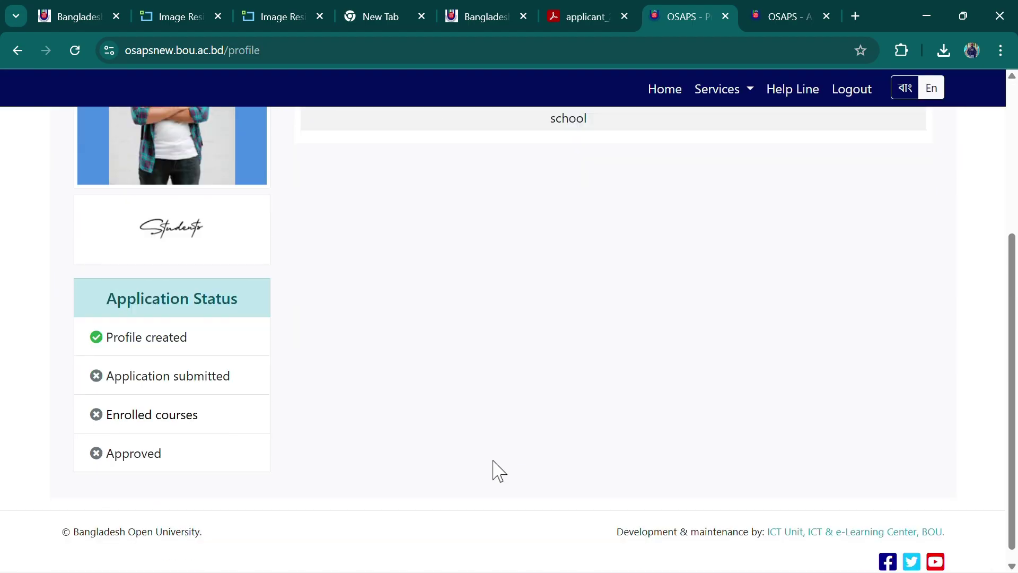
pyautogui.scroll(5, 497, 471)
pyautogui.scroll(-3, 497, 471)
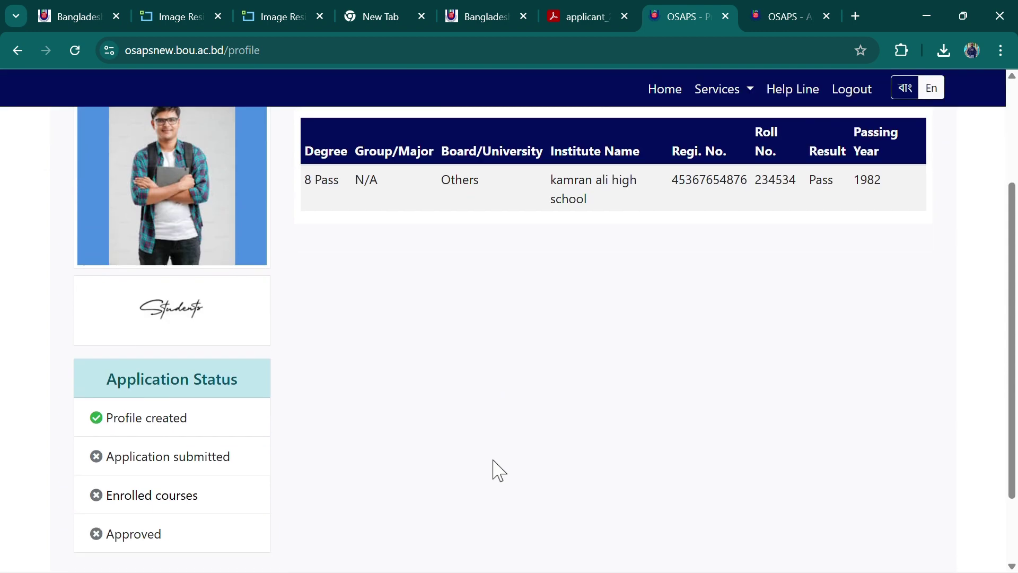
pyautogui.scroll(3, 498, 471)
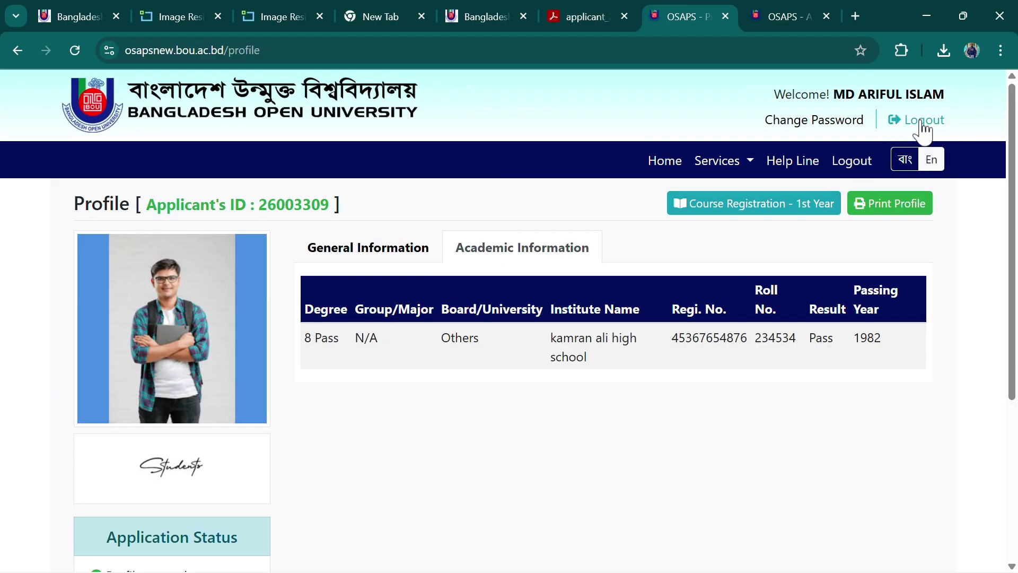
# Log out, open the OSAPS Learner Login form, and minimize Chrome to the desktop
pyautogui.click(902, 130)
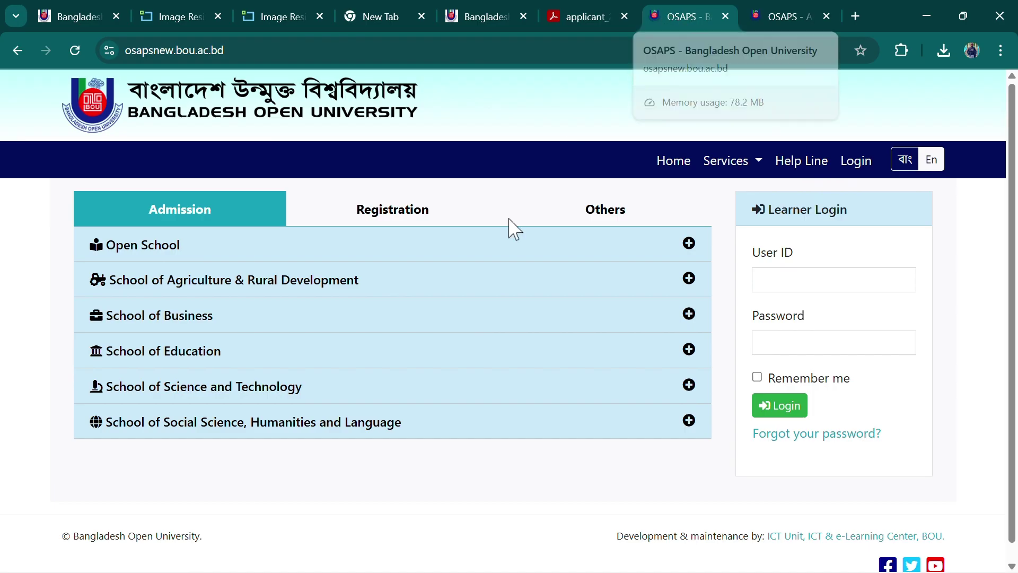
pyautogui.click(863, 164)
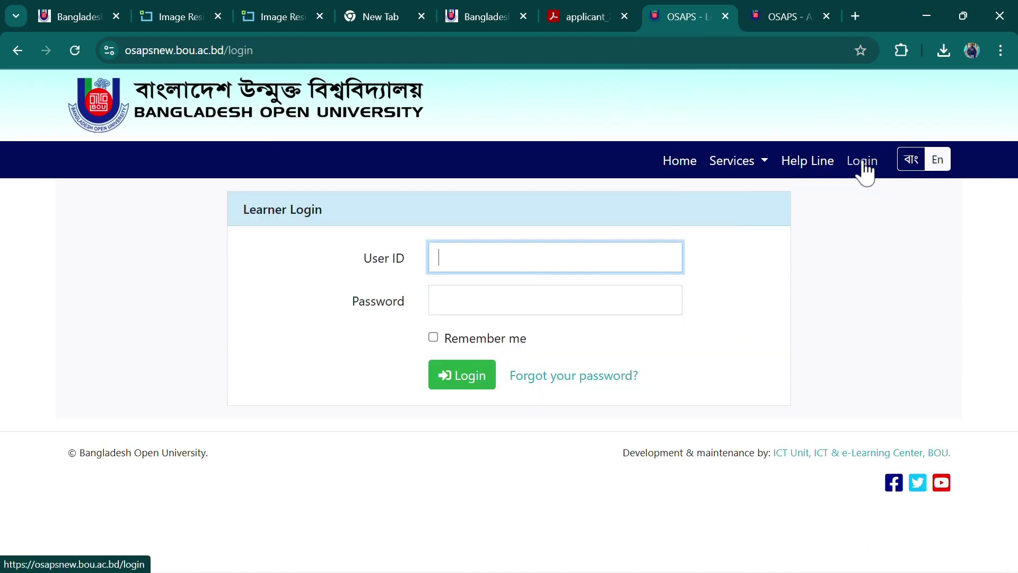
pyautogui.click(466, 312)
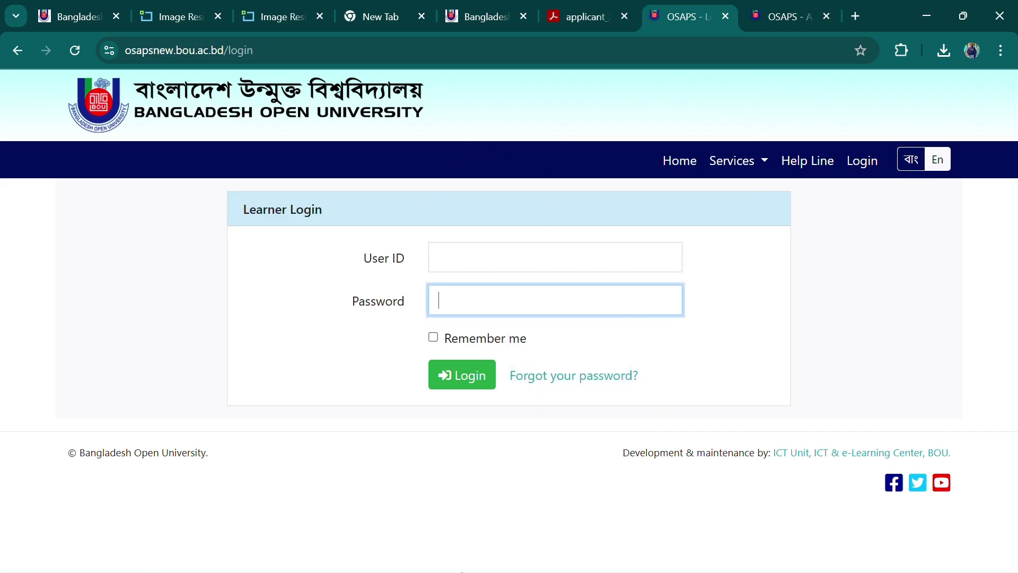
pyautogui.click(927, 15)
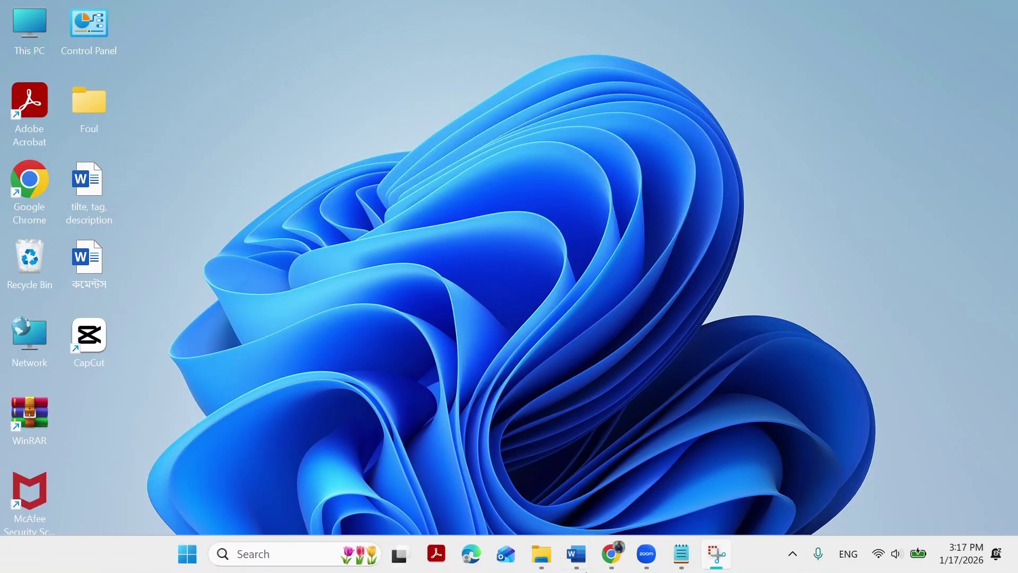
# Copy the login ID from the Important note and enter it in the OSAPS User ID field
pyautogui.moveTo(583, 539)
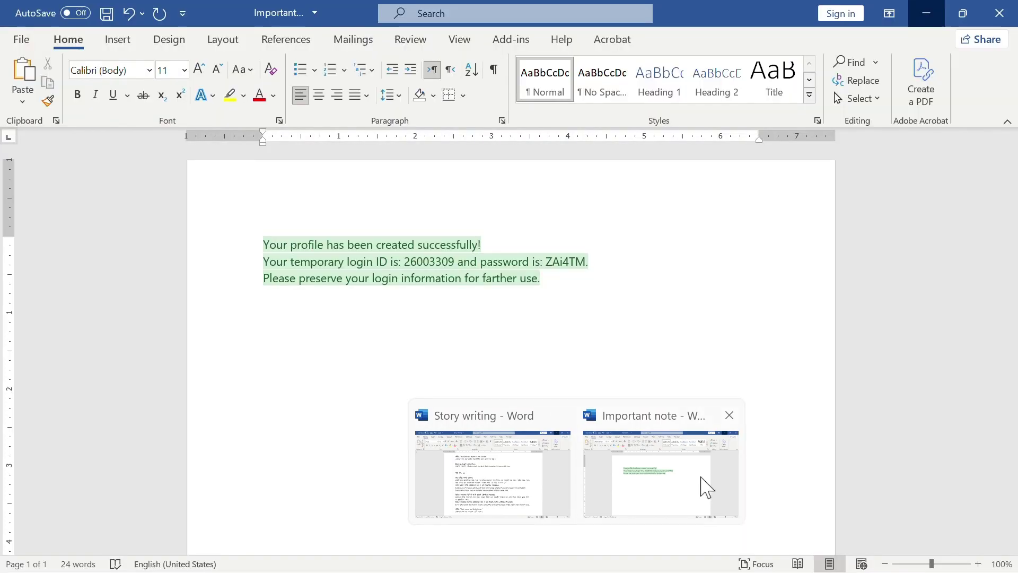
pyautogui.click(707, 485)
pyautogui.doubleClick(432, 262)
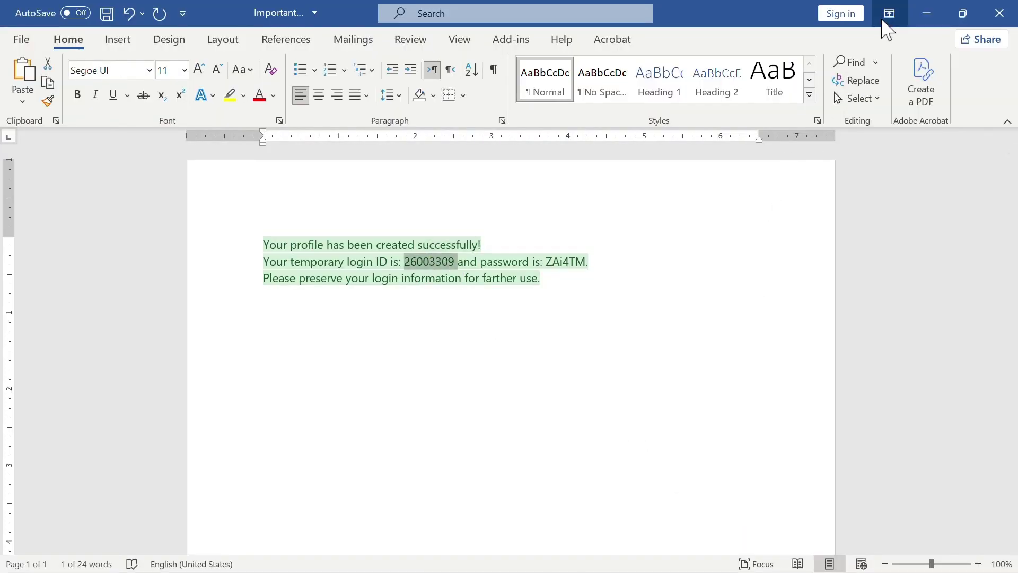
pyautogui.click(925, 16)
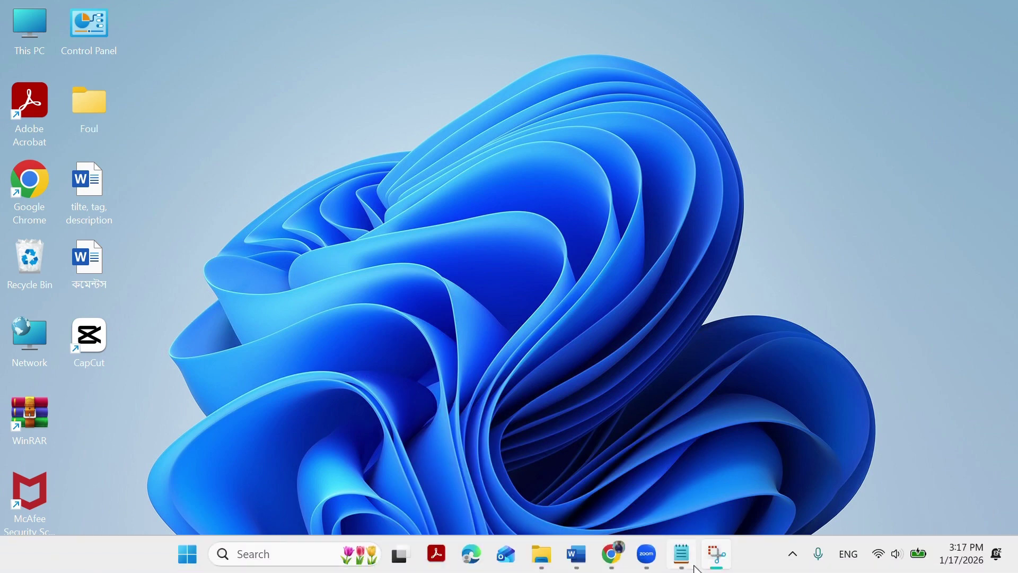
pyautogui.click(613, 525)
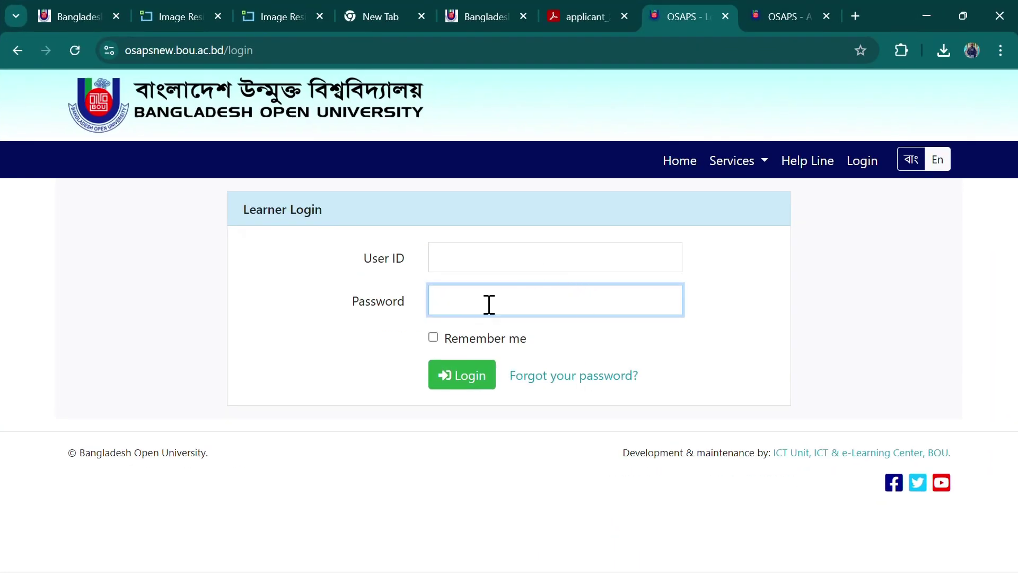
pyautogui.click(479, 252)
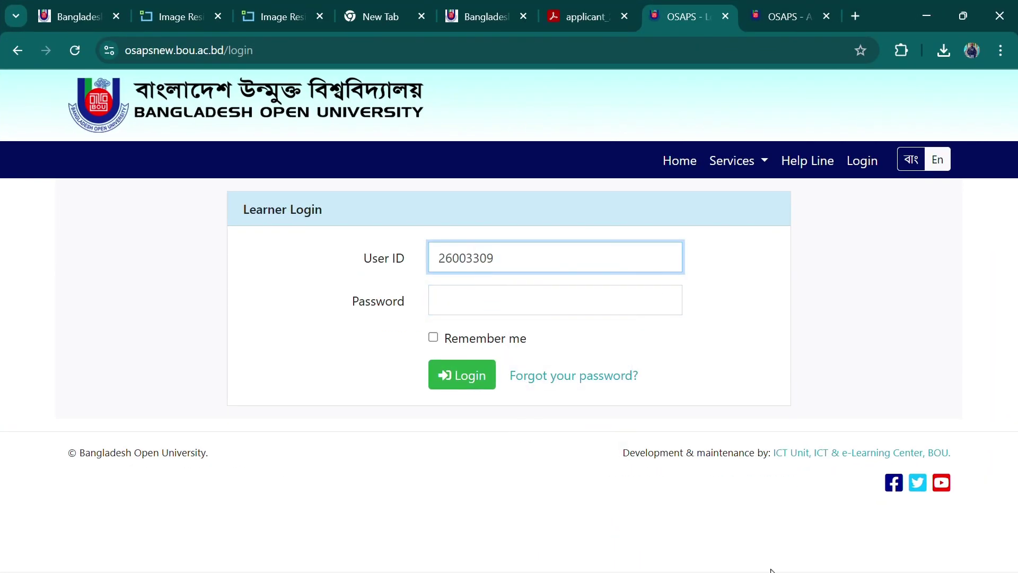
# Copy the account password from the Important note and focus the login page's Password field
pyautogui.click(928, 15)
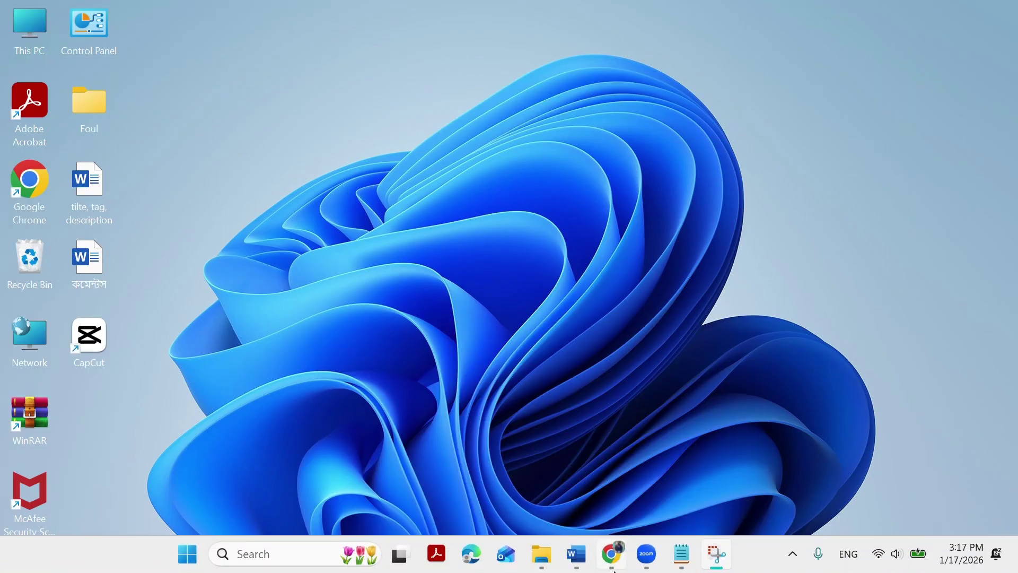
pyautogui.moveTo(576, 554)
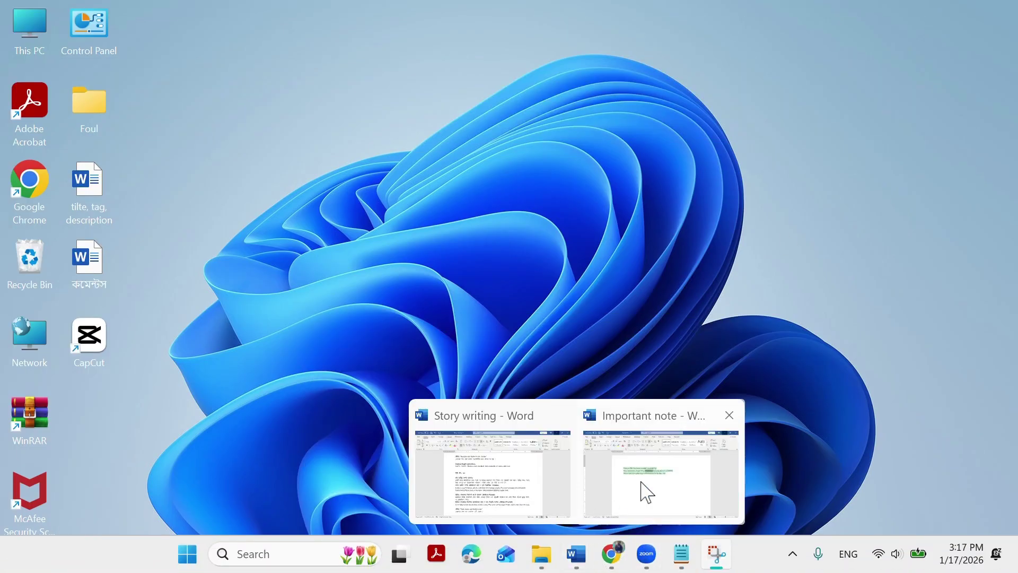
pyautogui.click(643, 485)
pyautogui.click(561, 262)
pyautogui.doubleClick(562, 262)
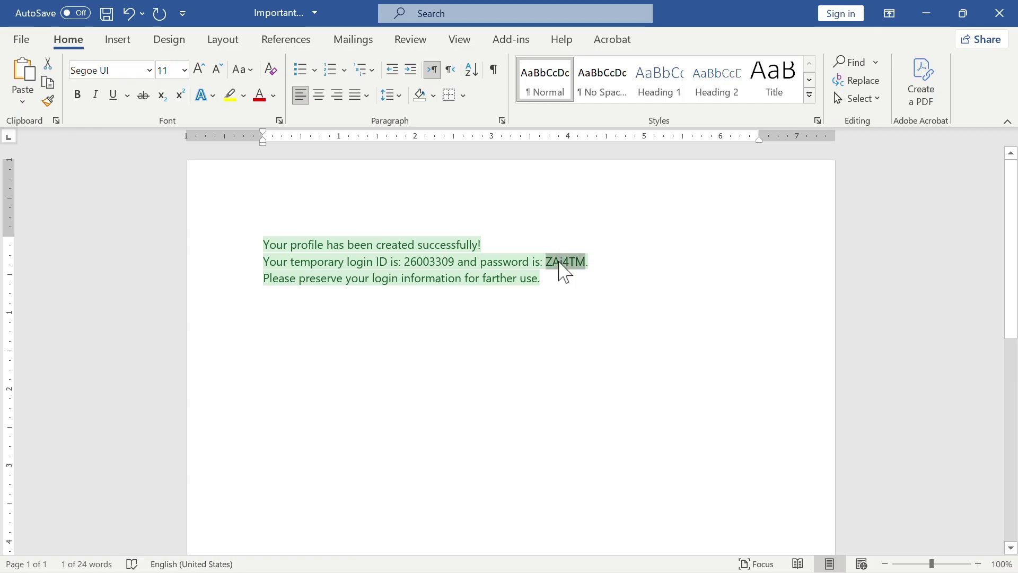
pyautogui.click(926, 13)
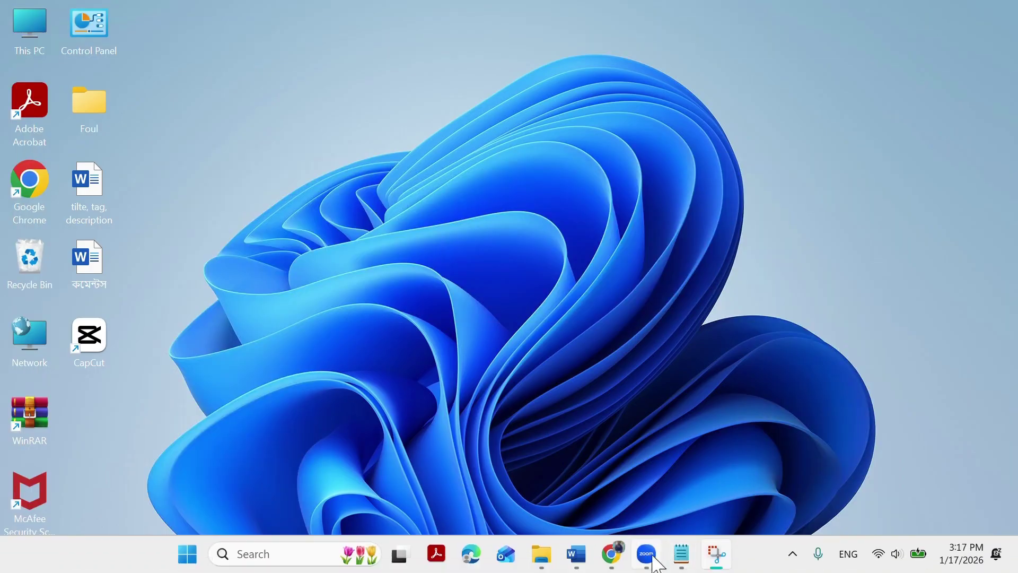
pyautogui.click(630, 562)
pyautogui.click(496, 306)
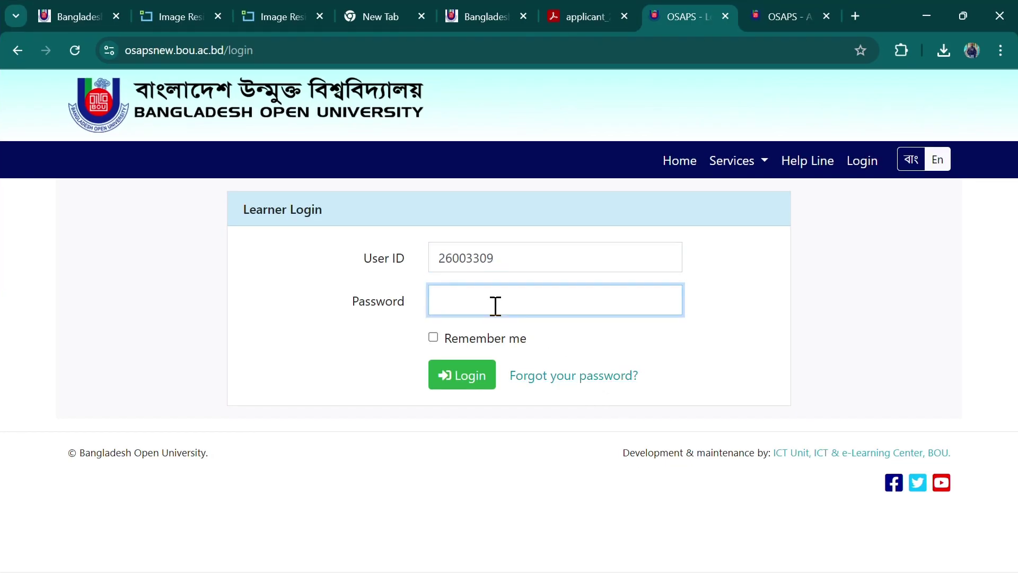
# Log back in to OSAPS and scroll through the profile's program and General Information
pyautogui.click(462, 379)
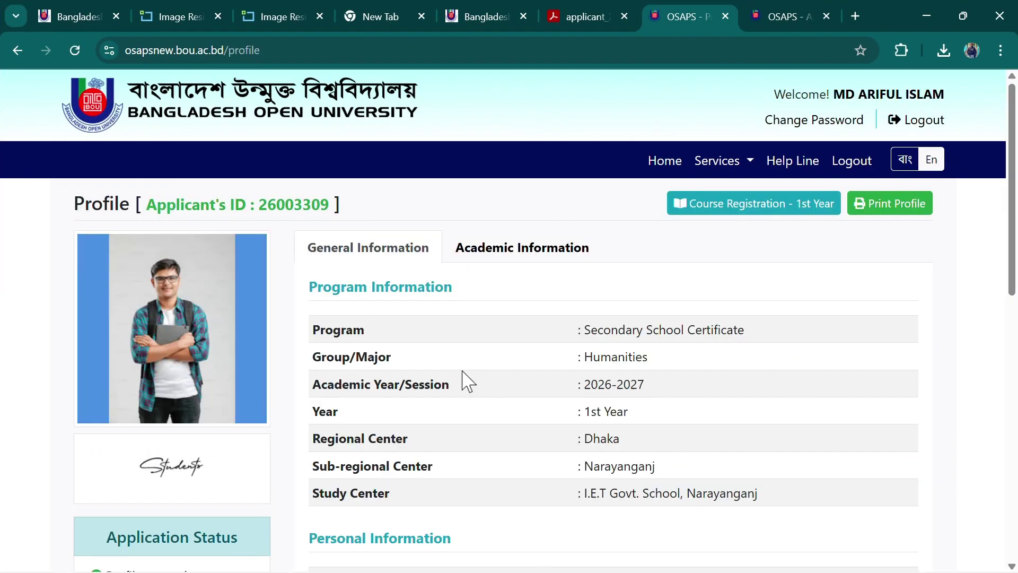
pyautogui.scroll(-13, 392, 424)
pyautogui.scroll(13, 416, 425)
pyautogui.scroll(-7, 424, 432)
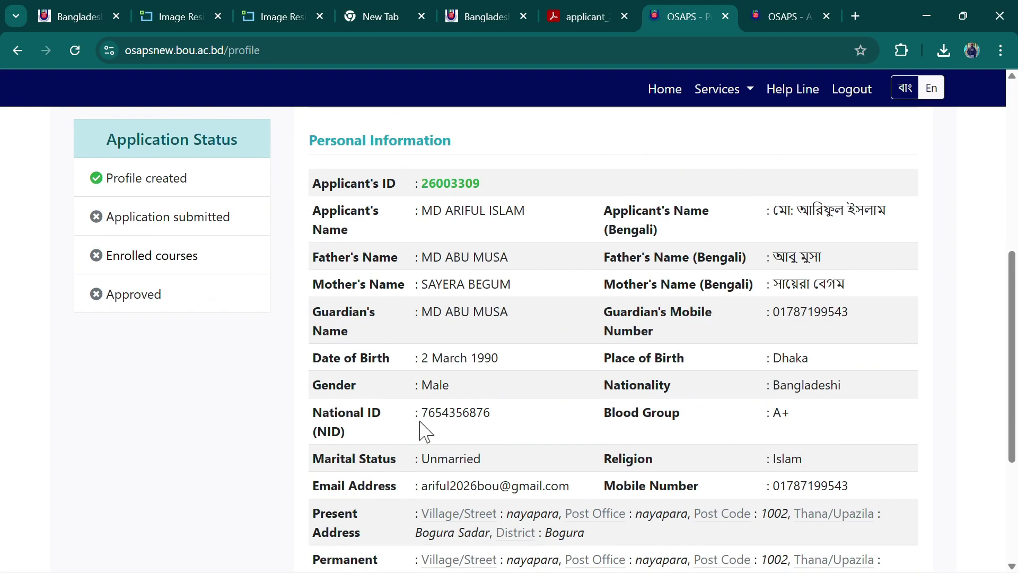
pyautogui.scroll(7, 631, 445)
pyautogui.scroll(-10, 632, 445)
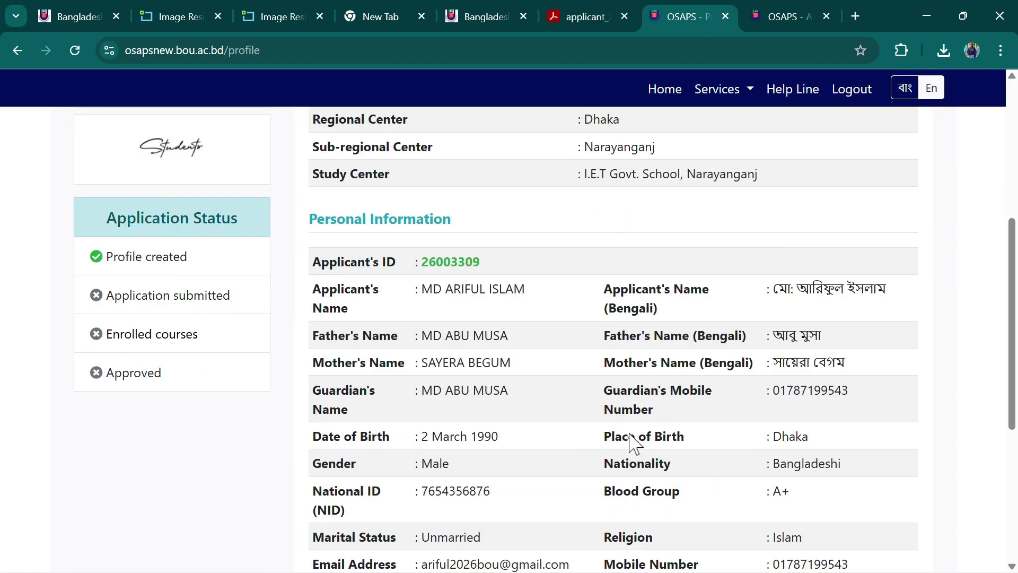
pyautogui.scroll(10, 632, 445)
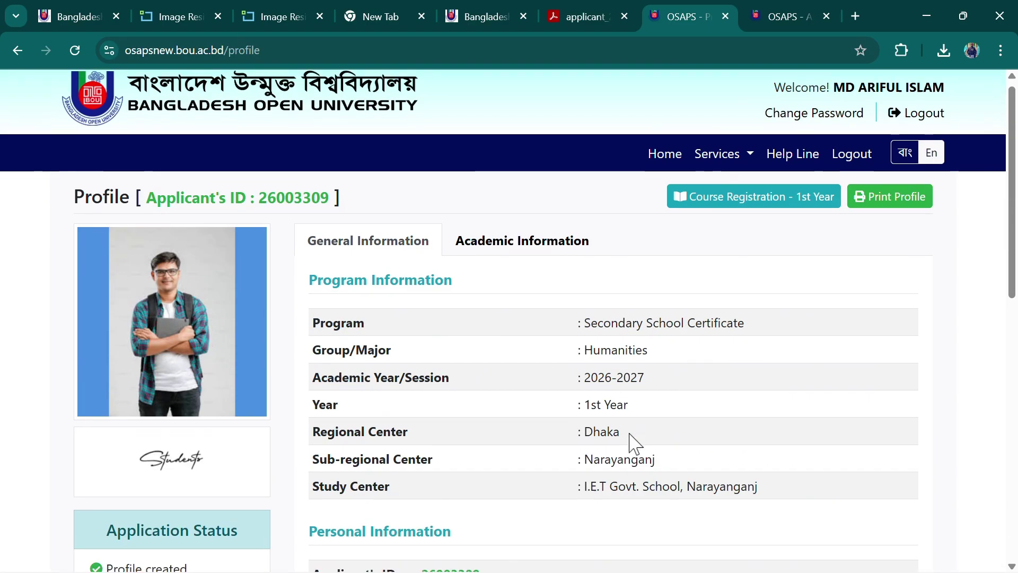
pyautogui.scroll(-5, 514, 395)
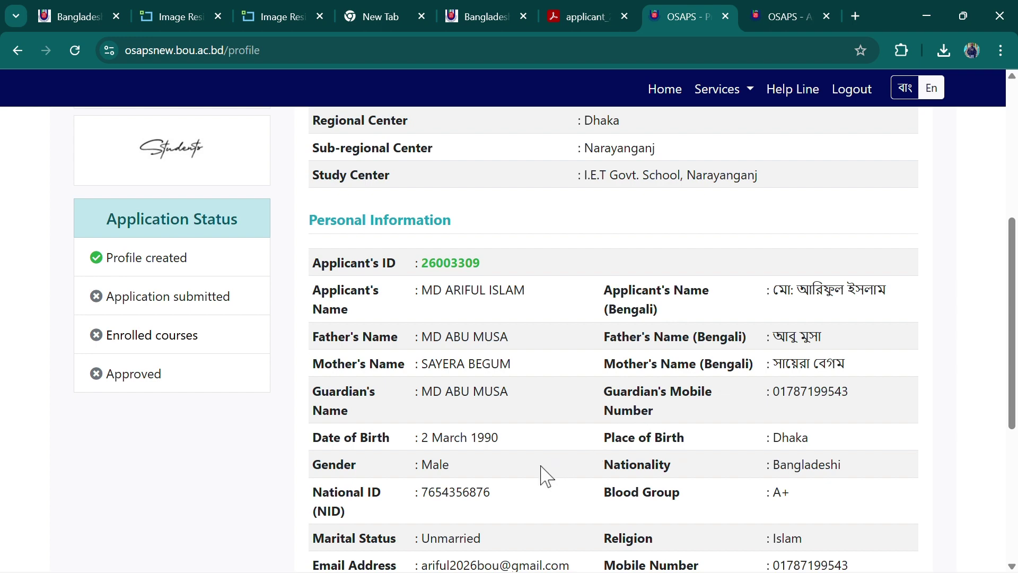
pyautogui.scroll(6, 544, 474)
pyautogui.scroll(-4, 551, 432)
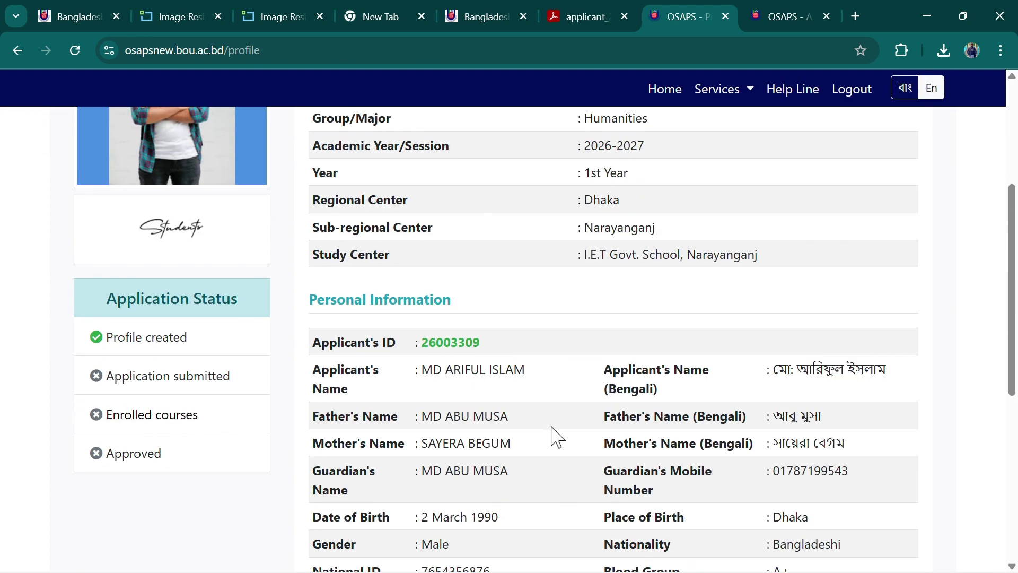
pyautogui.scroll(-5, 555, 432)
pyautogui.scroll(3, 562, 421)
pyautogui.scroll(4, 562, 424)
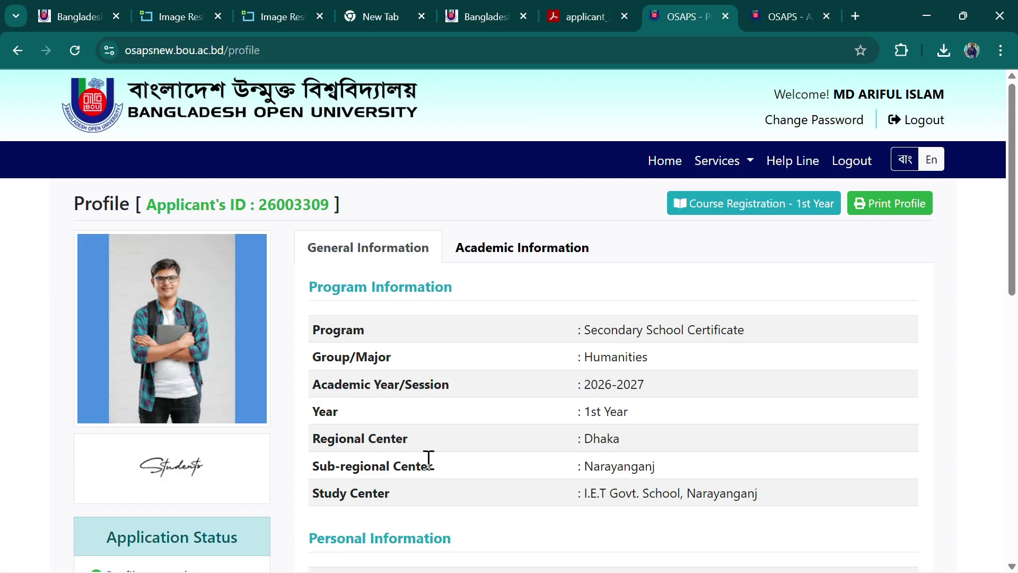
pyautogui.scroll(-3, 491, 432)
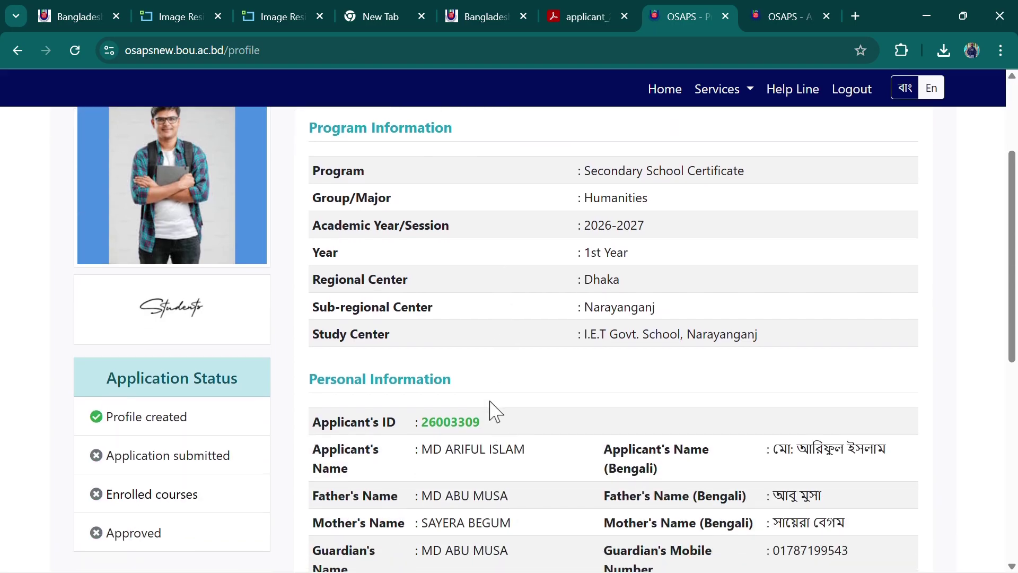
# Highlight the Study Center value to review it, then scroll back over the profile
pyautogui.moveTo(585, 333); pyautogui.dragTo(784, 334)
pyautogui.click(784, 332)
pyautogui.moveTo(584, 335); pyautogui.dragTo(742, 334)
pyautogui.click(781, 341)
pyautogui.moveTo(585, 335)
pyautogui.mouseDown()
pyautogui.moveTo(794, 343)
pyautogui.moveTo(584, 336)
pyautogui.mouseUp()
pyautogui.click(794, 342)
pyautogui.click(781, 341)
pyautogui.scroll(3, 503, 476)
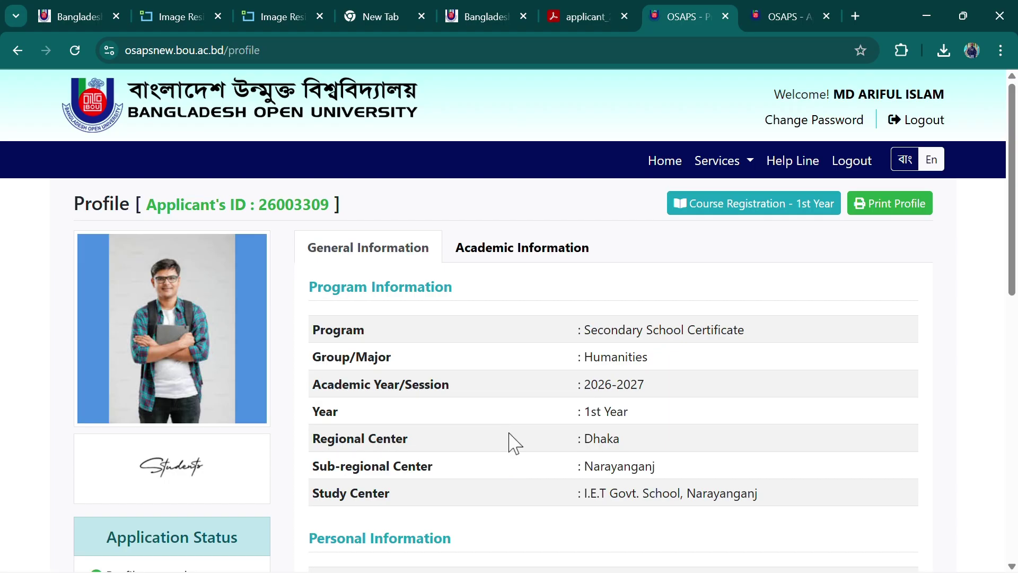
pyautogui.scroll(-3, 520, 424)
pyautogui.scroll(3, 528, 406)
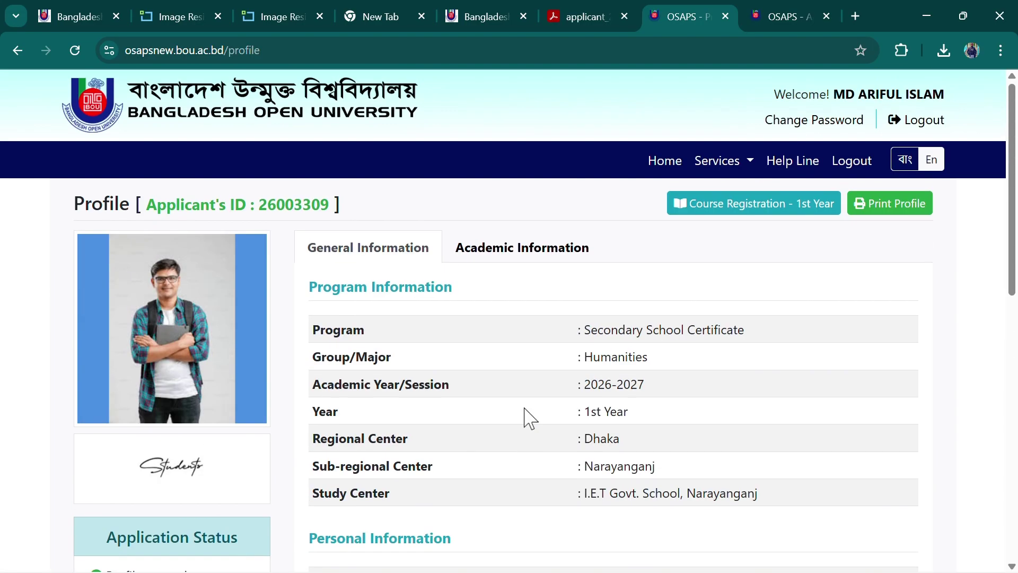